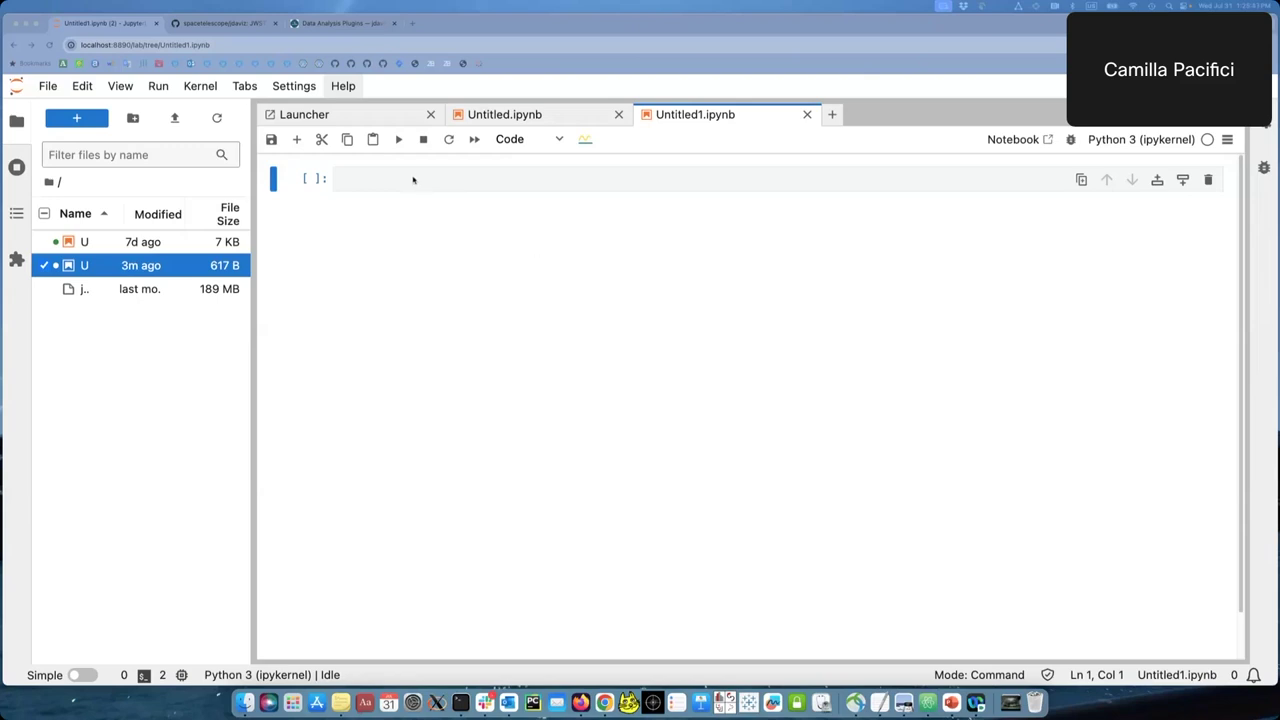
Step: Focus the browser and put the empty first cell of Untitled1.ipynb into edit mode
left_click(413, 179)
left_click(413, 178)
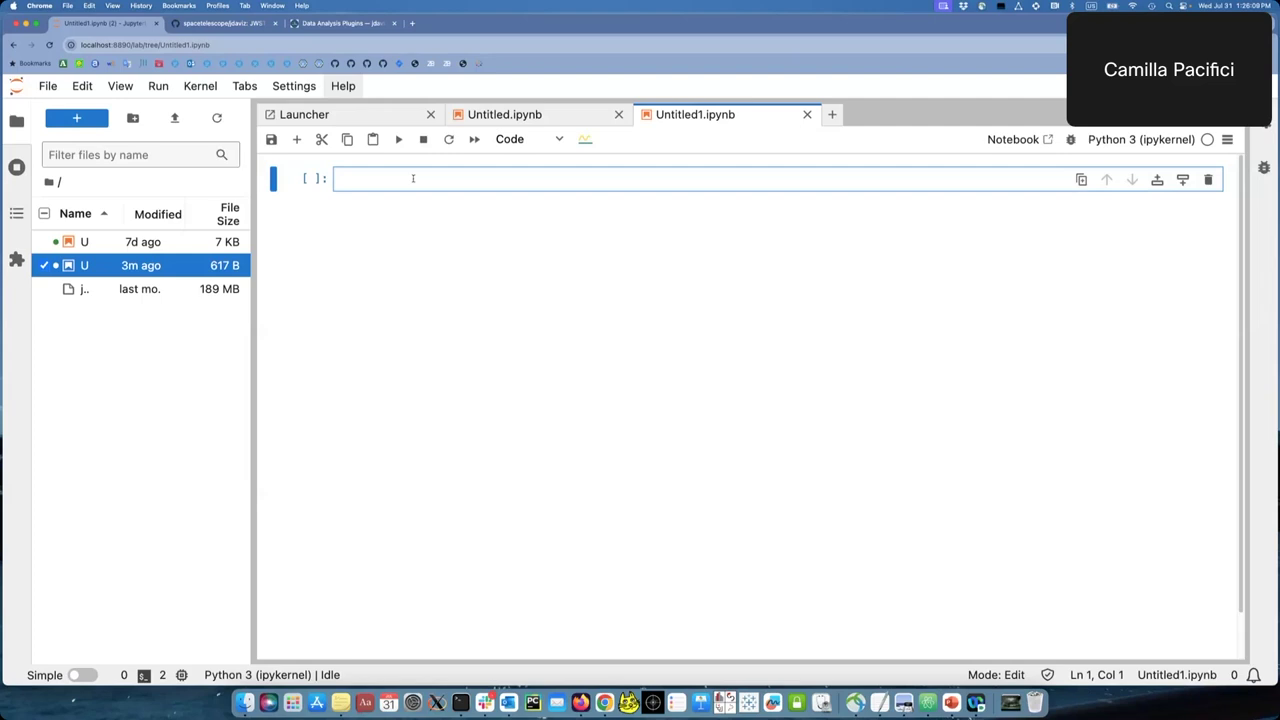
Step: Type the imports 'from jdaviz import Cubeviz' and 'import numpy as np' in the first cell
type("fil")
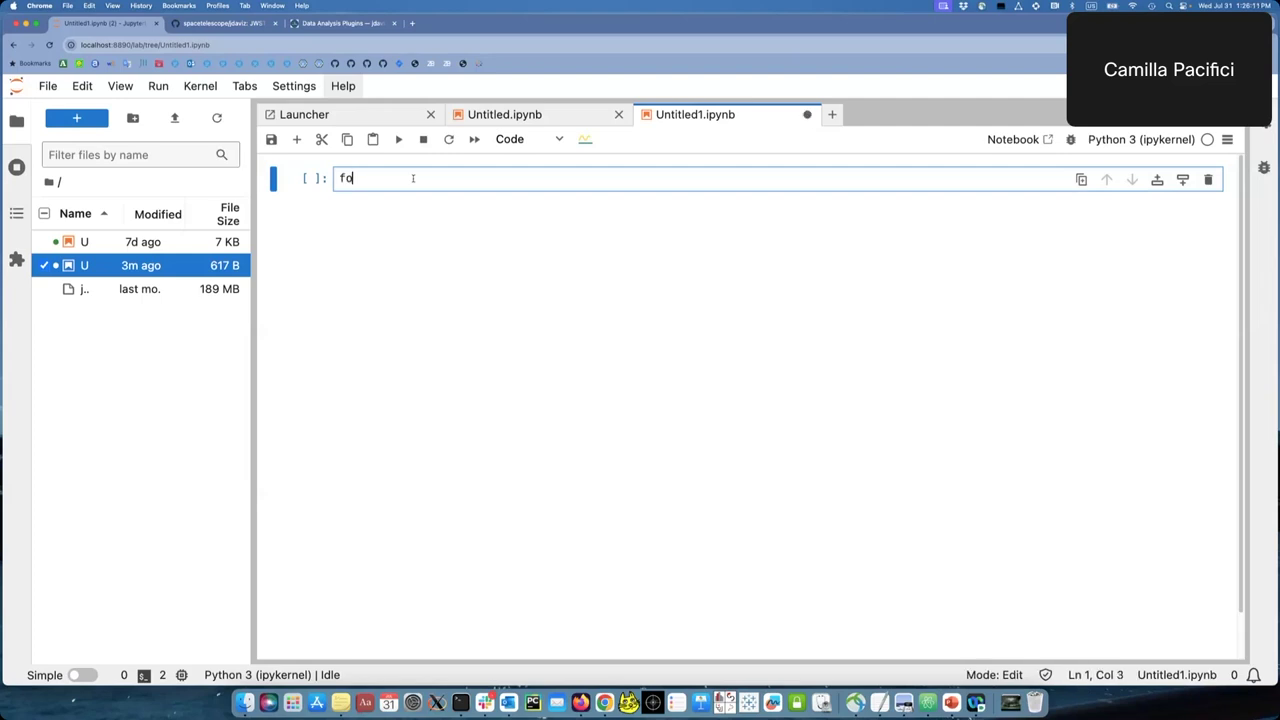
key("BackSpace")
key("BackSpace")
key("BackSpace")
type("from jdaiv")
key("BackSpace")
key("BackSpace")
type("vi")
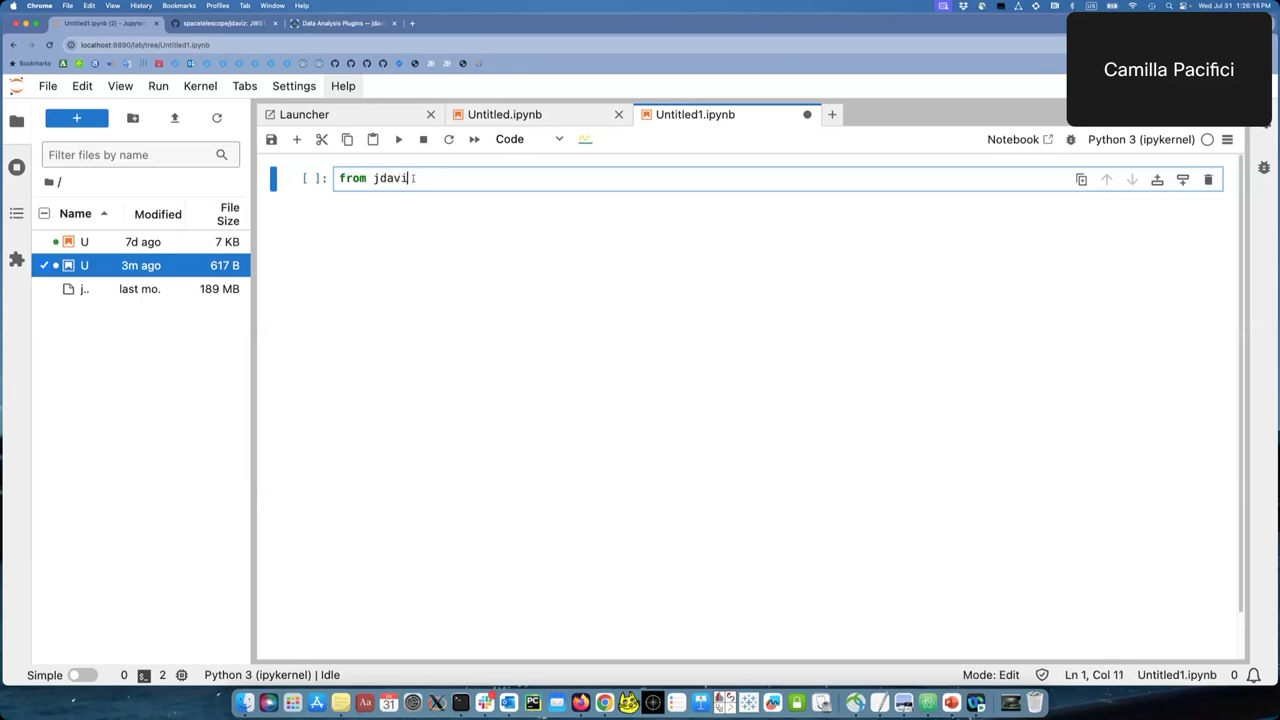
type("z import Cubeviz")
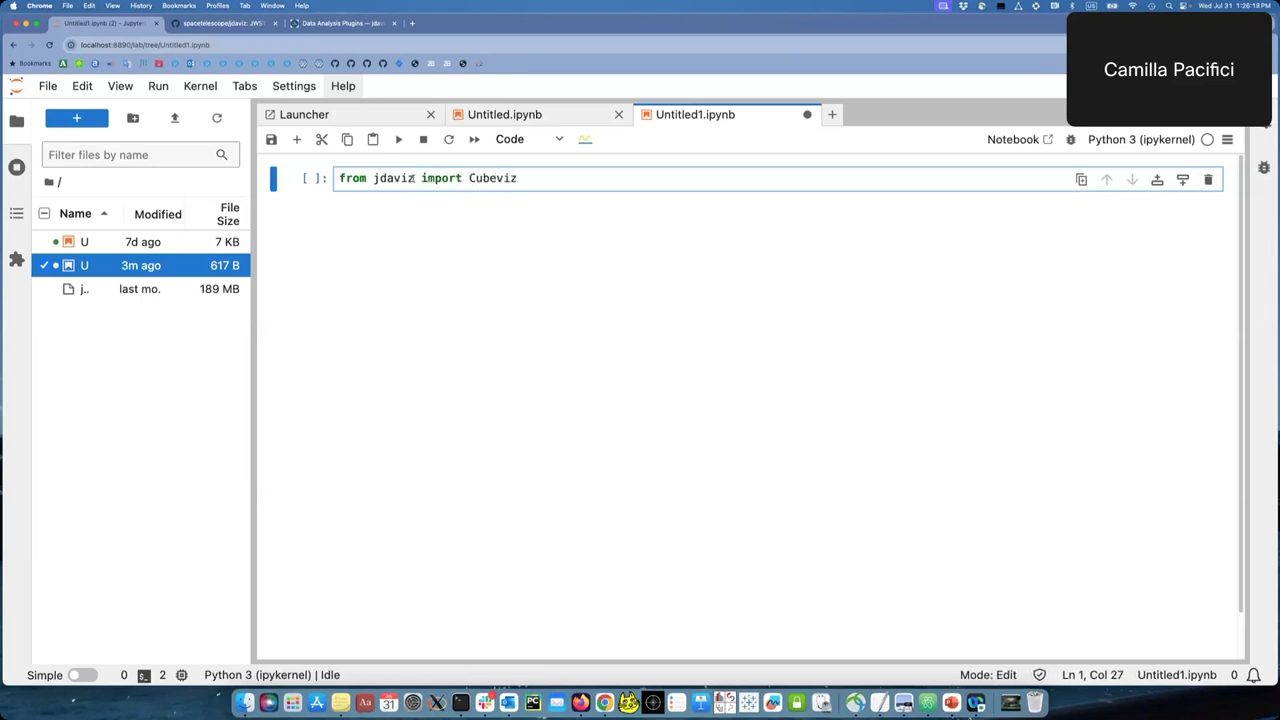
key("Return")
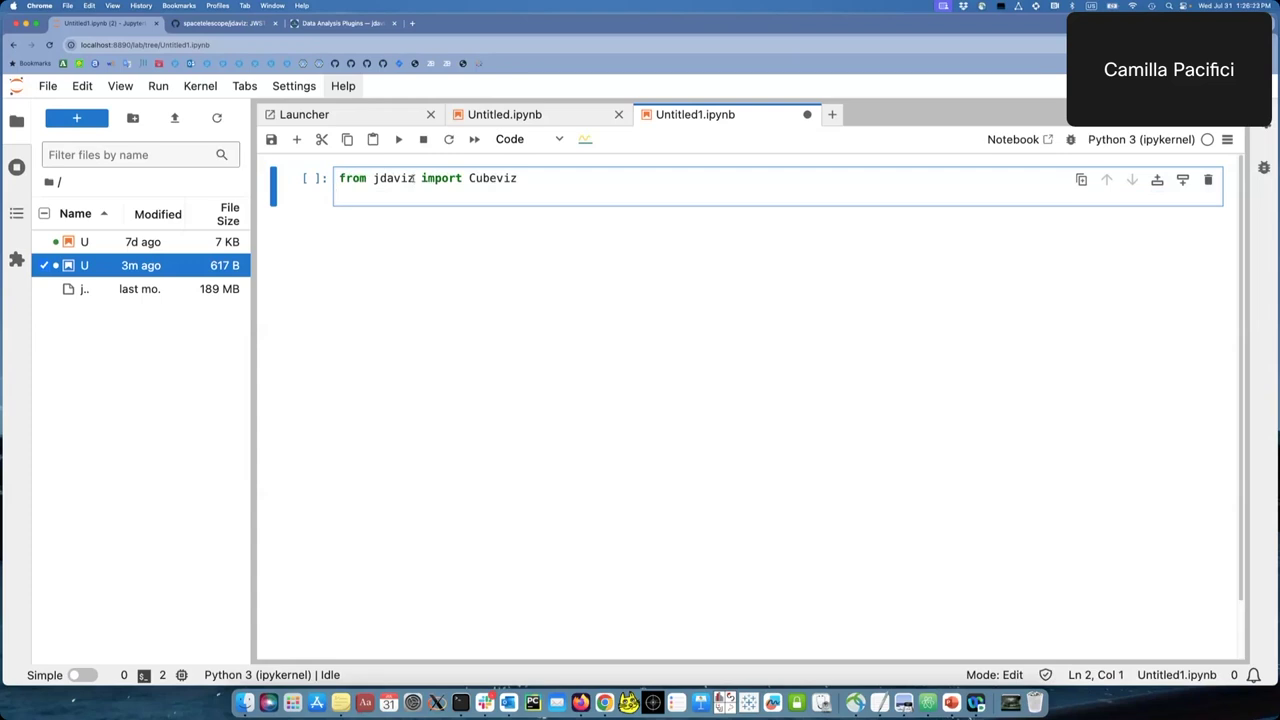
type("import un")
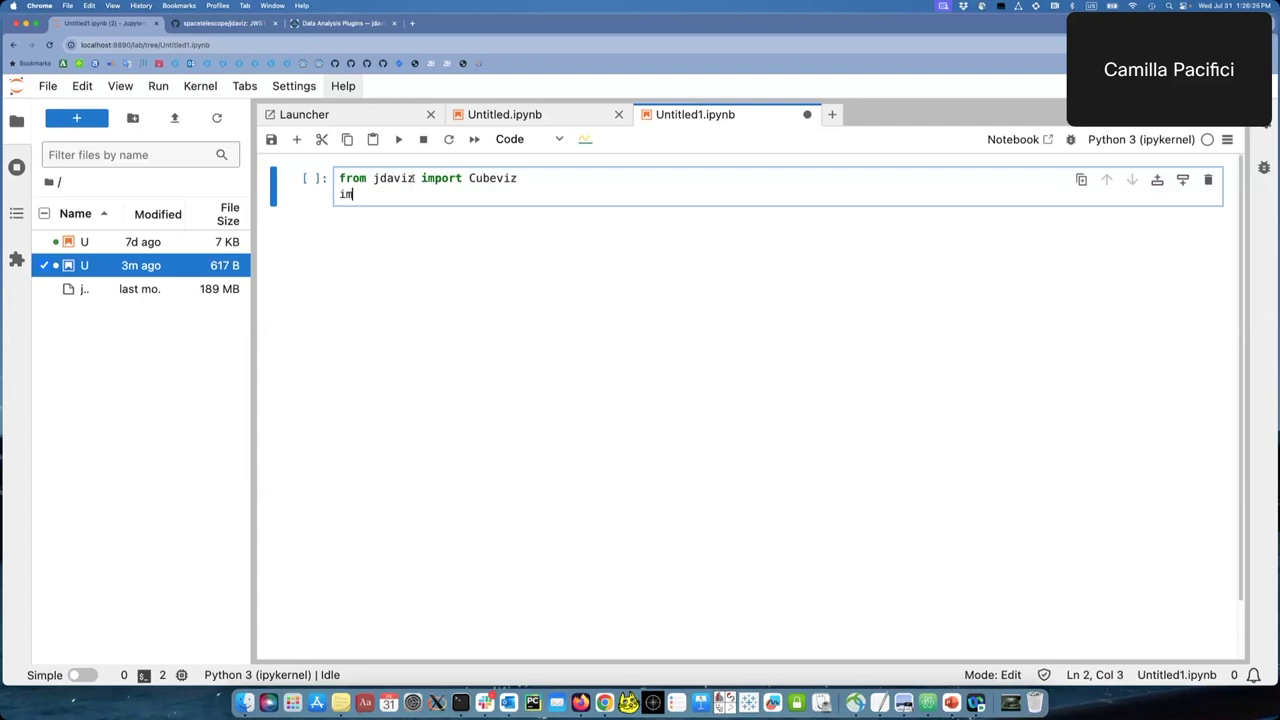
key("BackSpace")
key("BackSpace")
type("numpy as np")
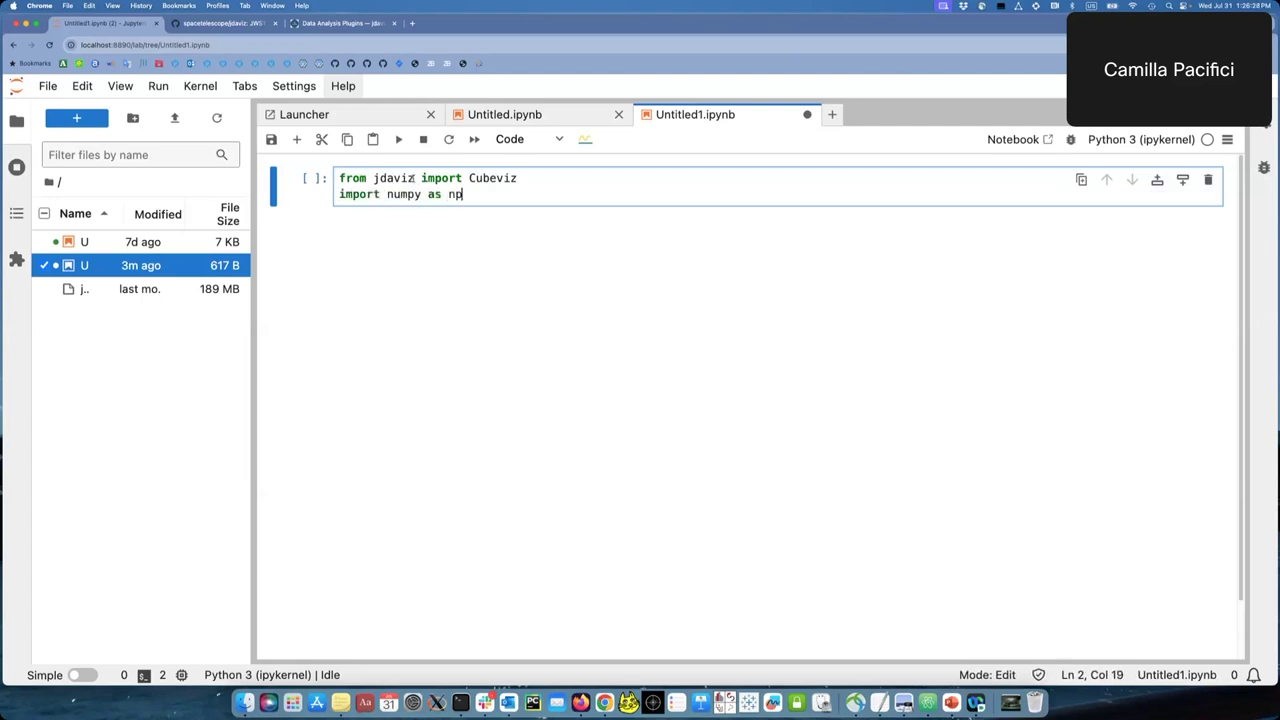
key("Return")
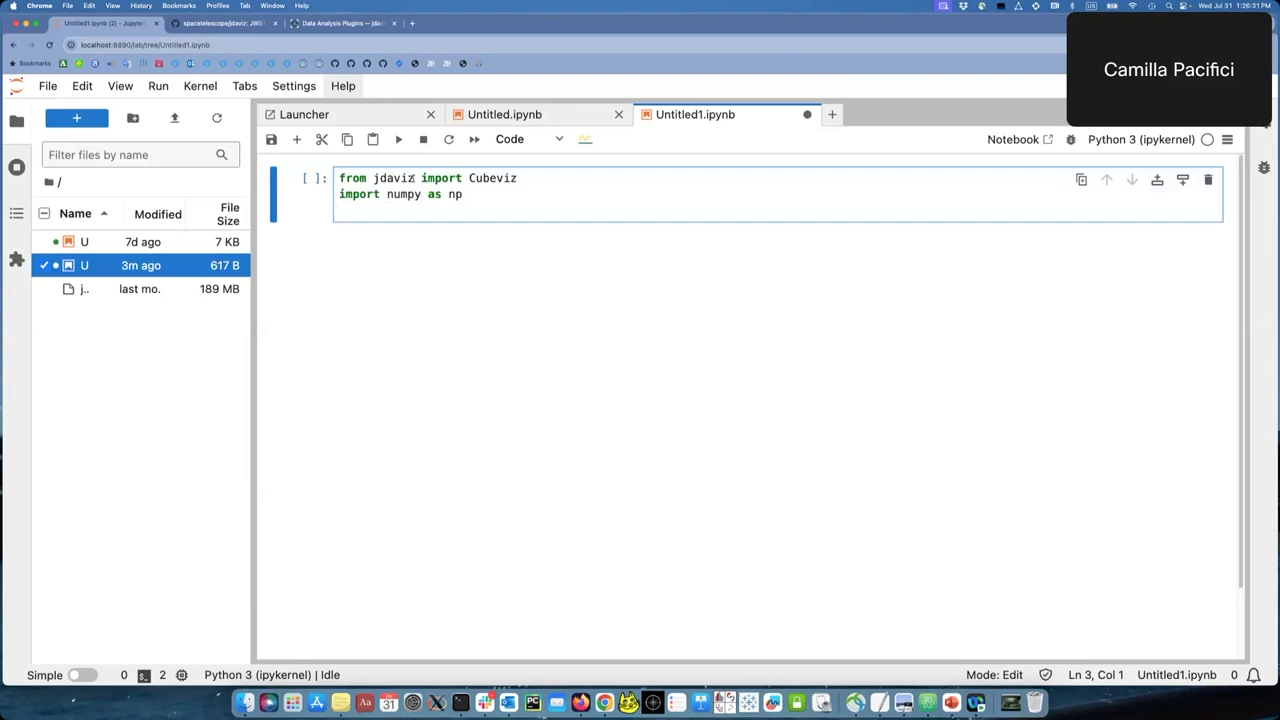
Step: Add the SkyCoord and 'astropy units as u' imports, then run the cell
type("fro")
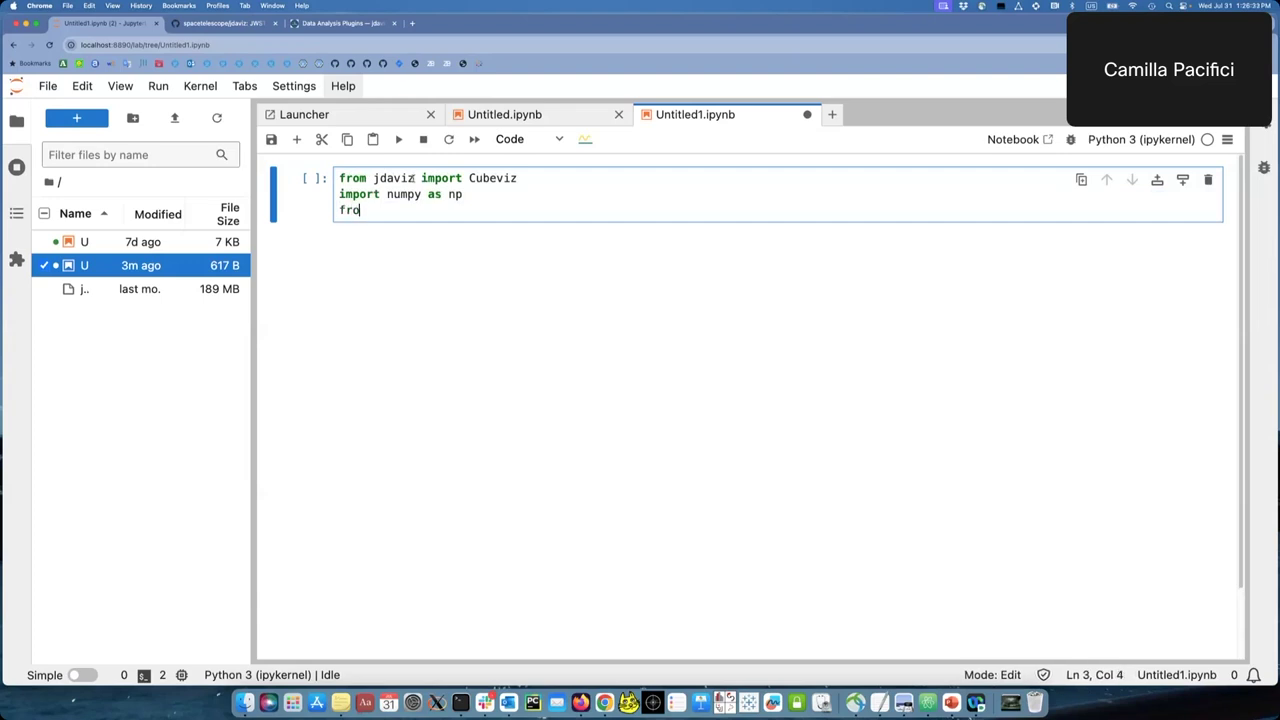
type("m astropy.c")
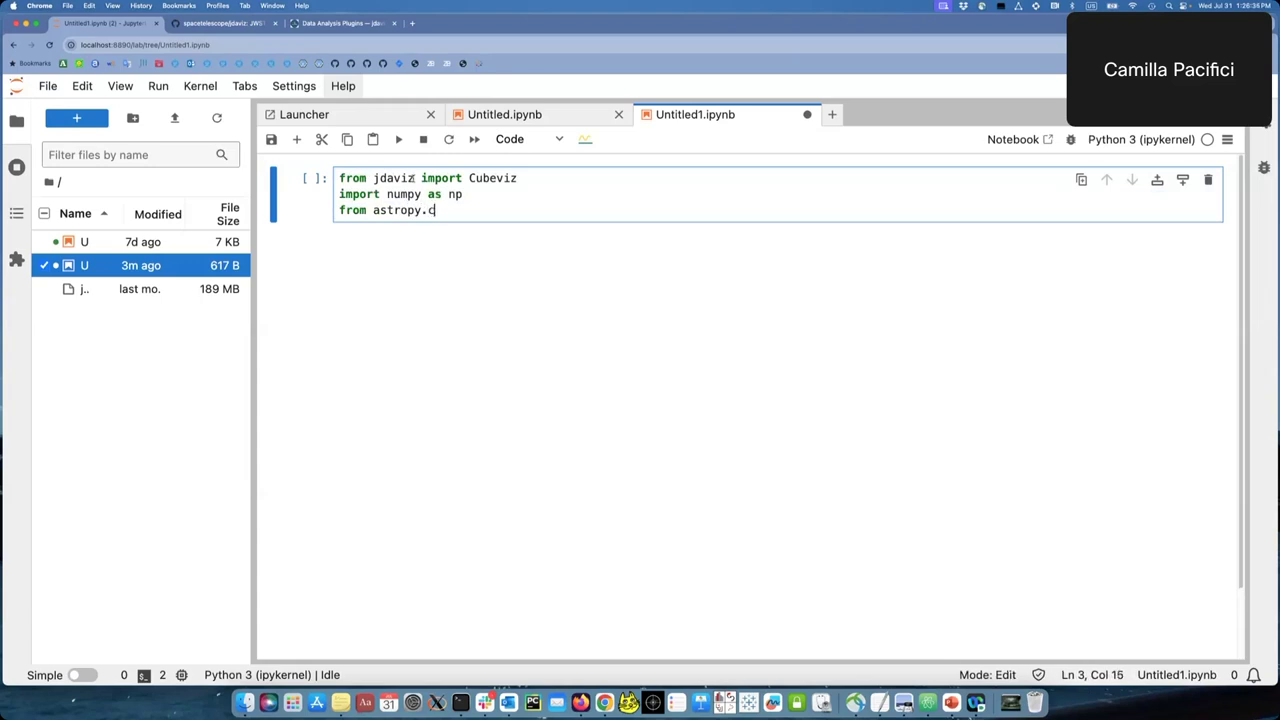
type("oordinates")
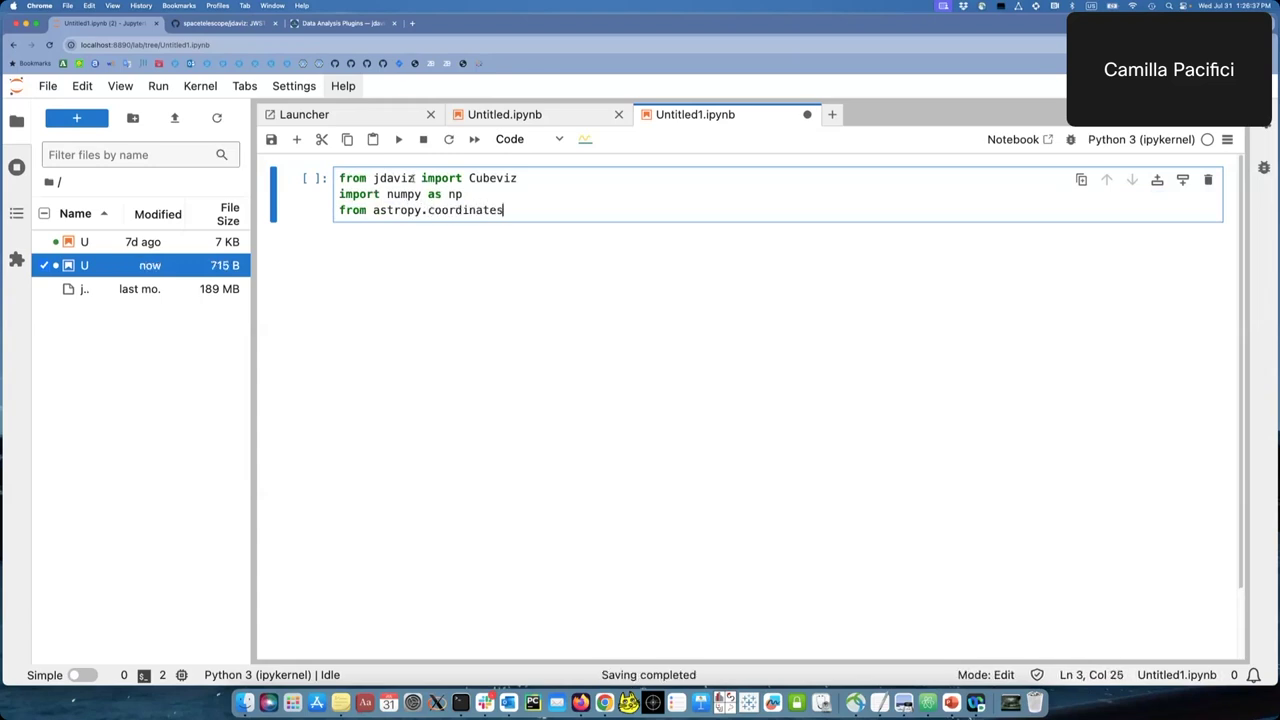
type(" import ")
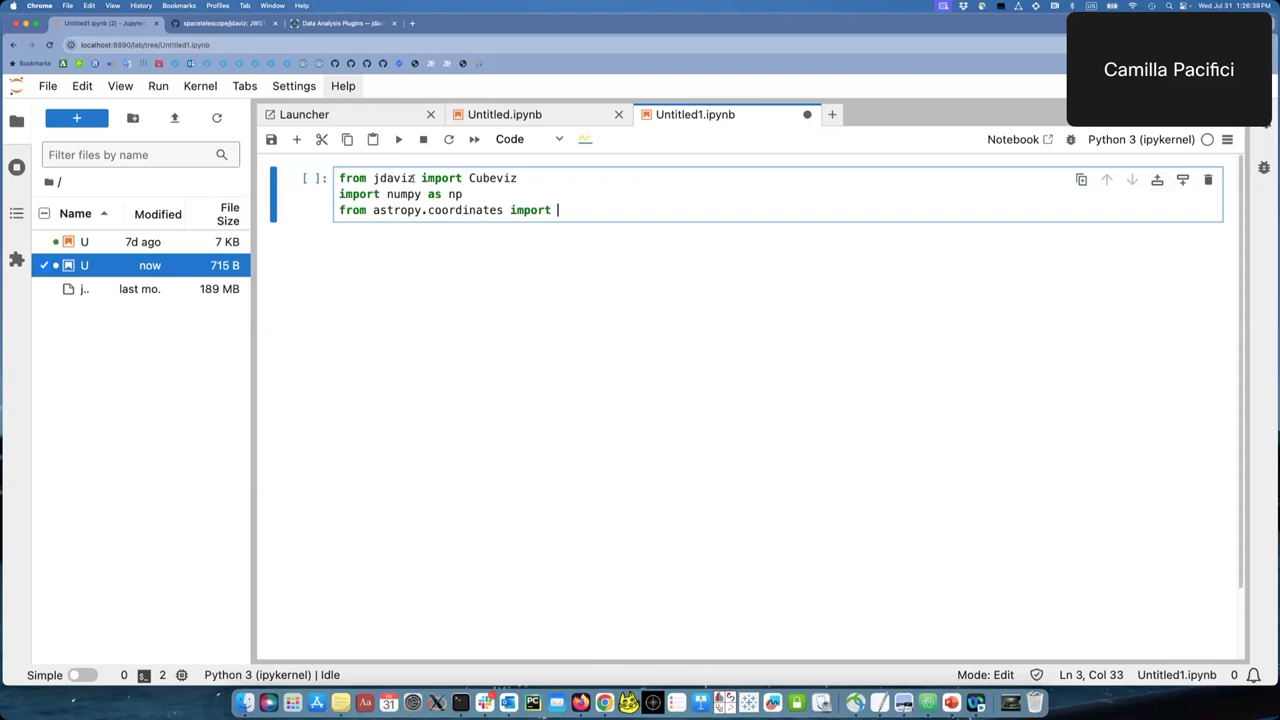
type("SkyCoord")
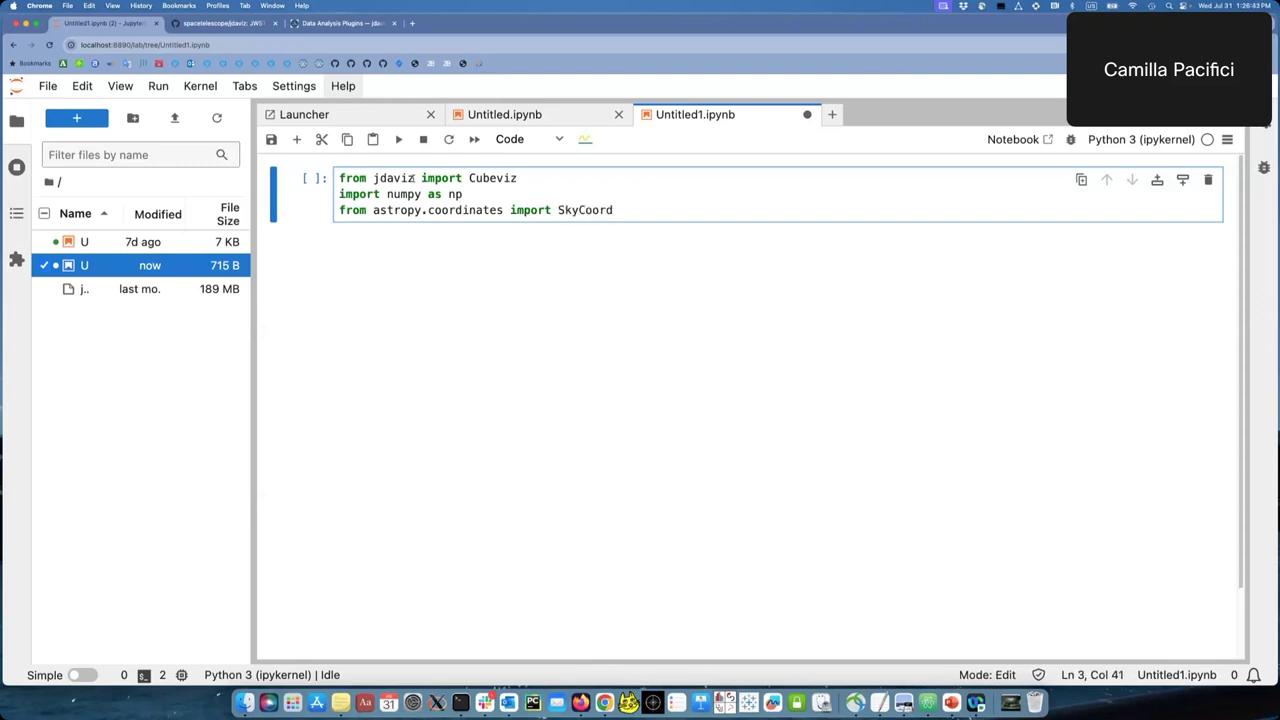
key("Return")
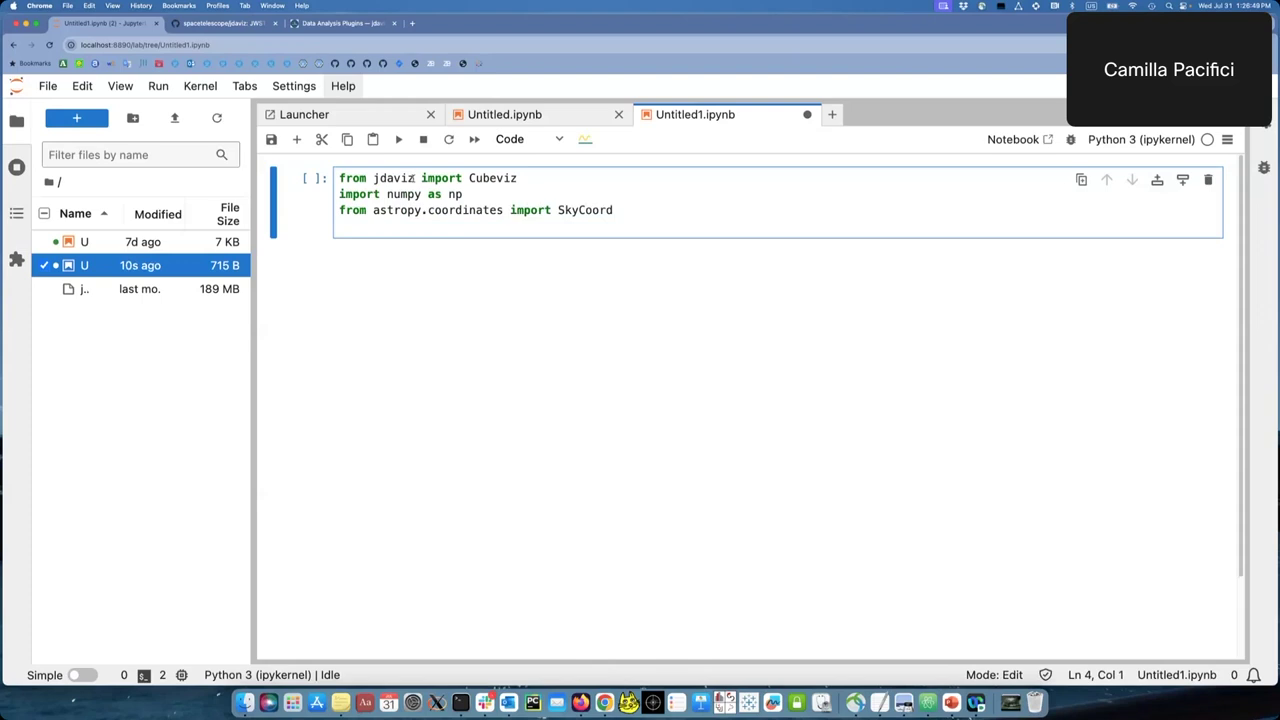
type("from as")
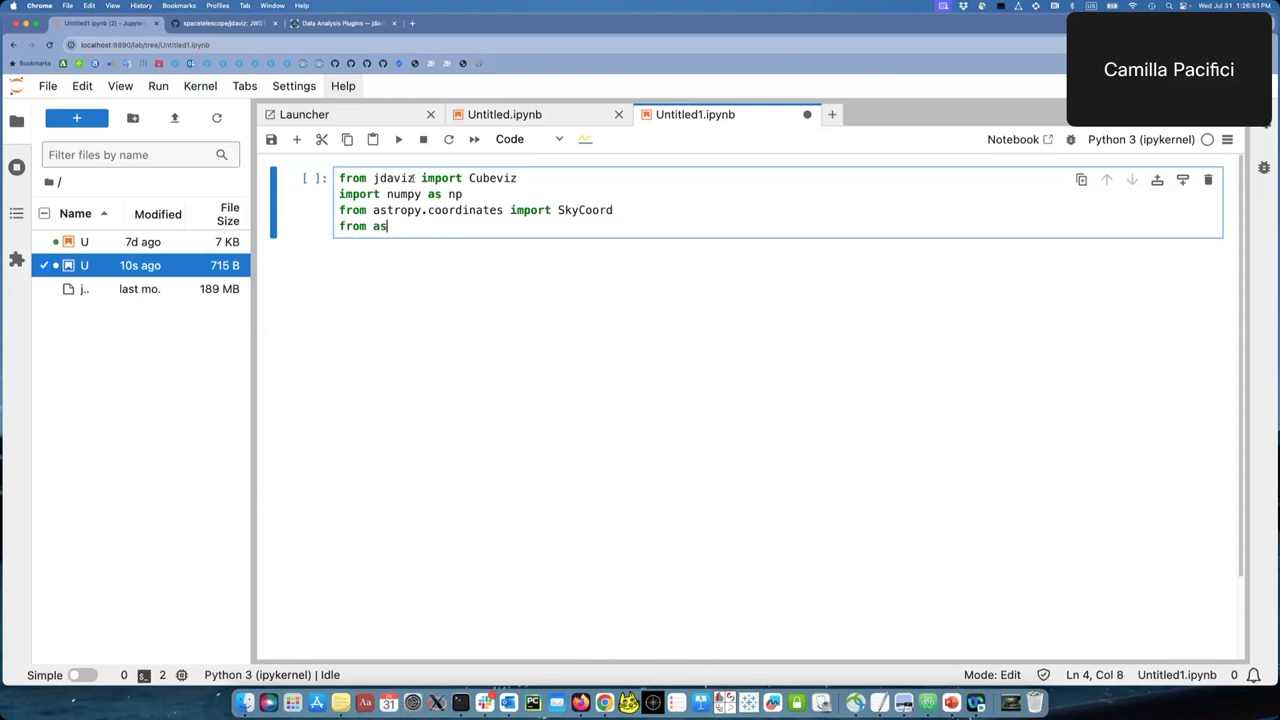
type("tropy import uni")
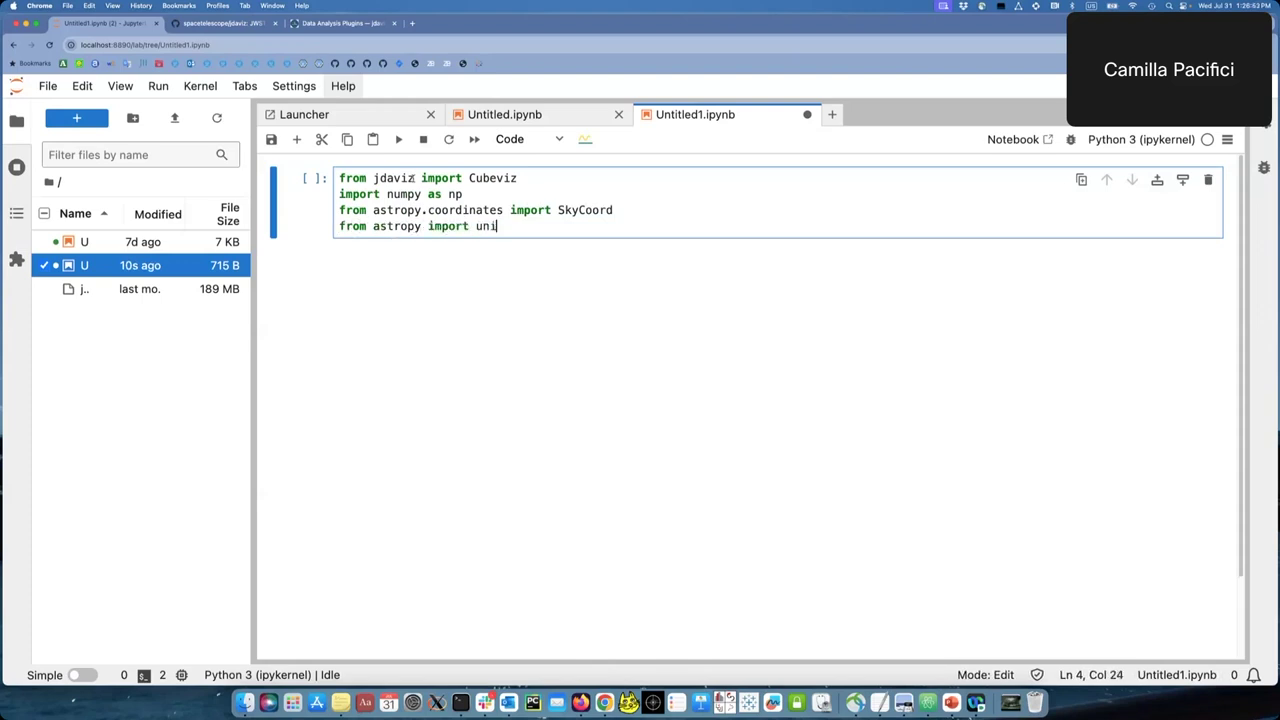
type("ts as u")
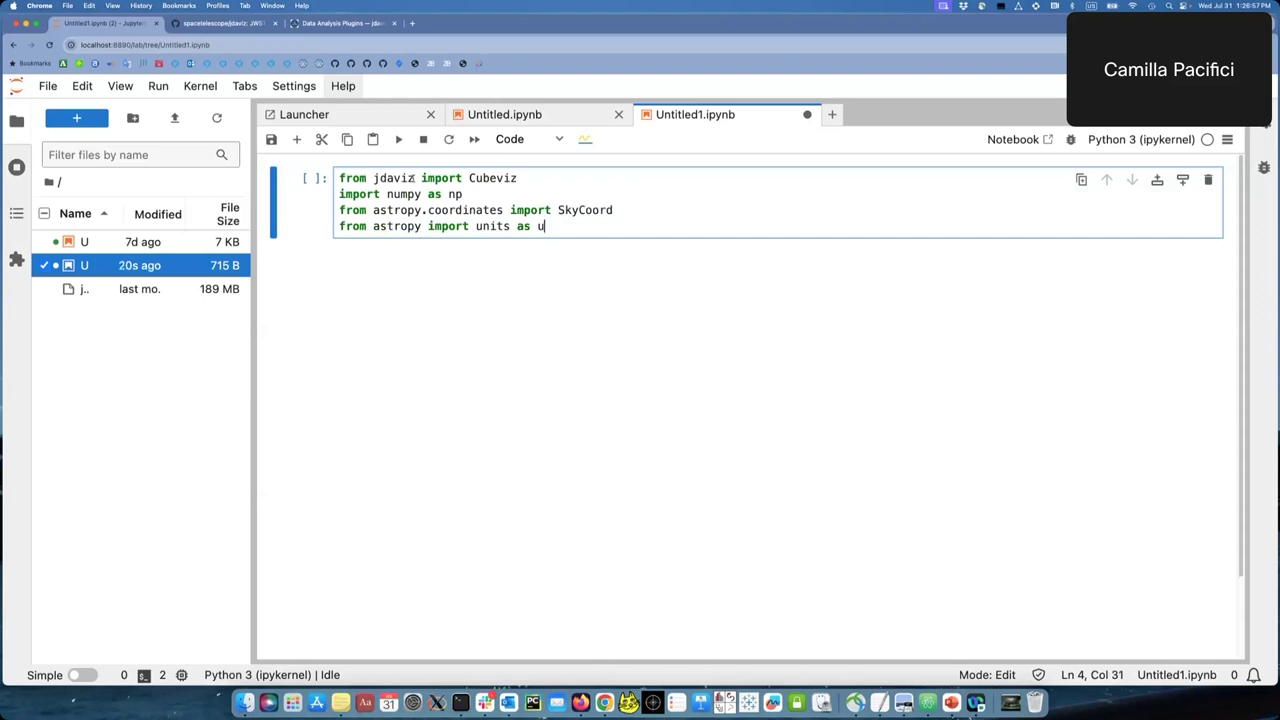
key("shift+Return")
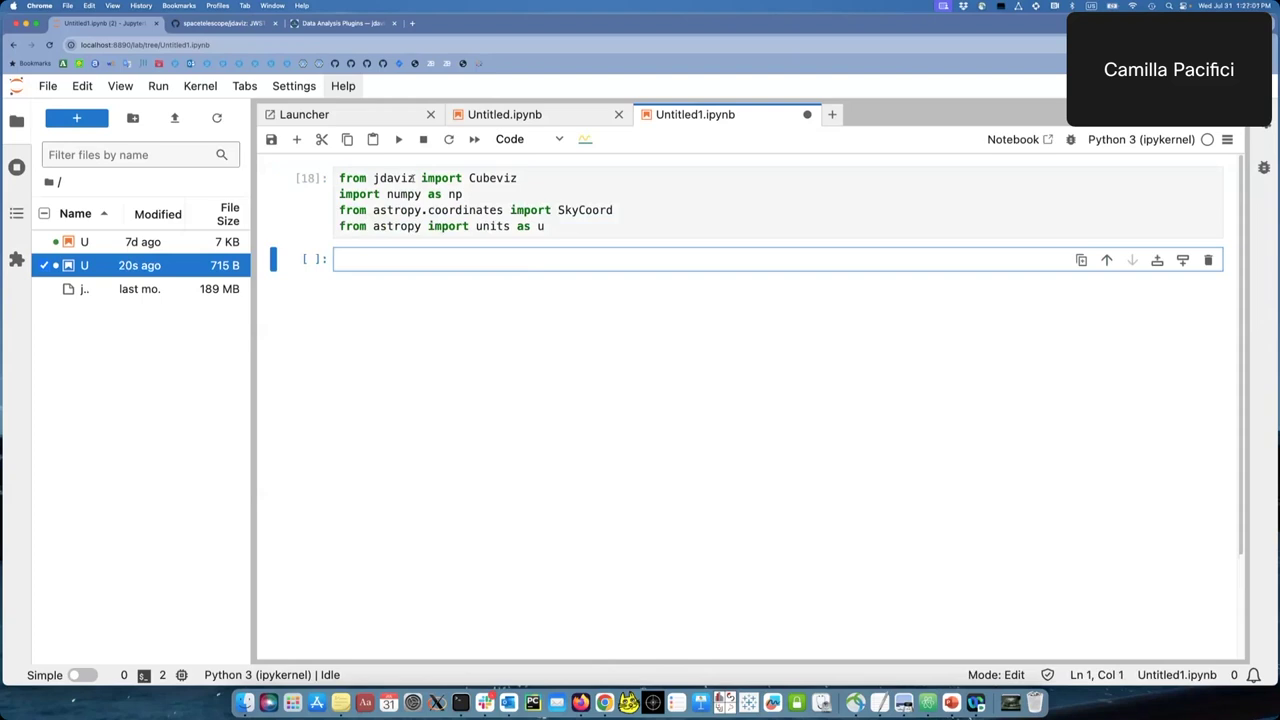
Step: Set file = './jw01328-o018_t010_nirspec_g235h-f170lp_s3d.fits' with Tab completion and run the cell
type("f")
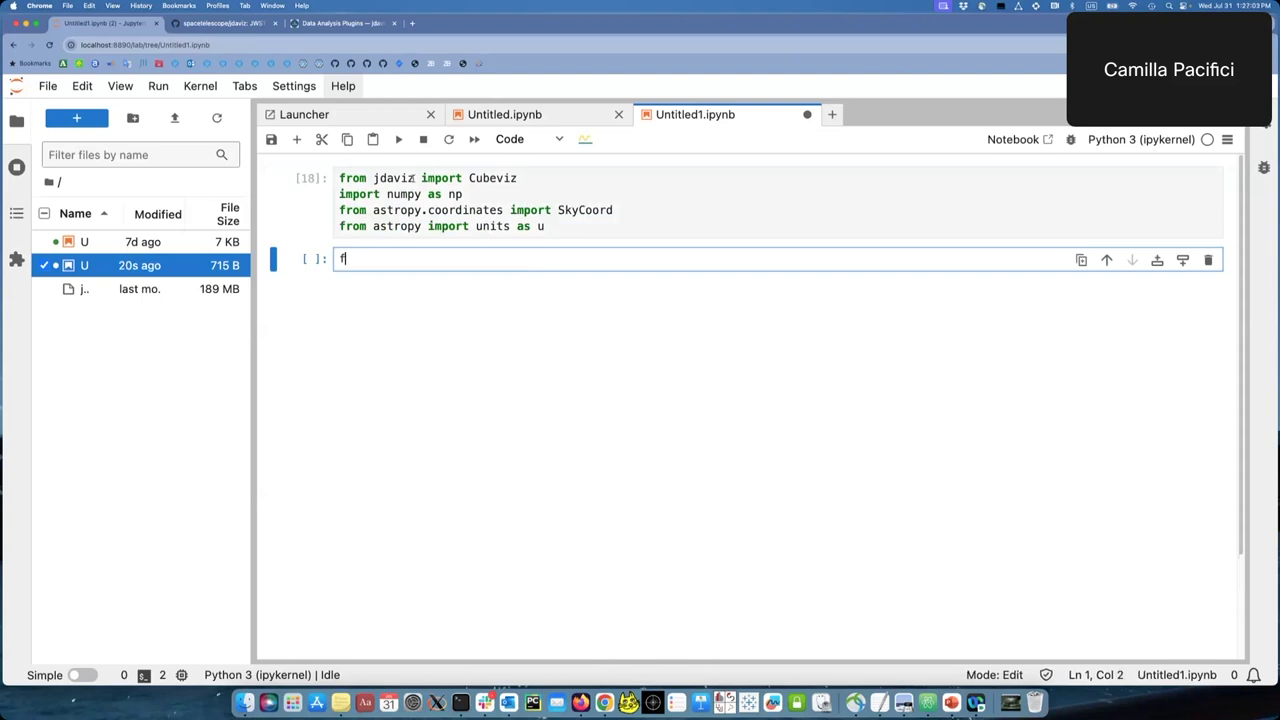
type("ile = './")
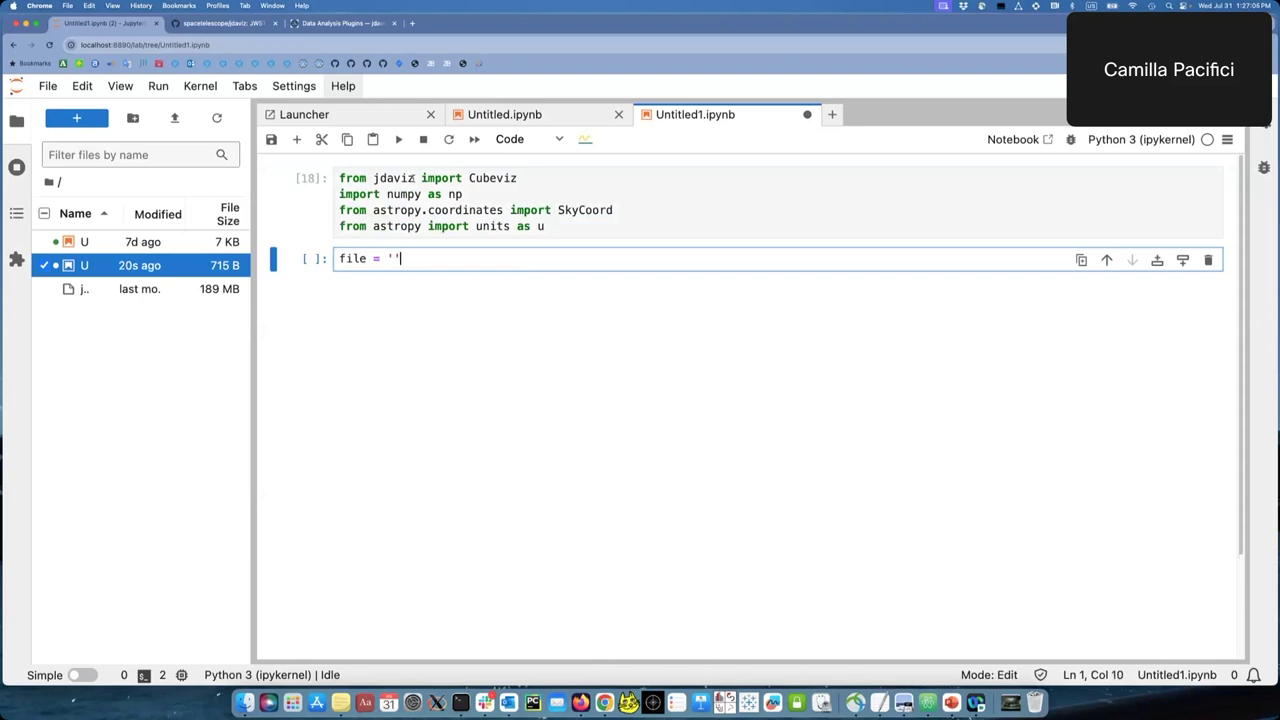
key("Tab")
key("Return")
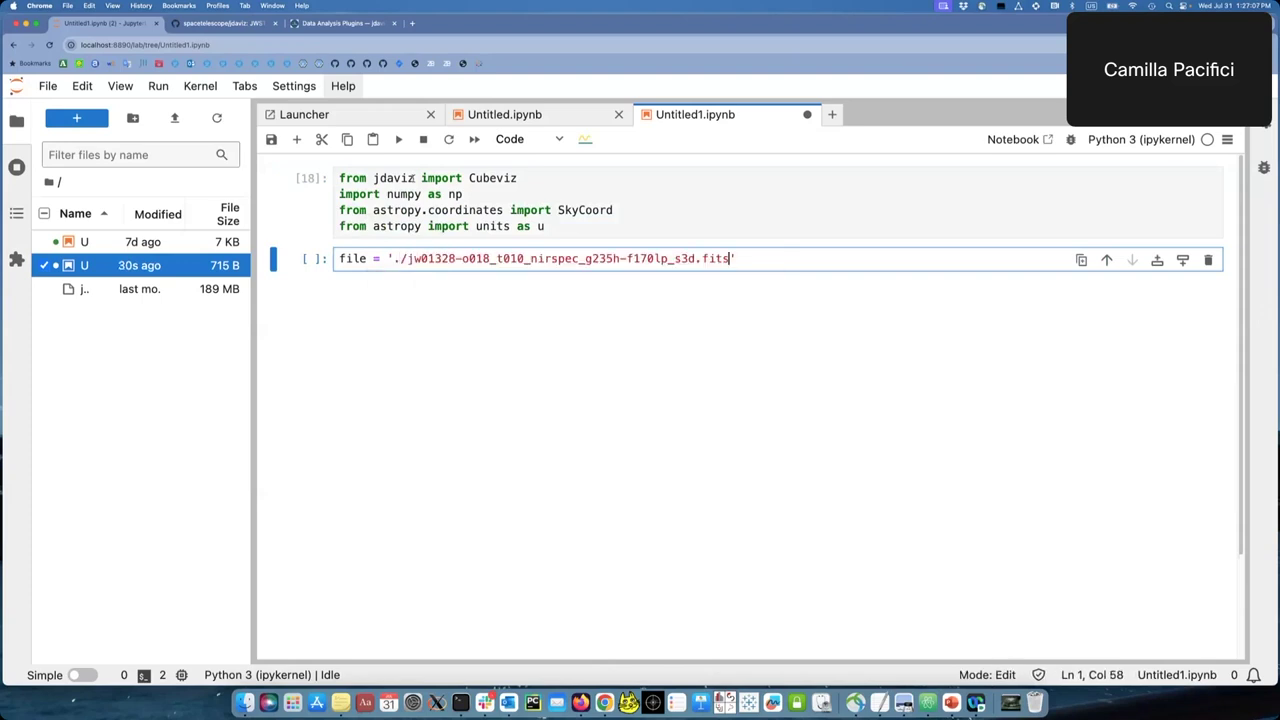
key("Right")
key("shift+Return")
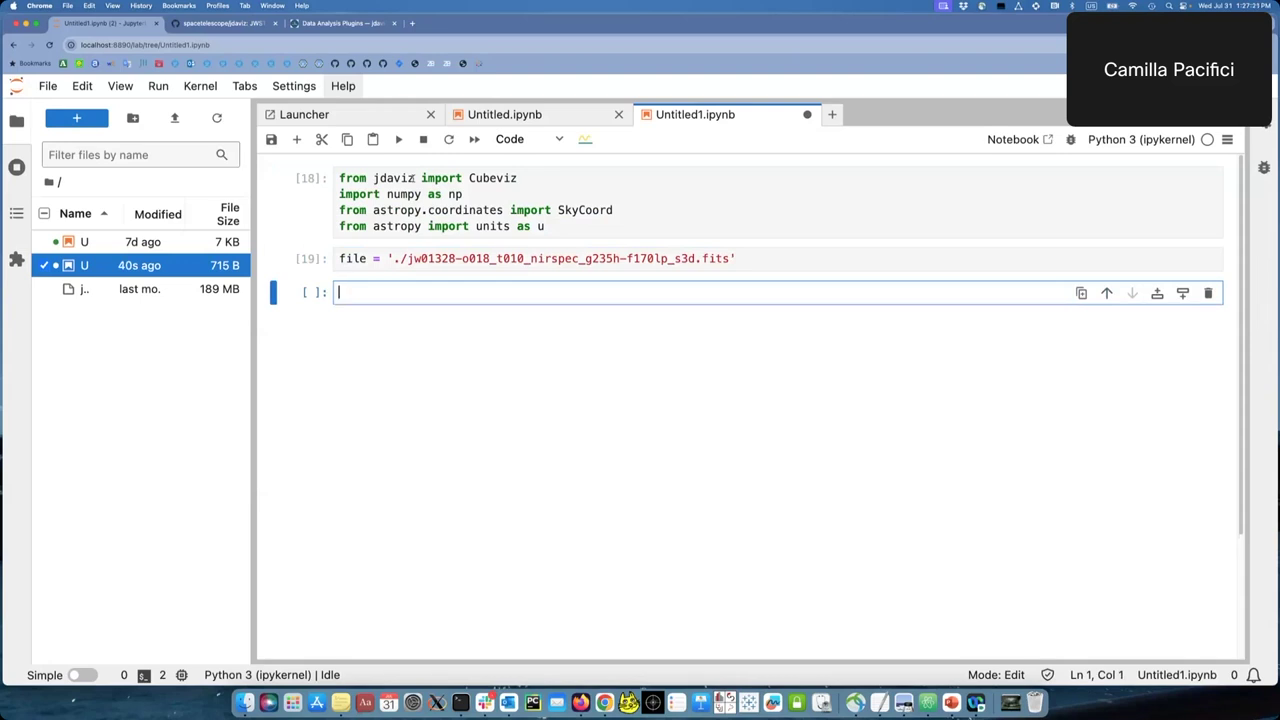
Step: Write cubeviz = Cubeviz(), cubeviz.load_data(file) and cubeviz.show(height=600), then run the cell
type("cube")
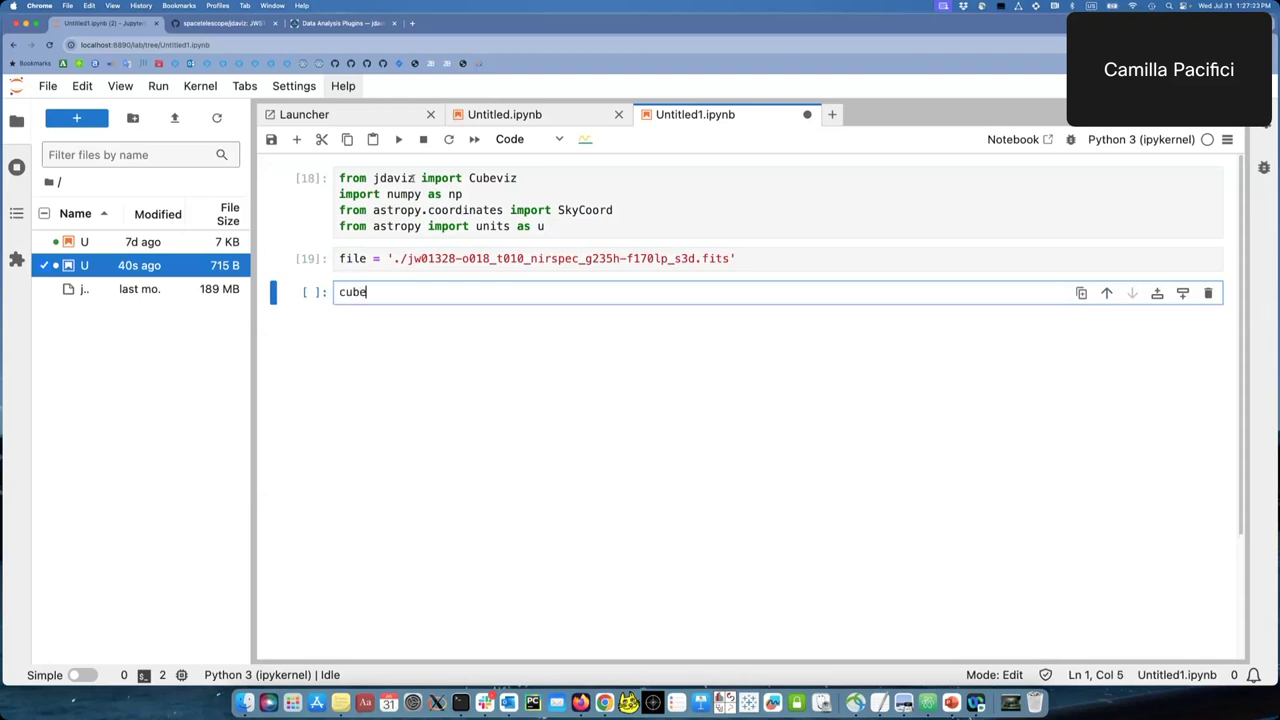
type("viz = ")
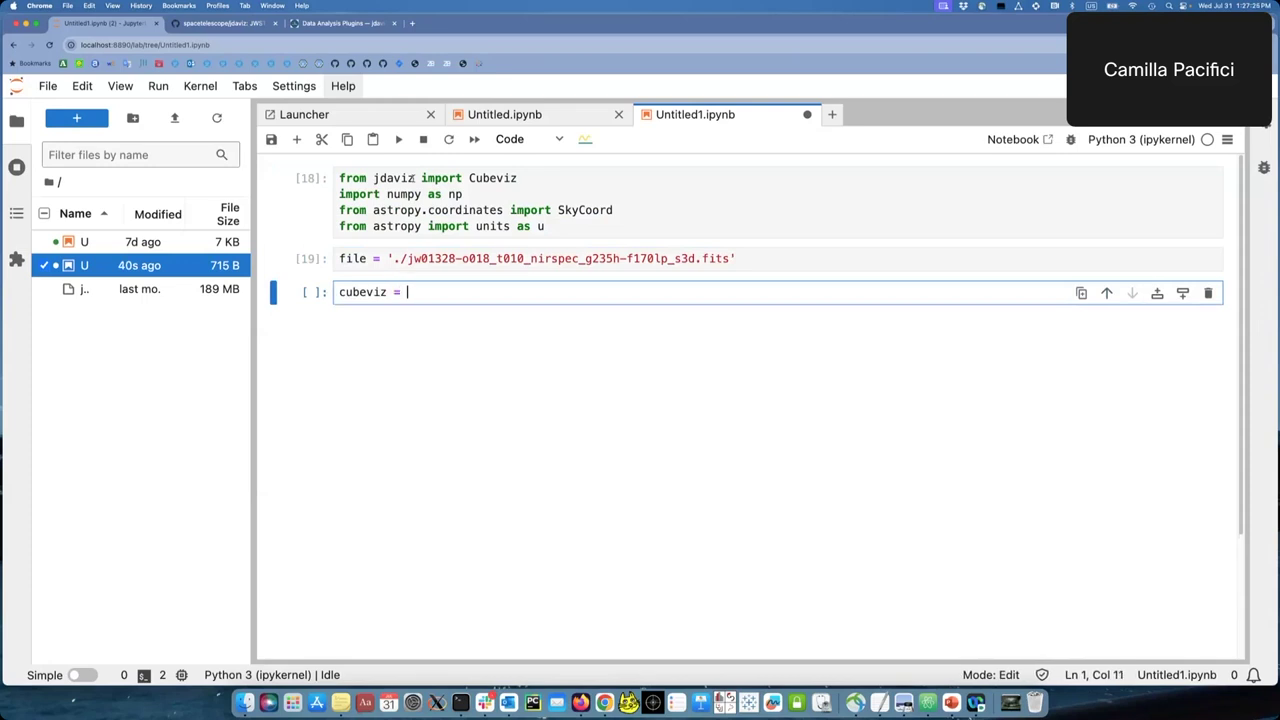
type("Cubeviz()")
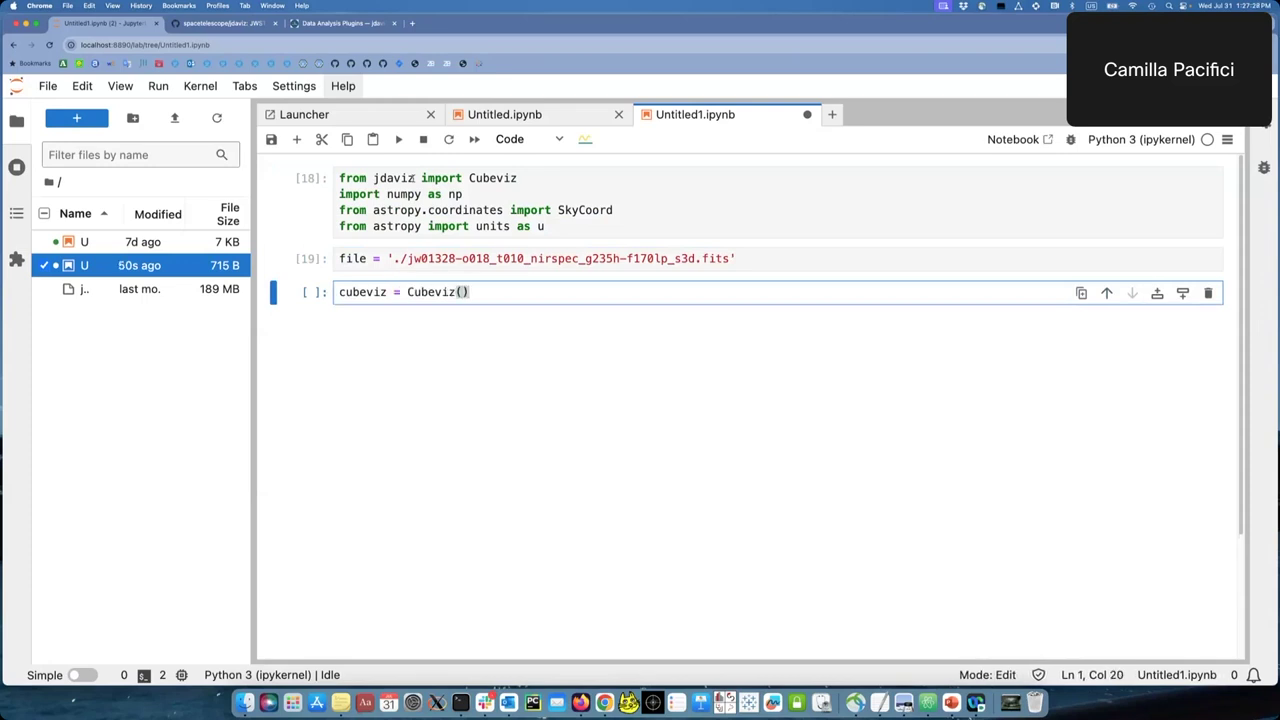
key("Return")
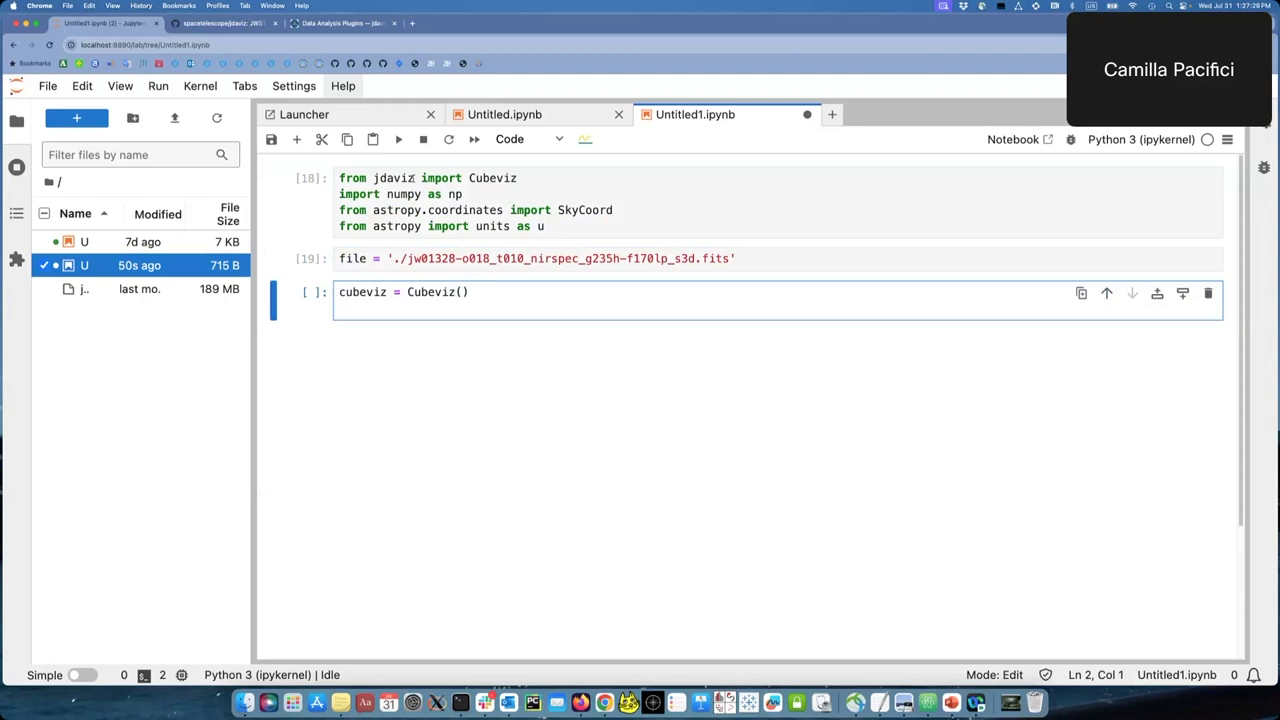
type("cube")
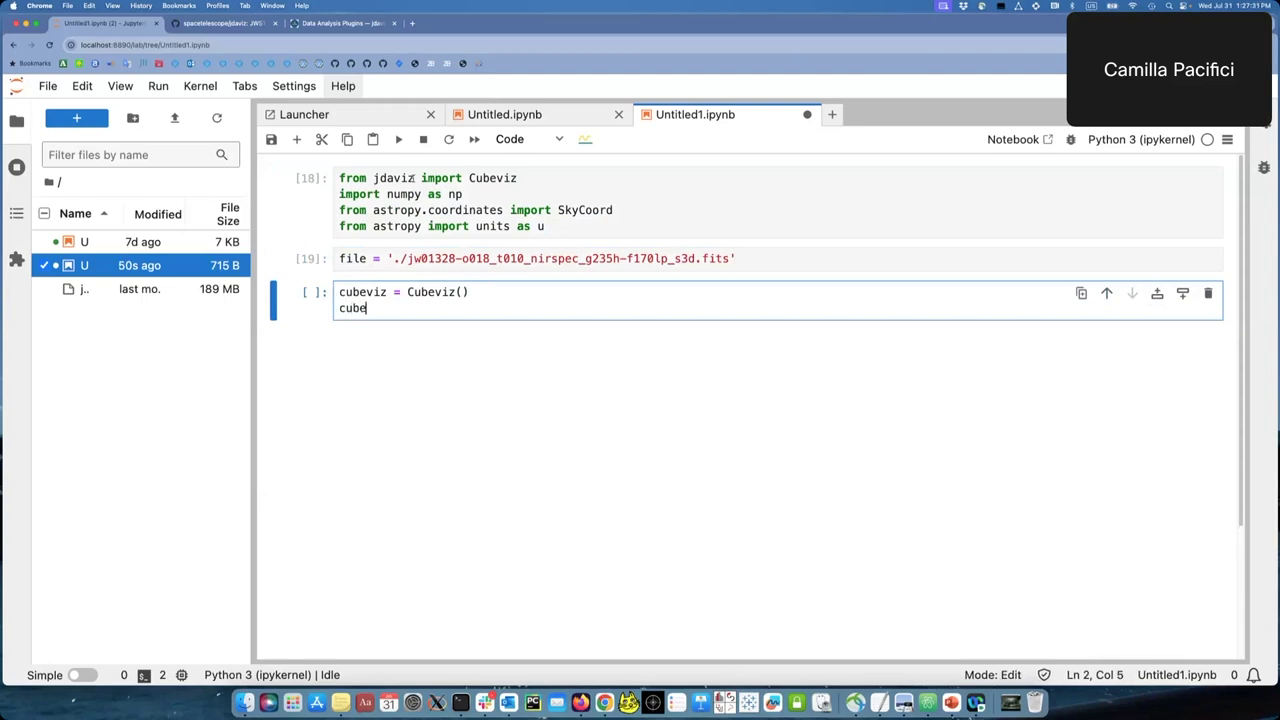
type("viz.lo")
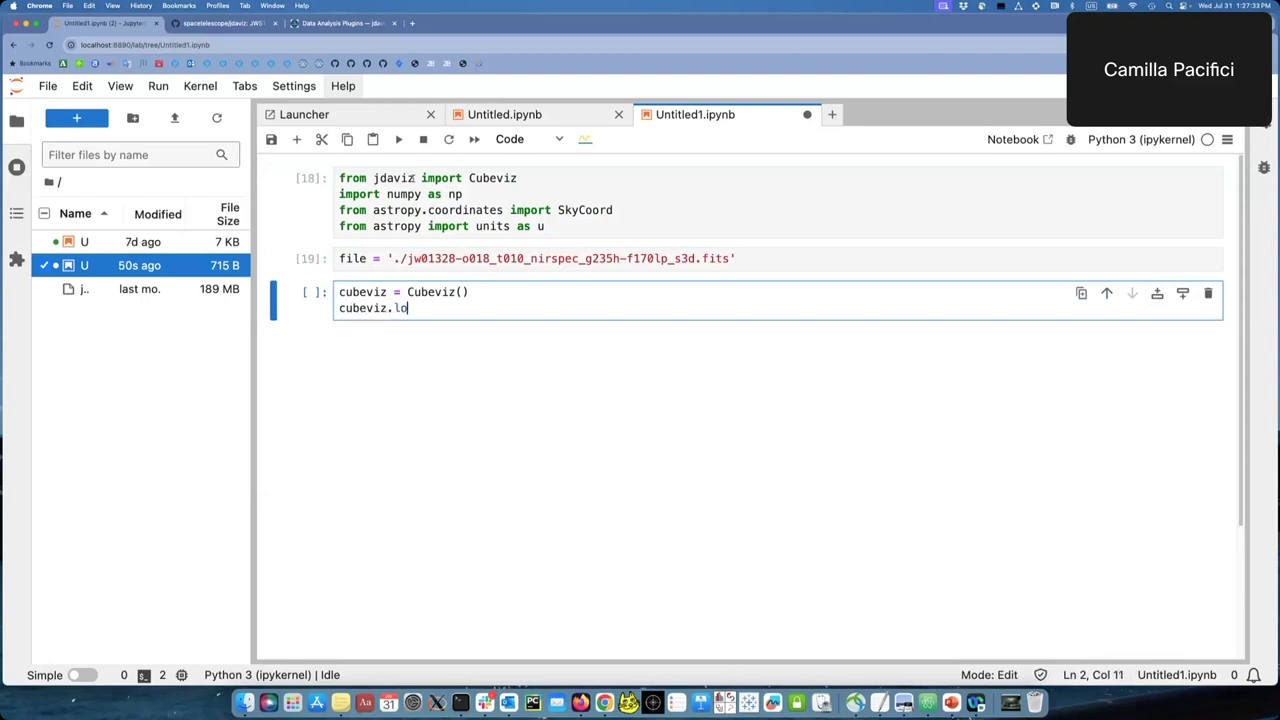
type("ad_data(")
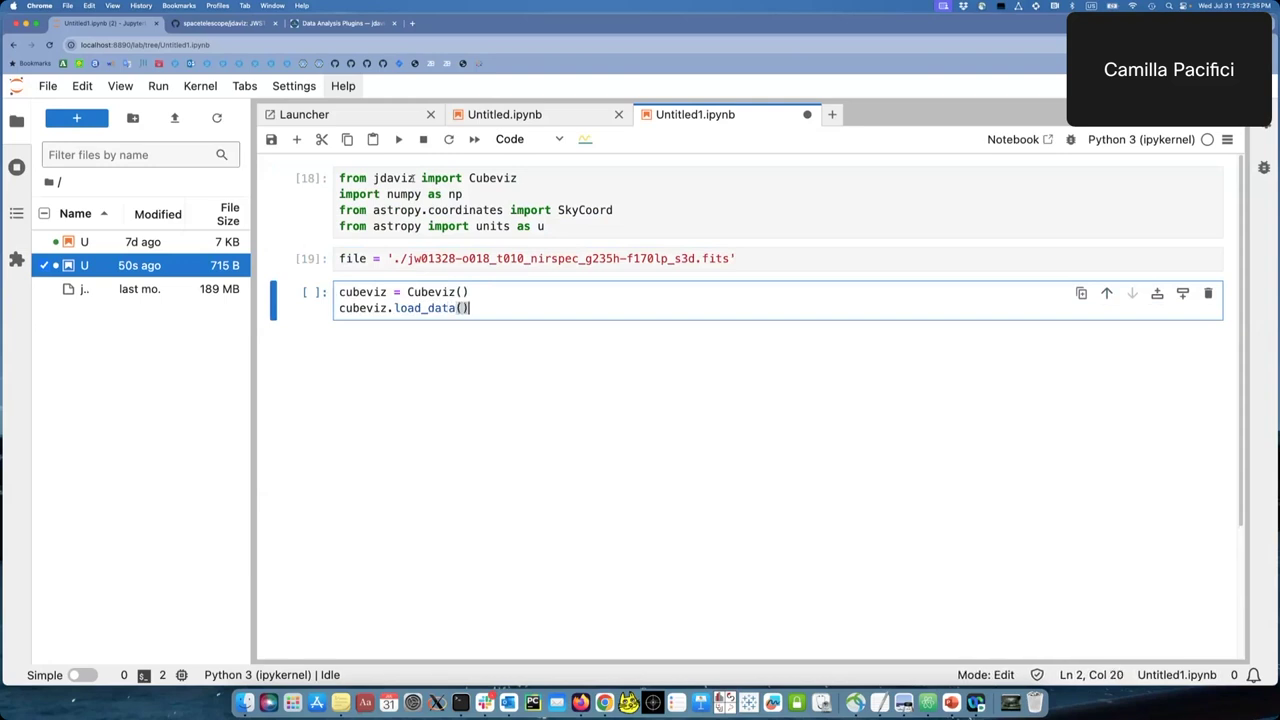
type("file)")
key("Return")
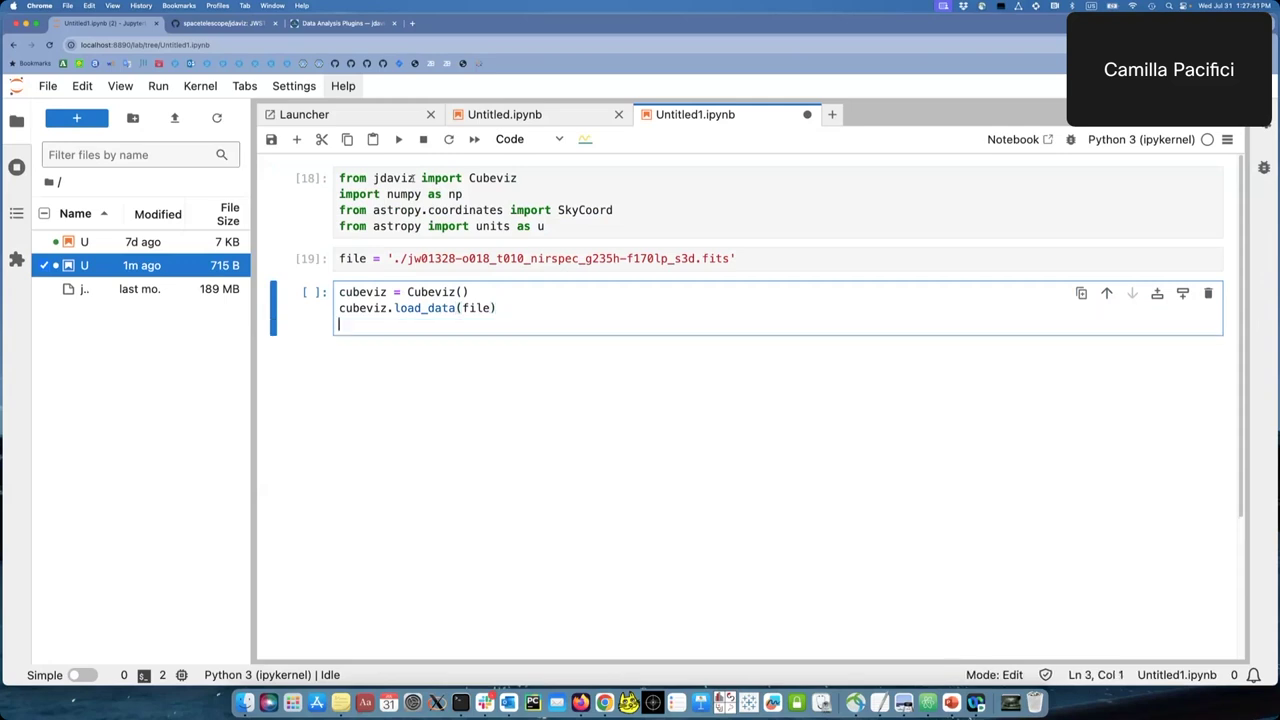
type("cube")
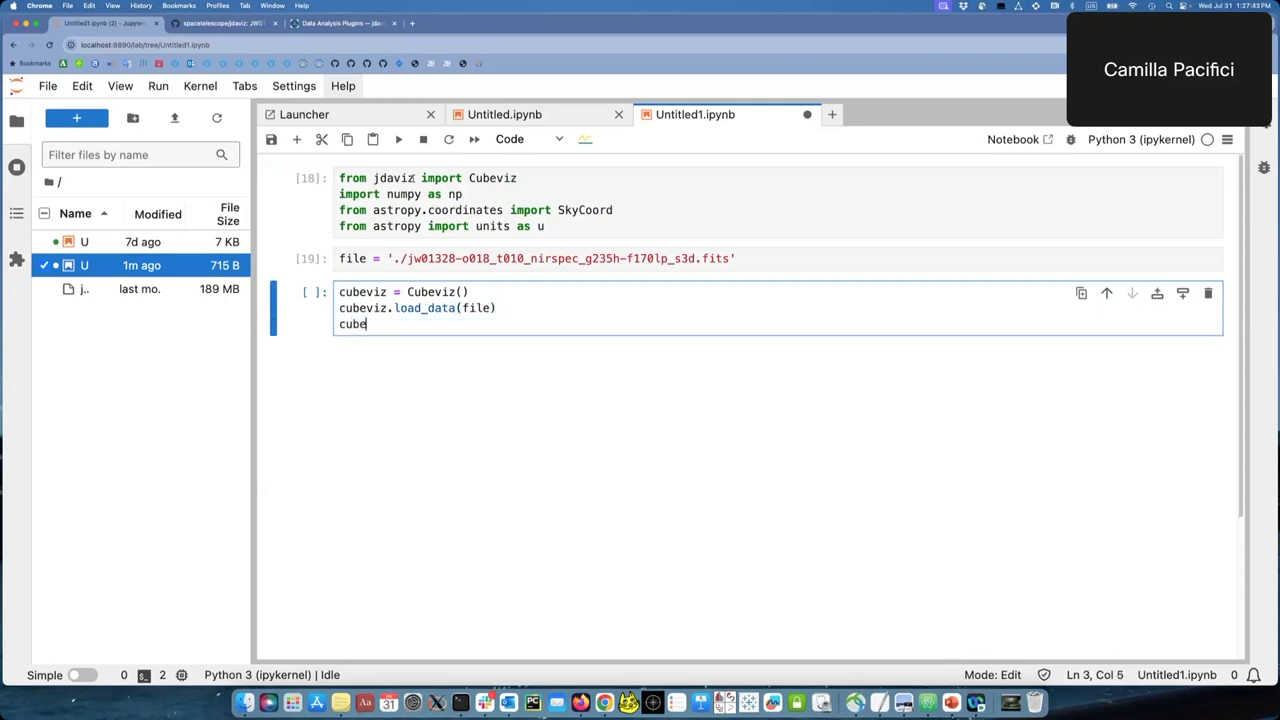
type("viz.show()")
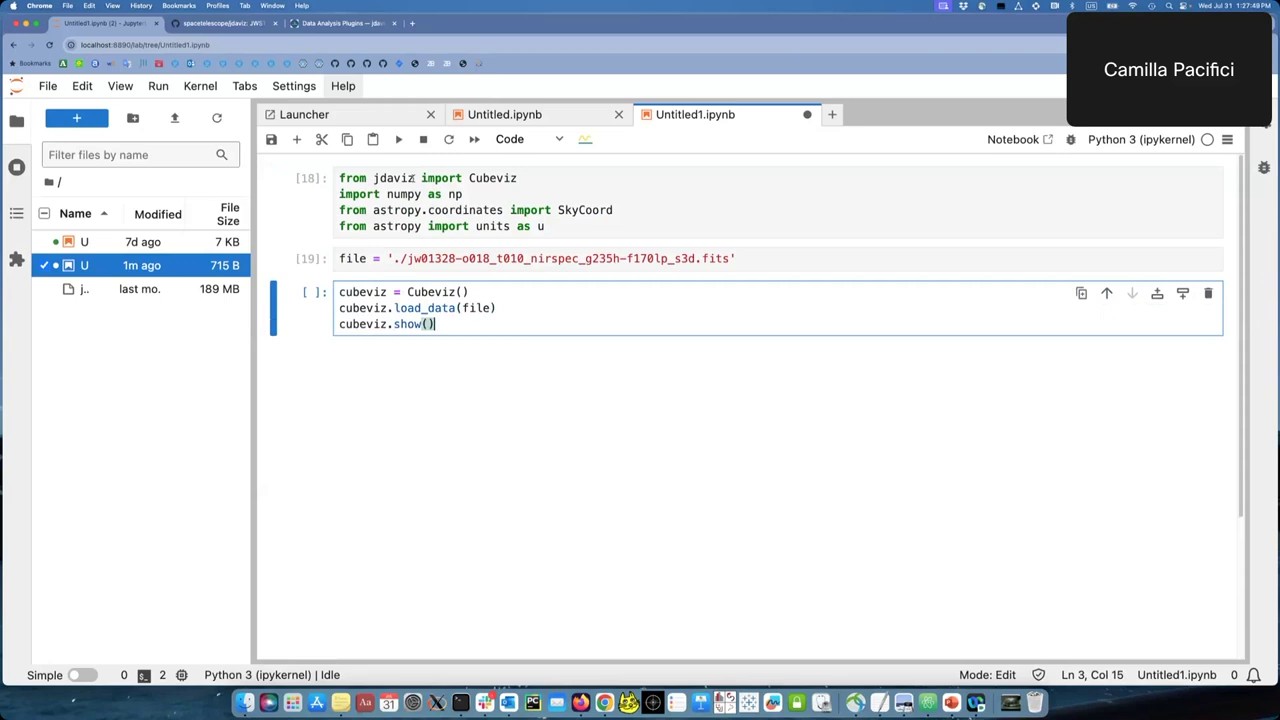
key("Left")
type("height")
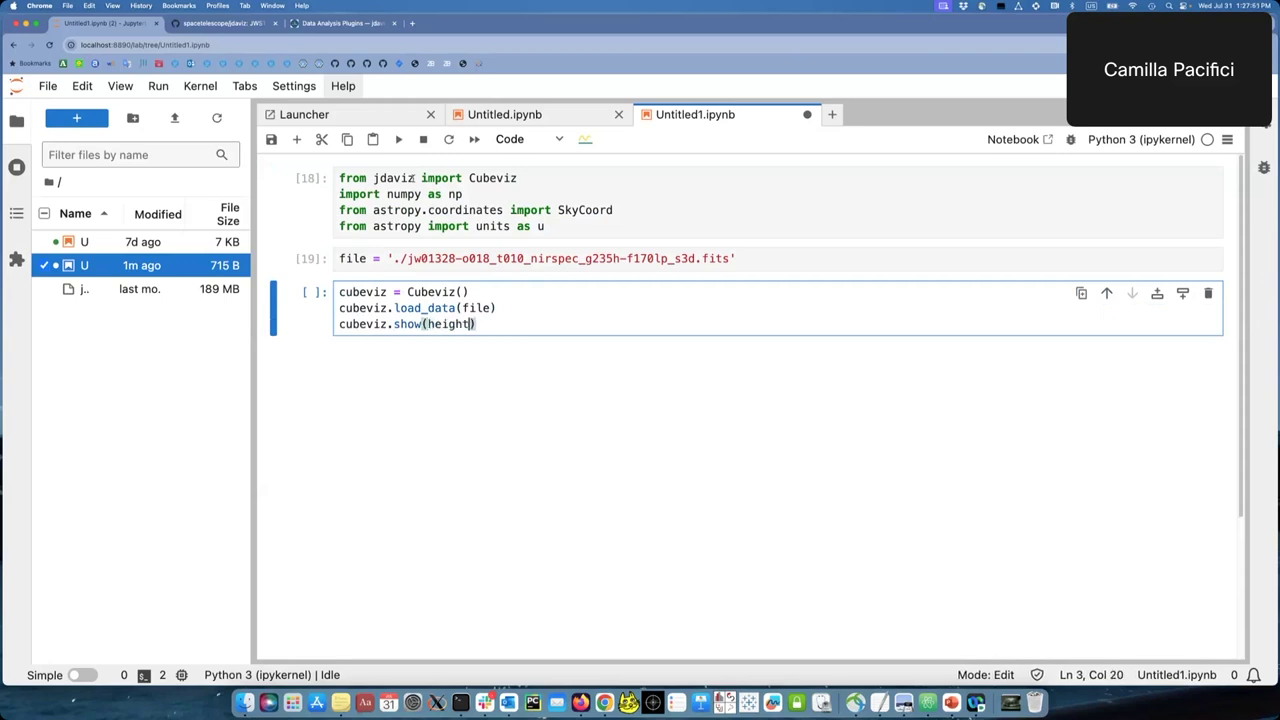
type("=600")
key("shift+Return")
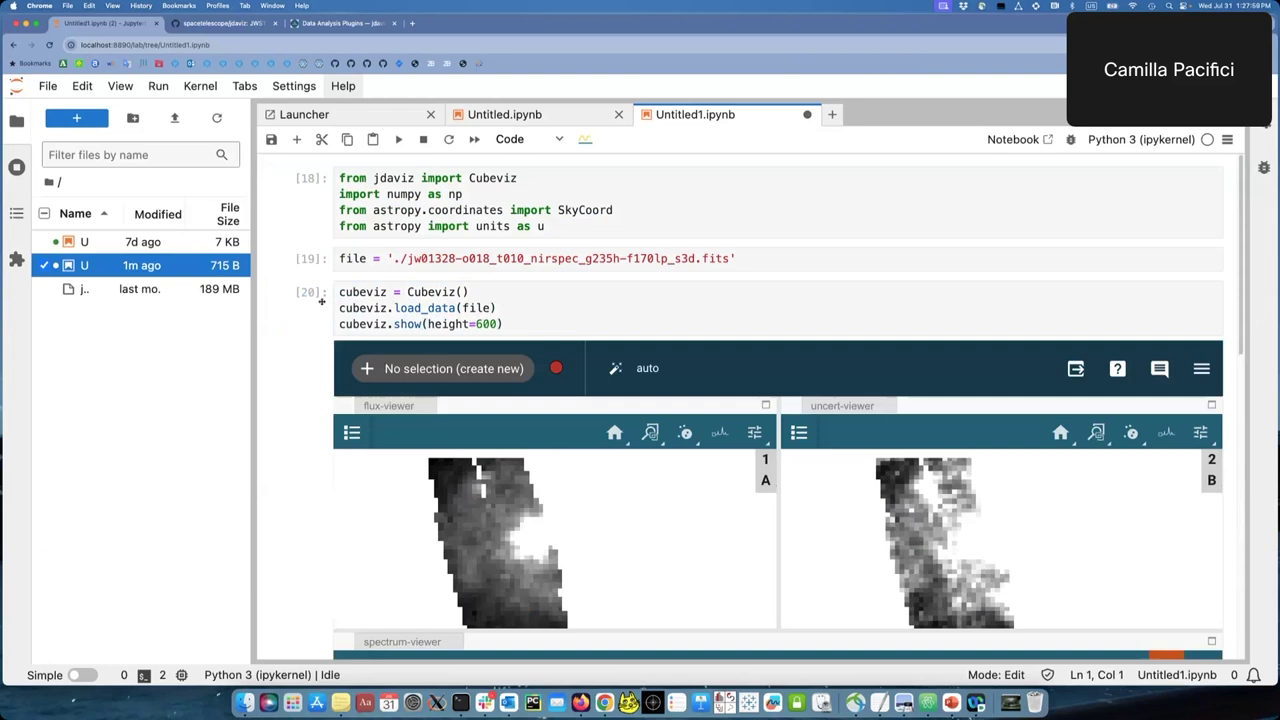
Step: Sweep the spectrum viewer's slice indicator through the wavelengths, ending at 2.0514 um
scroll(316, 280, "down", 2)
scroll(316, 278, "down", 1)
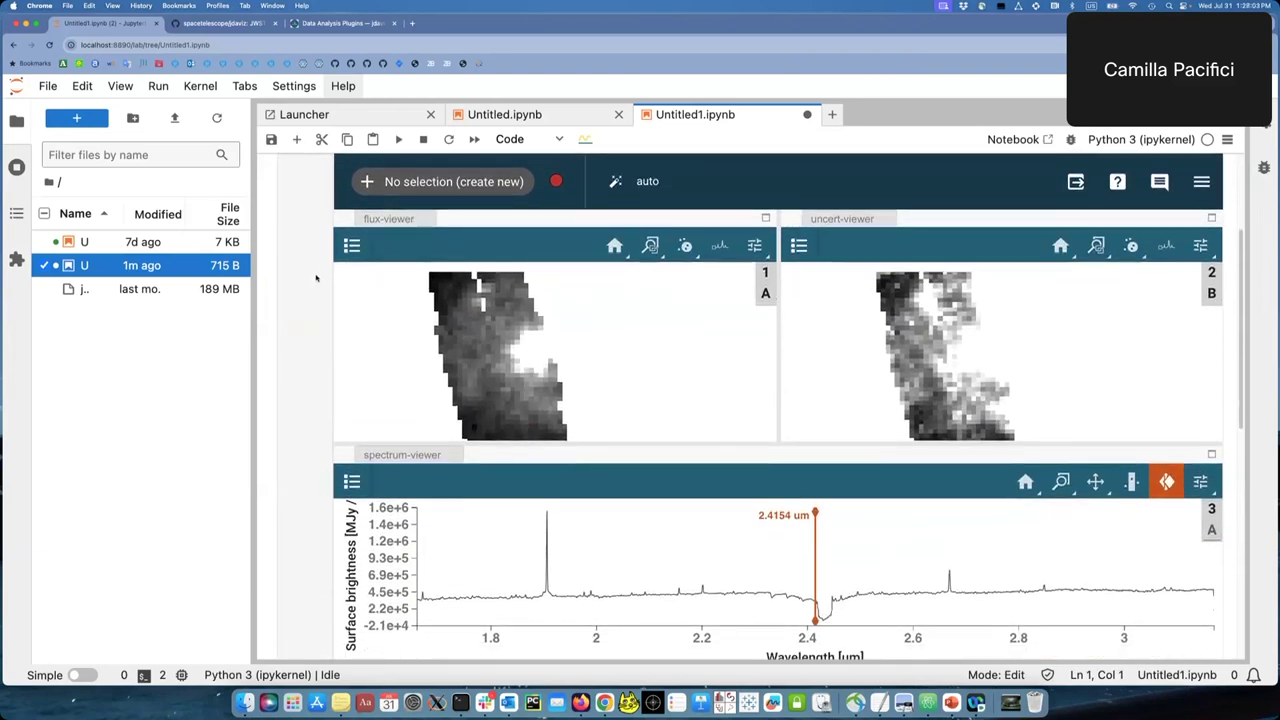
left_click(659, 580)
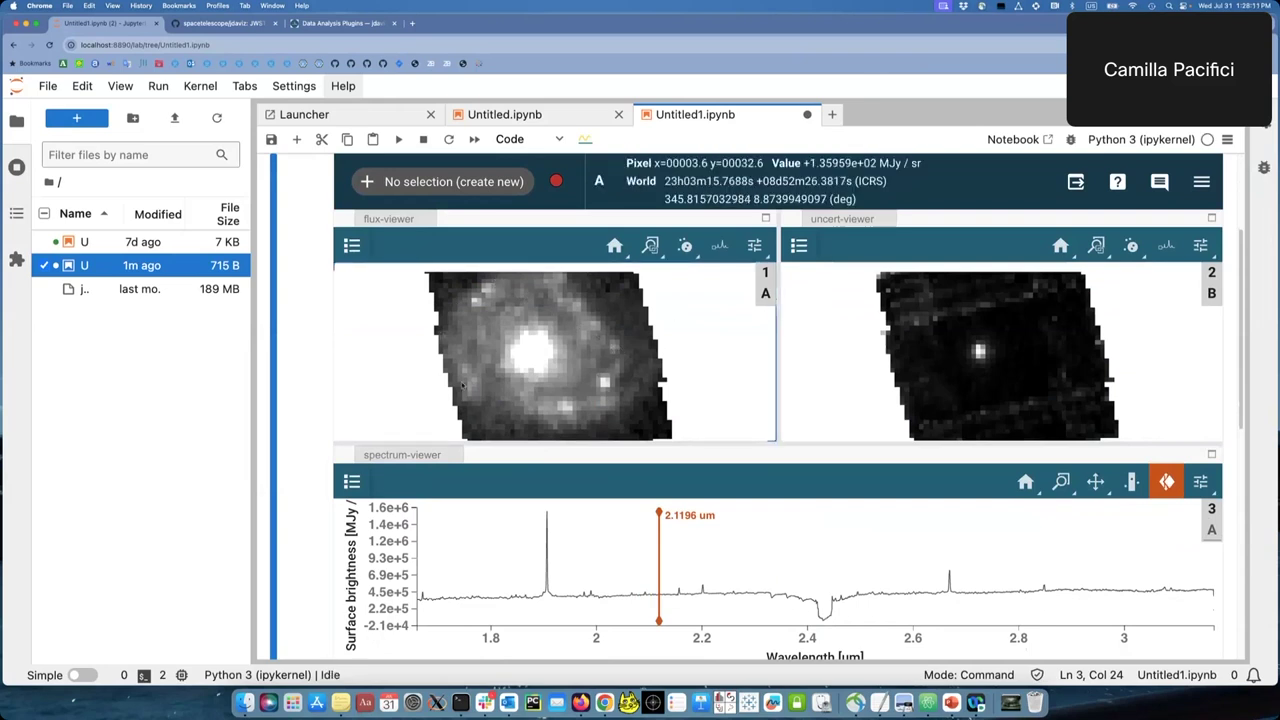
left_click_drag(593, 553, 621, 558)
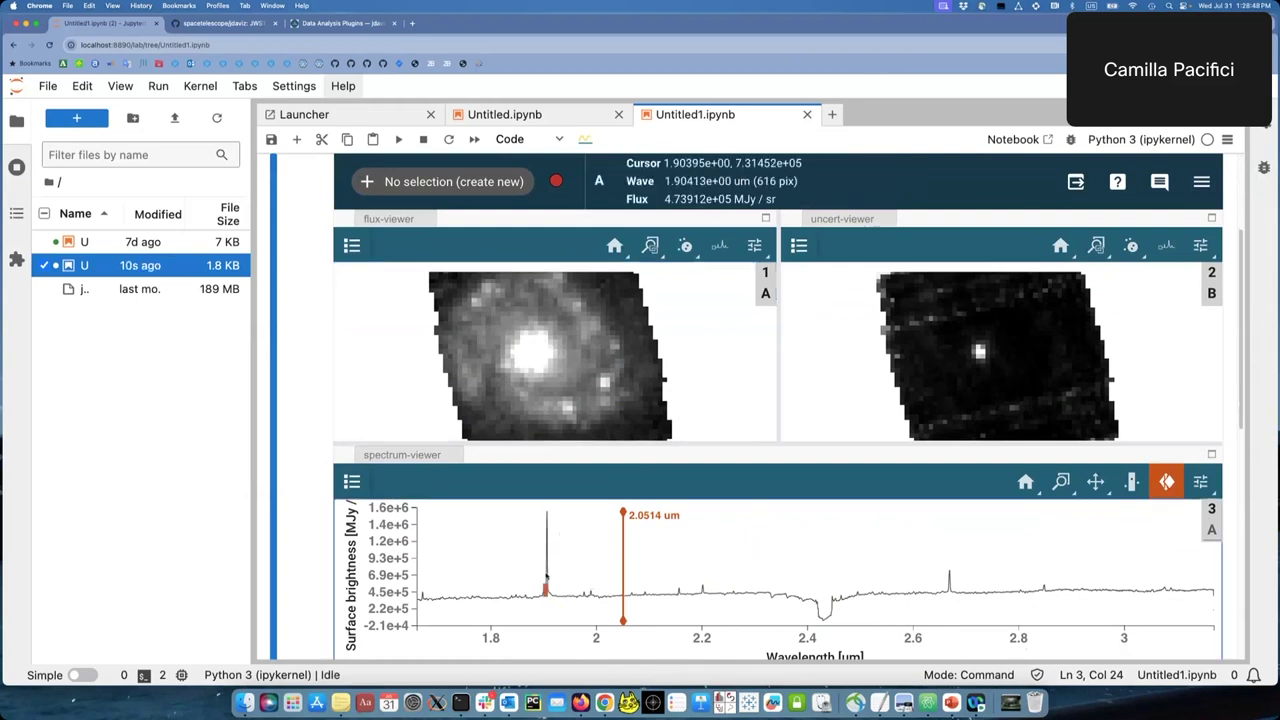
Step: Put the slice on the bright emission line and expand the Slice plugin in the tray
left_click(545, 580)
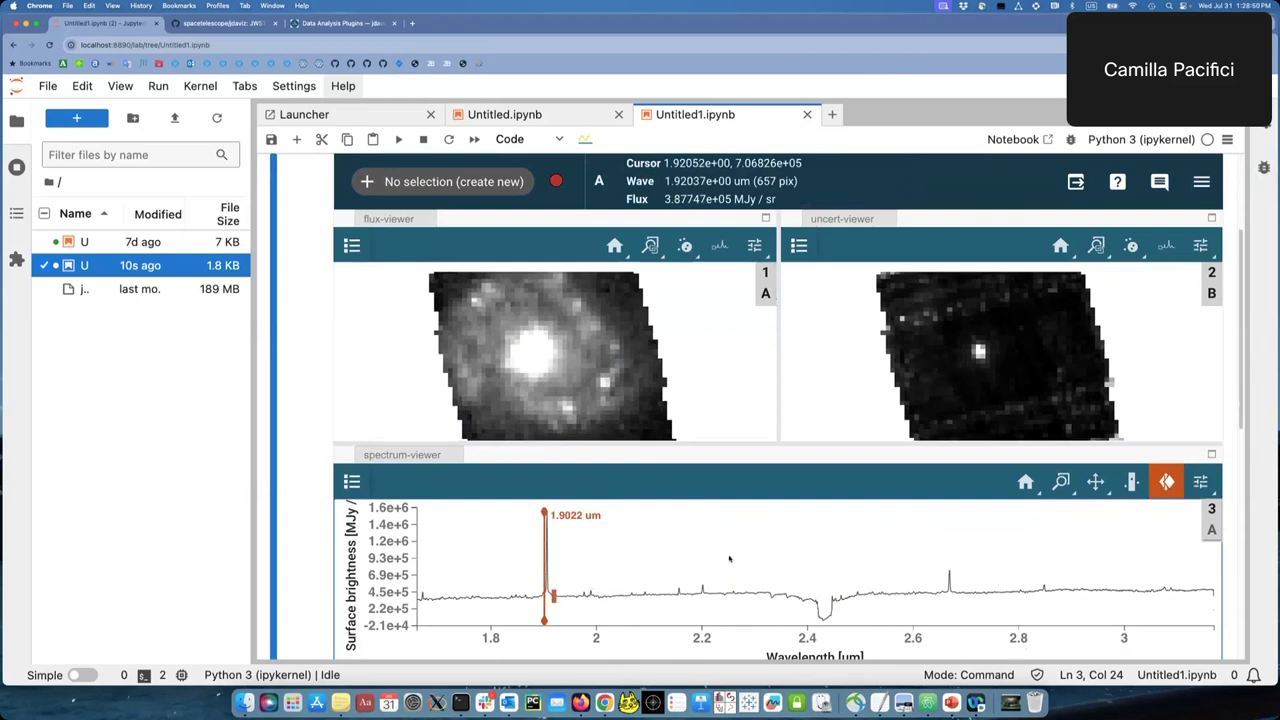
left_click(1202, 183)
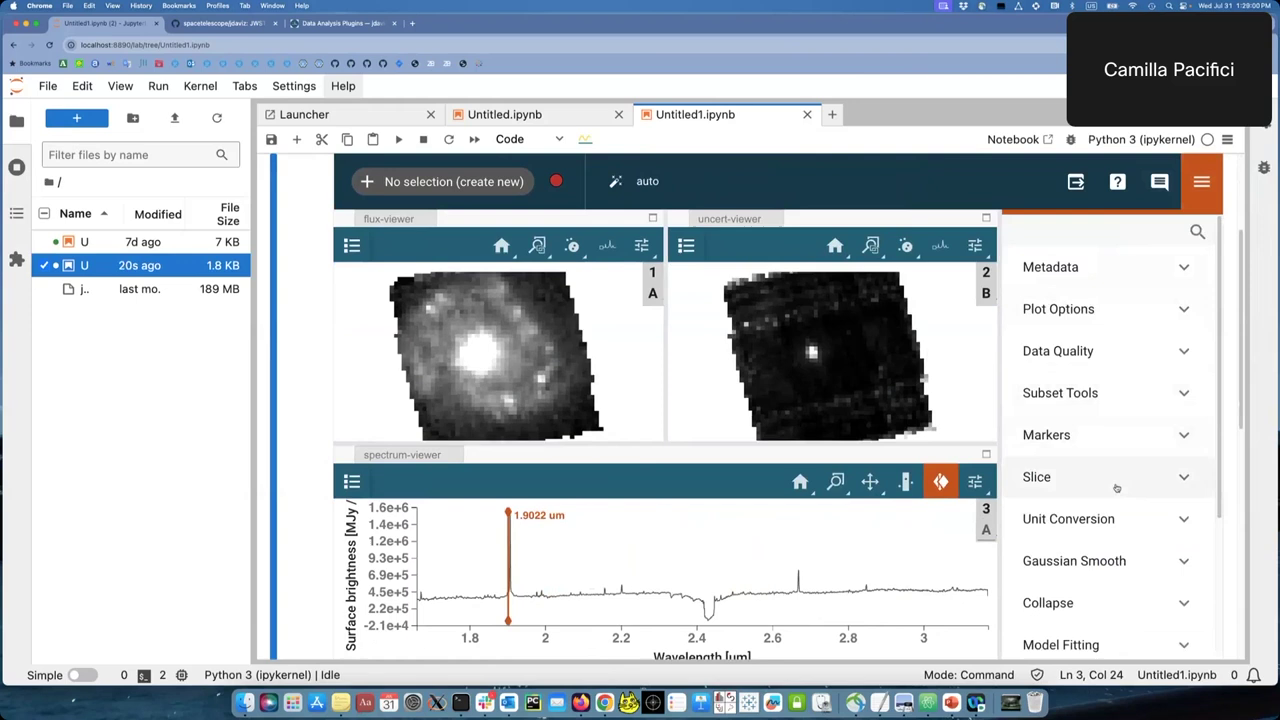
left_click(1117, 480)
scroll(1116, 485, "down", 5)
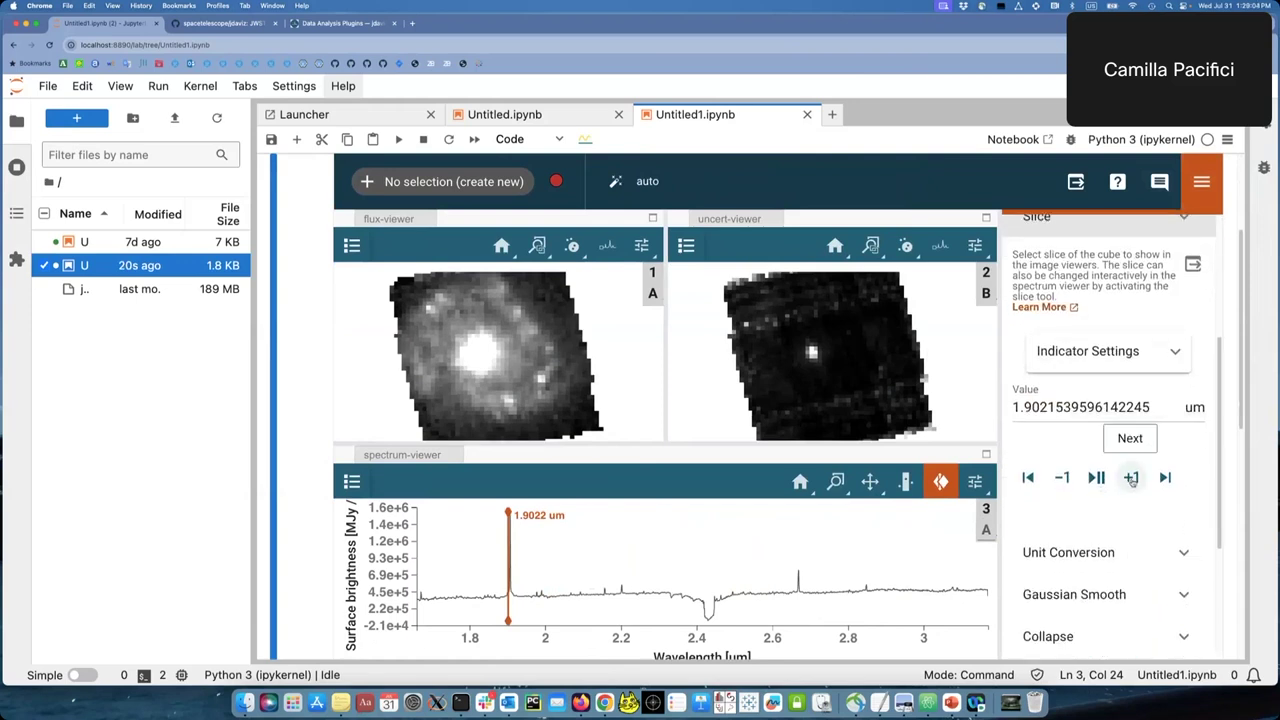
Step: Step the slice forward eighteen times to 1.90968 um
left_click(1131, 478)
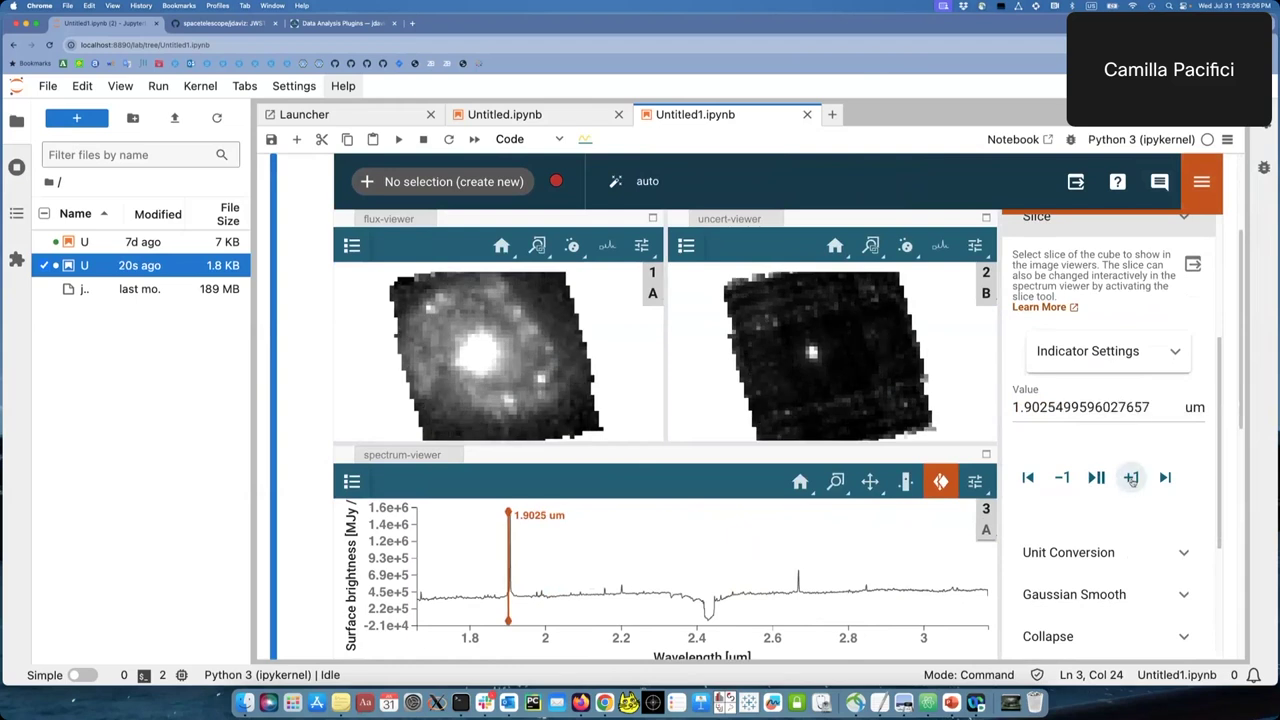
left_click(1131, 478)
left_click(1131, 478)
left_click(1131, 478)
left_click(1131, 478)
left_click(1131, 478)
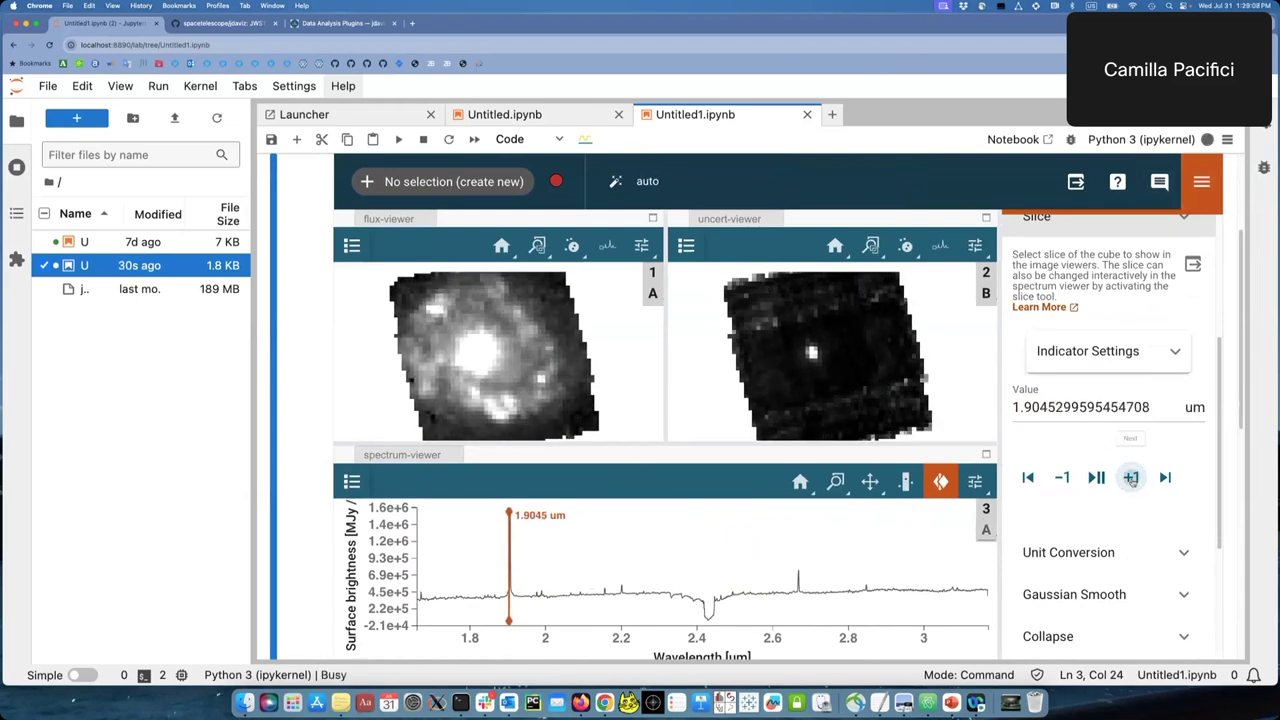
left_click(1131, 478)
left_click(1131, 478)
left_click(1131, 478)
left_click(1131, 478)
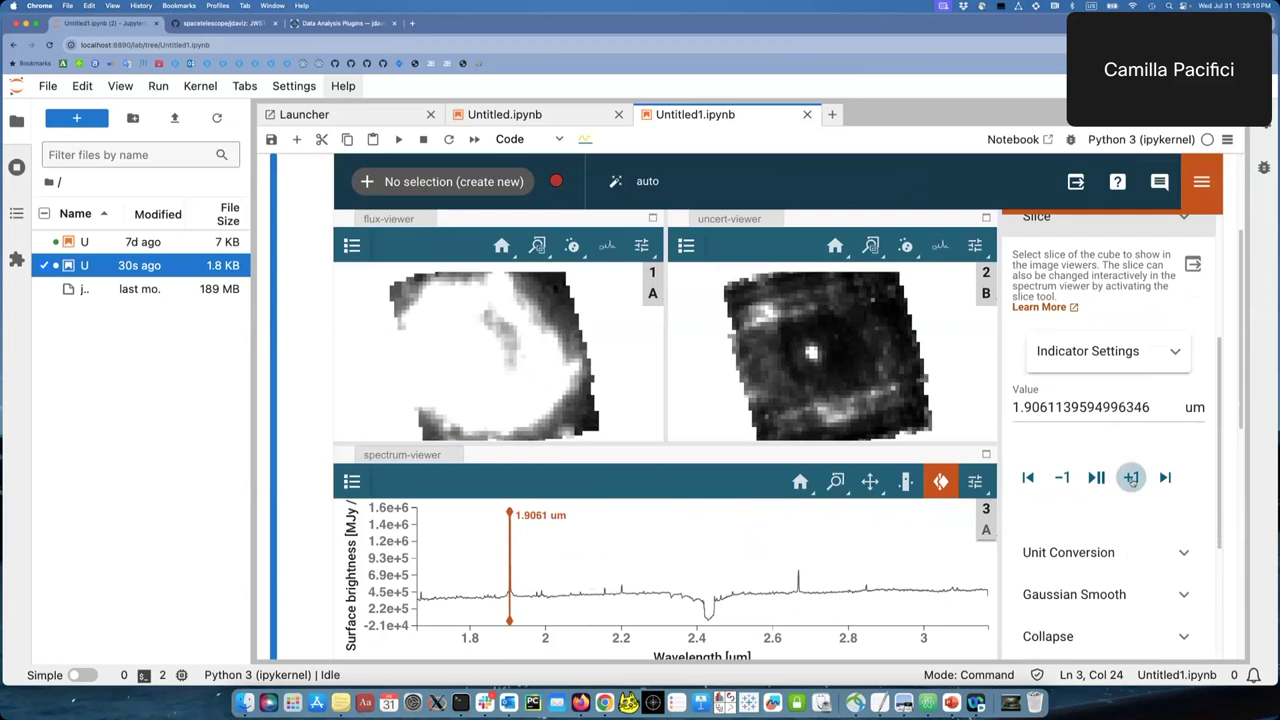
left_click(1131, 478)
left_click(1131, 478)
left_click(1131, 478)
left_click(1131, 478)
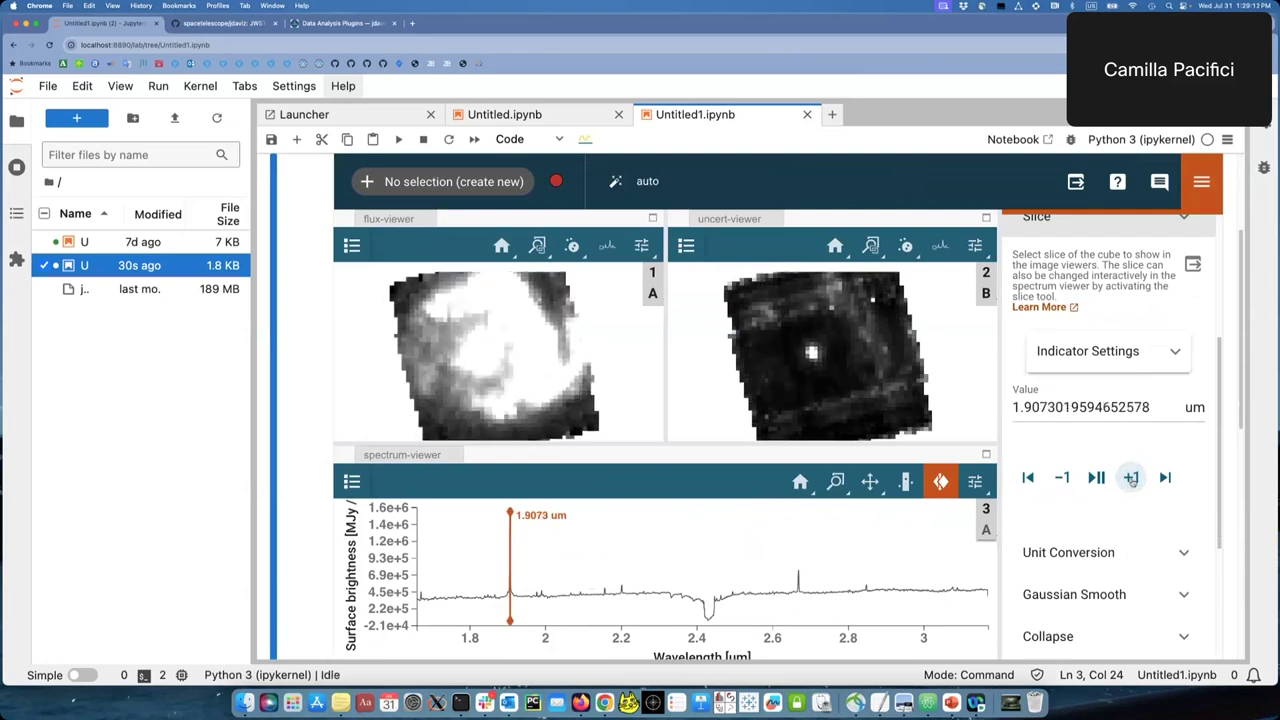
left_click(1131, 478)
left_click(1131, 478)
left_click(1131, 478)
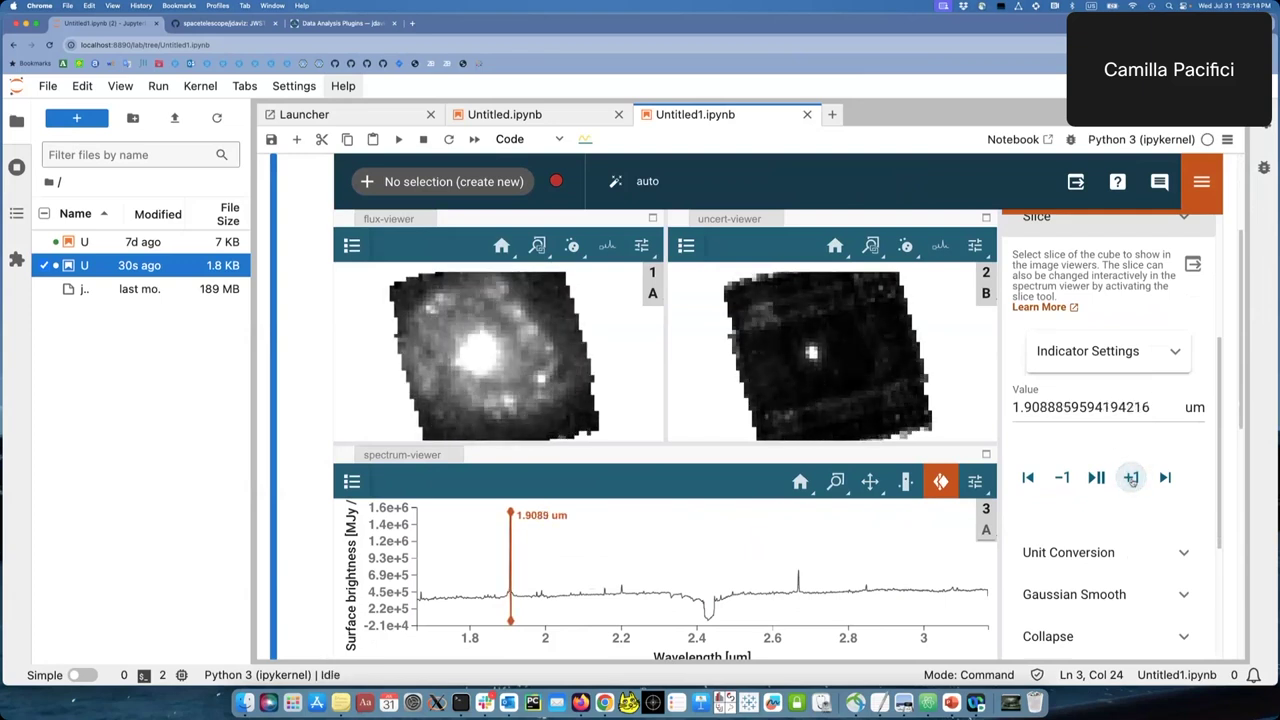
left_click(1131, 478)
left_click(1131, 478)
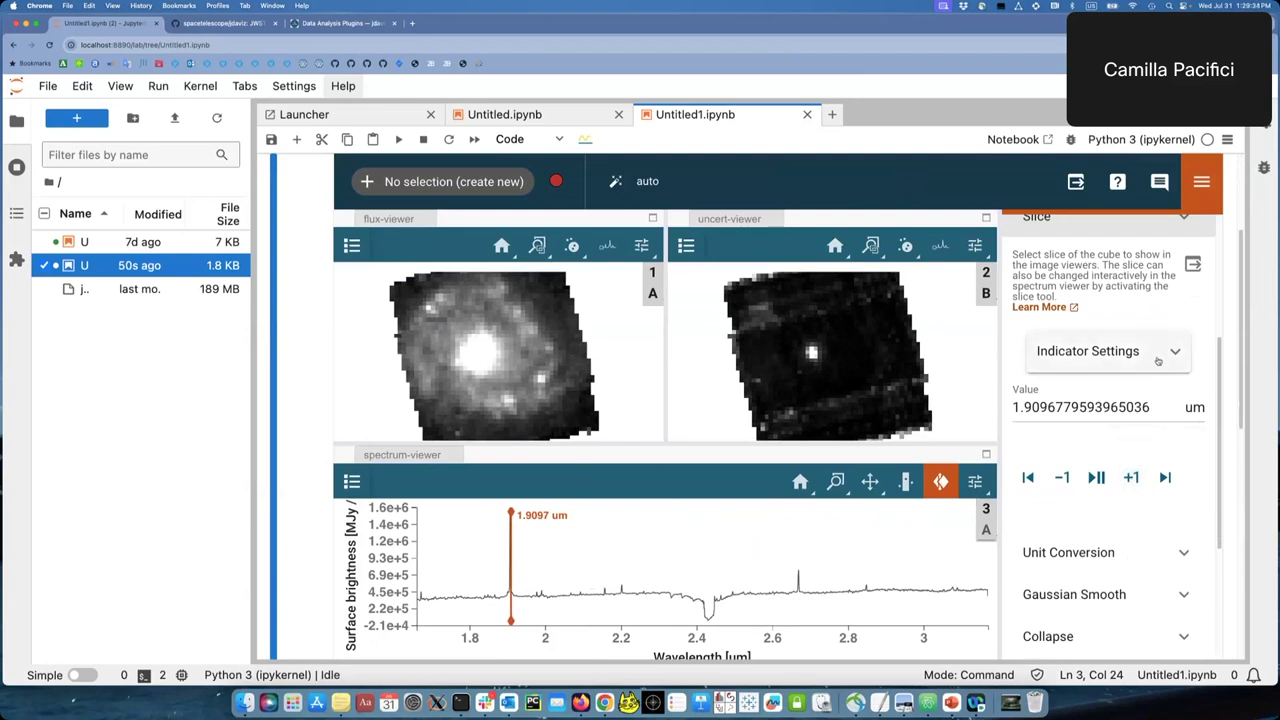
Step: Collapse the Slice plugin and expand Markers to reveal its empty table
scroll(1150, 340, "up", 2)
left_click(1110, 292)
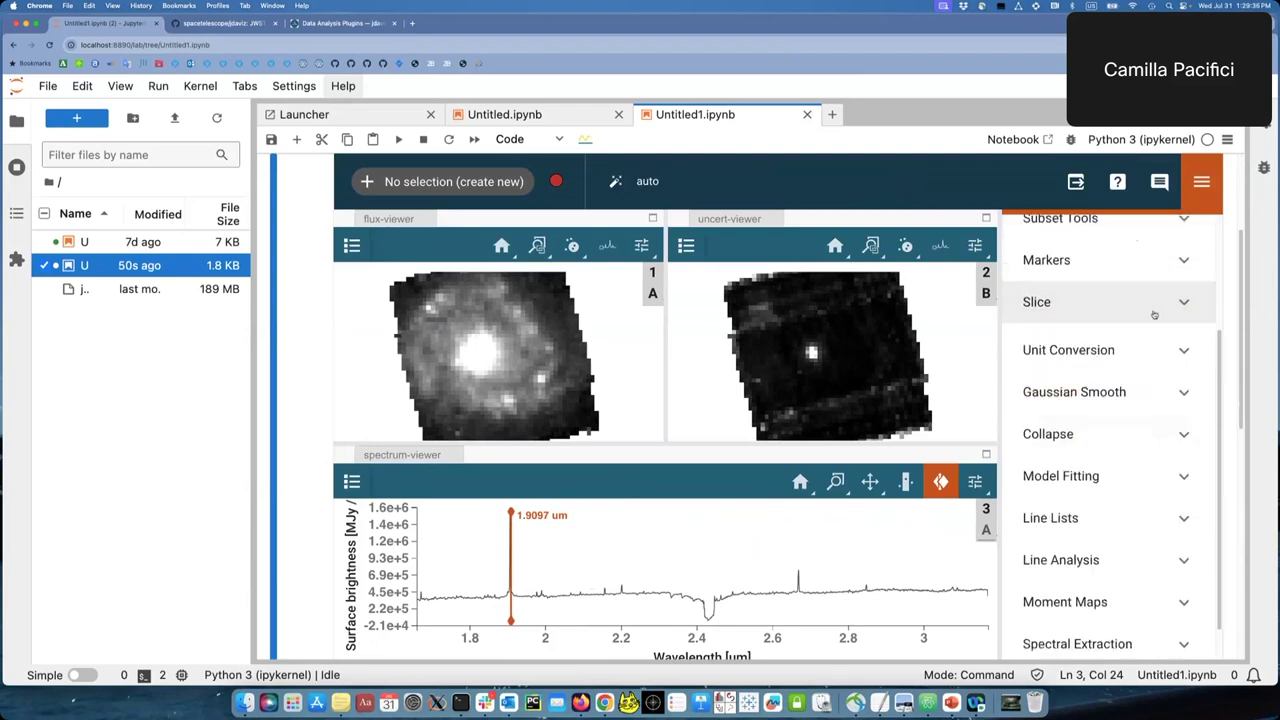
left_click(1121, 263)
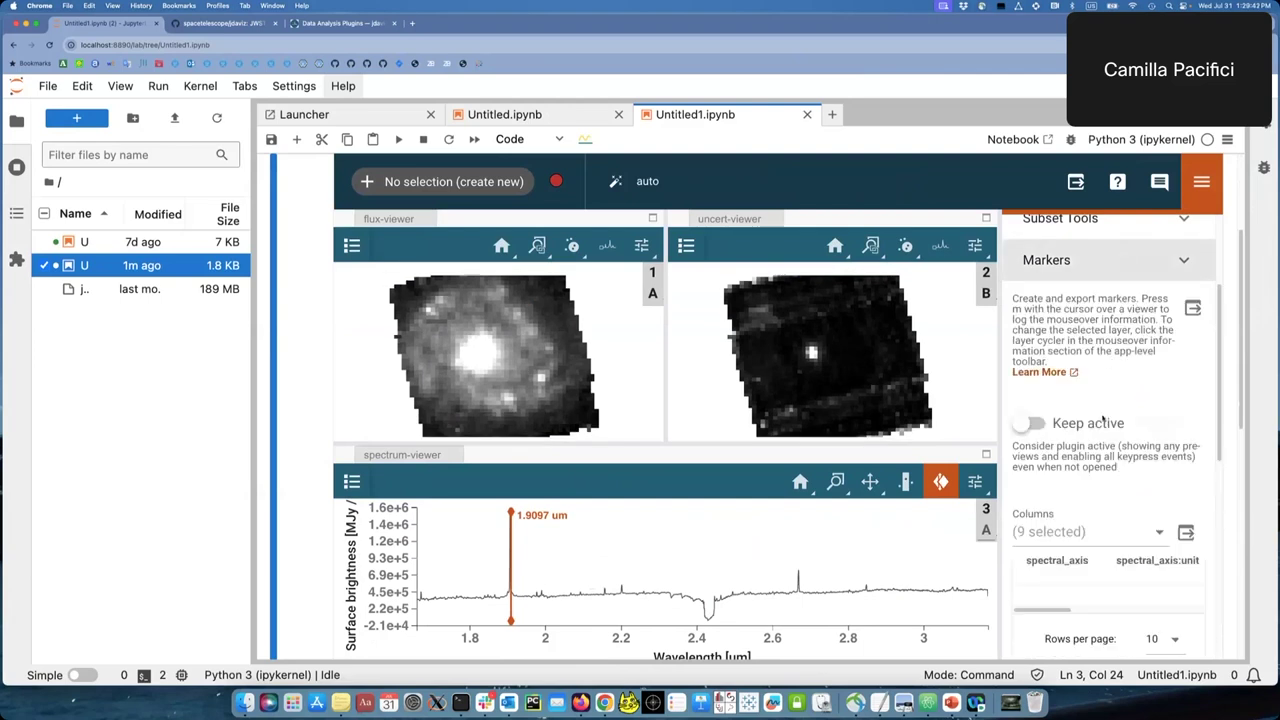
scroll(1093, 529, "down", 2)
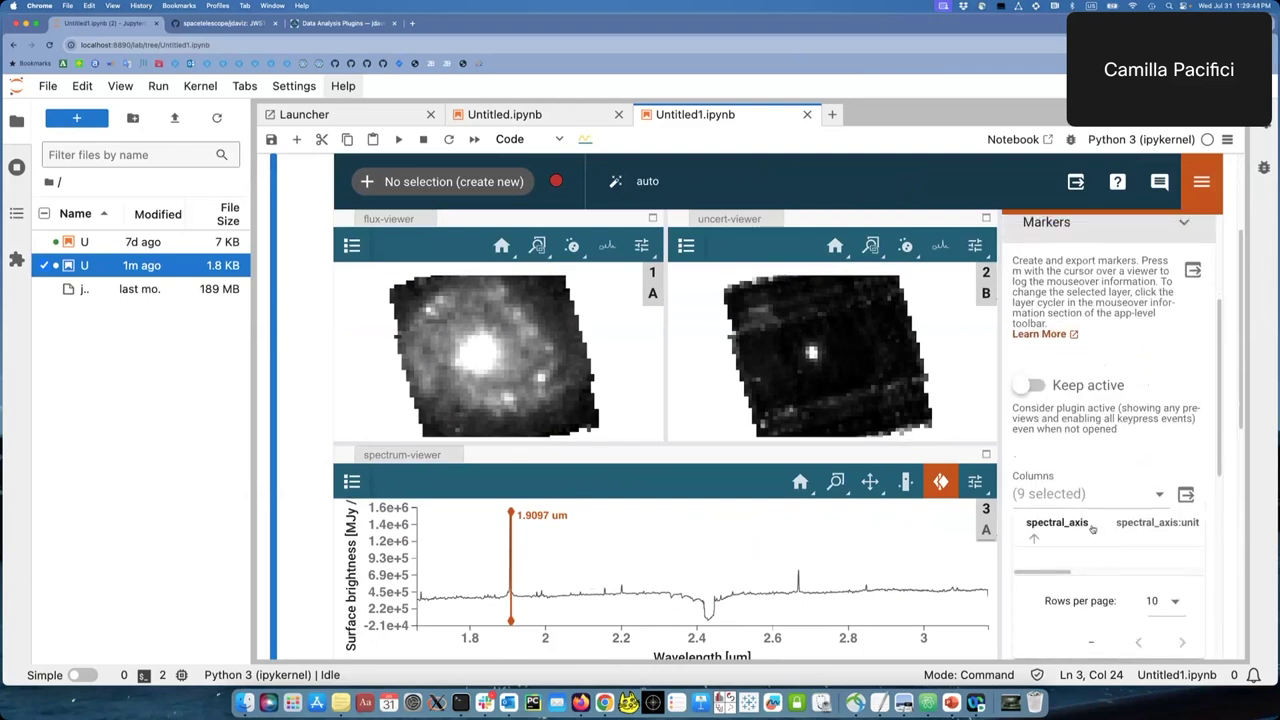
mouse_move(484, 360)
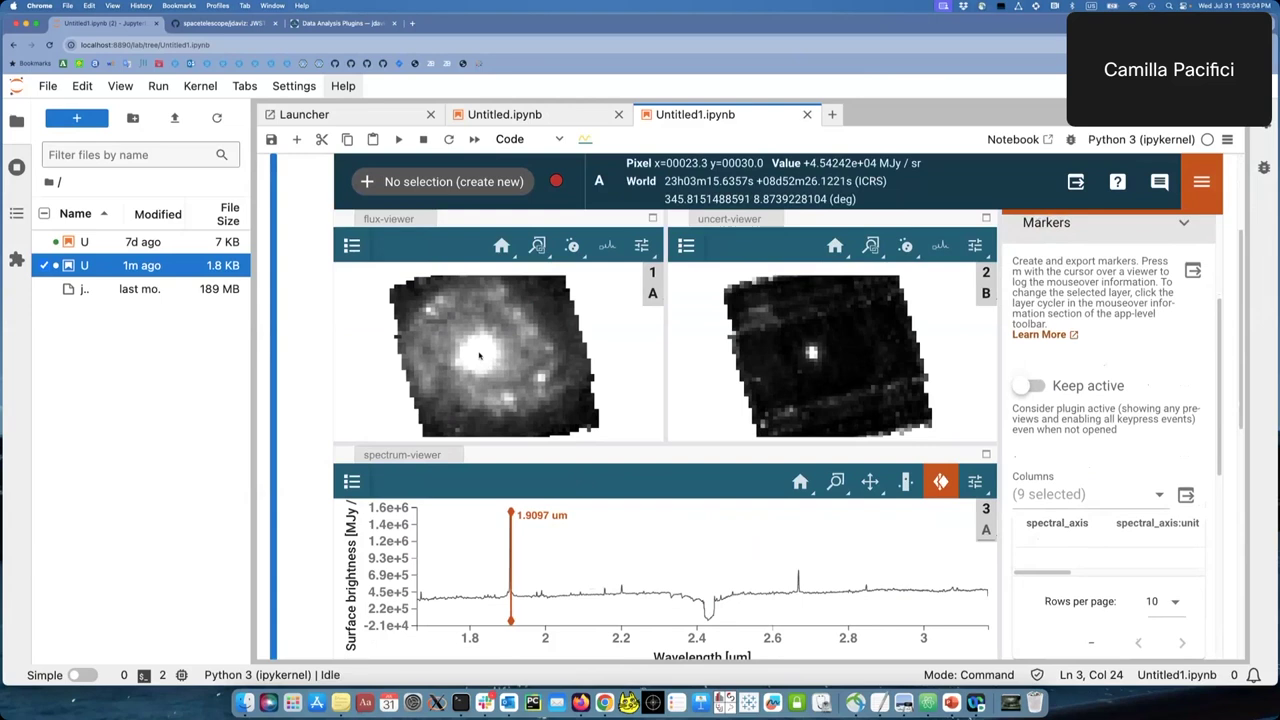
Step: Place markers on the galaxy centre, upper-left knot and lower-right knot in the flux viewer
key("m")
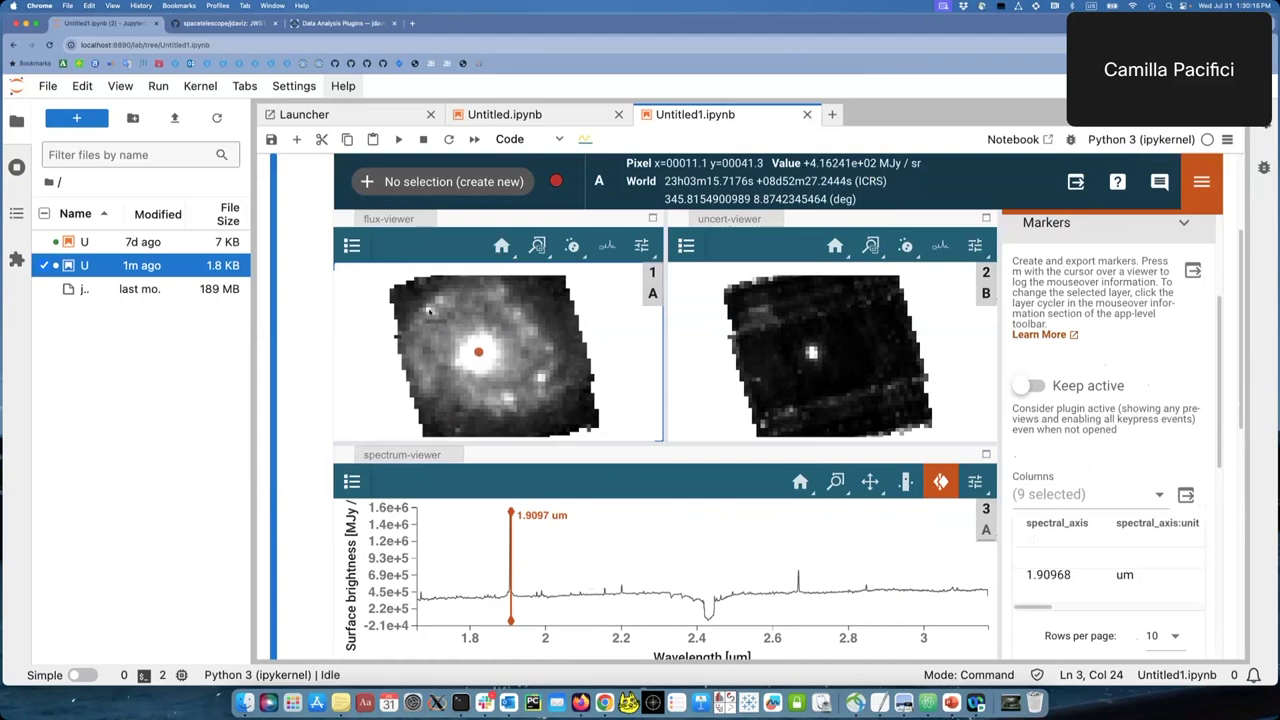
key("m")
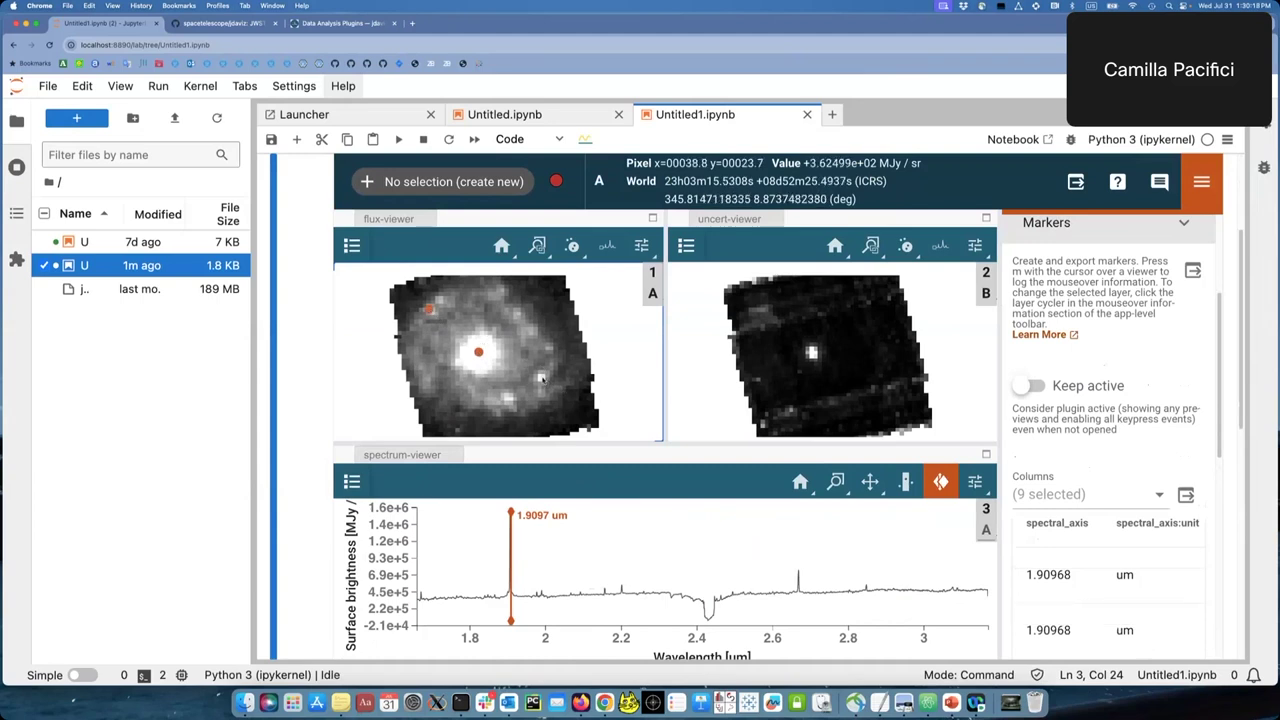
key("m")
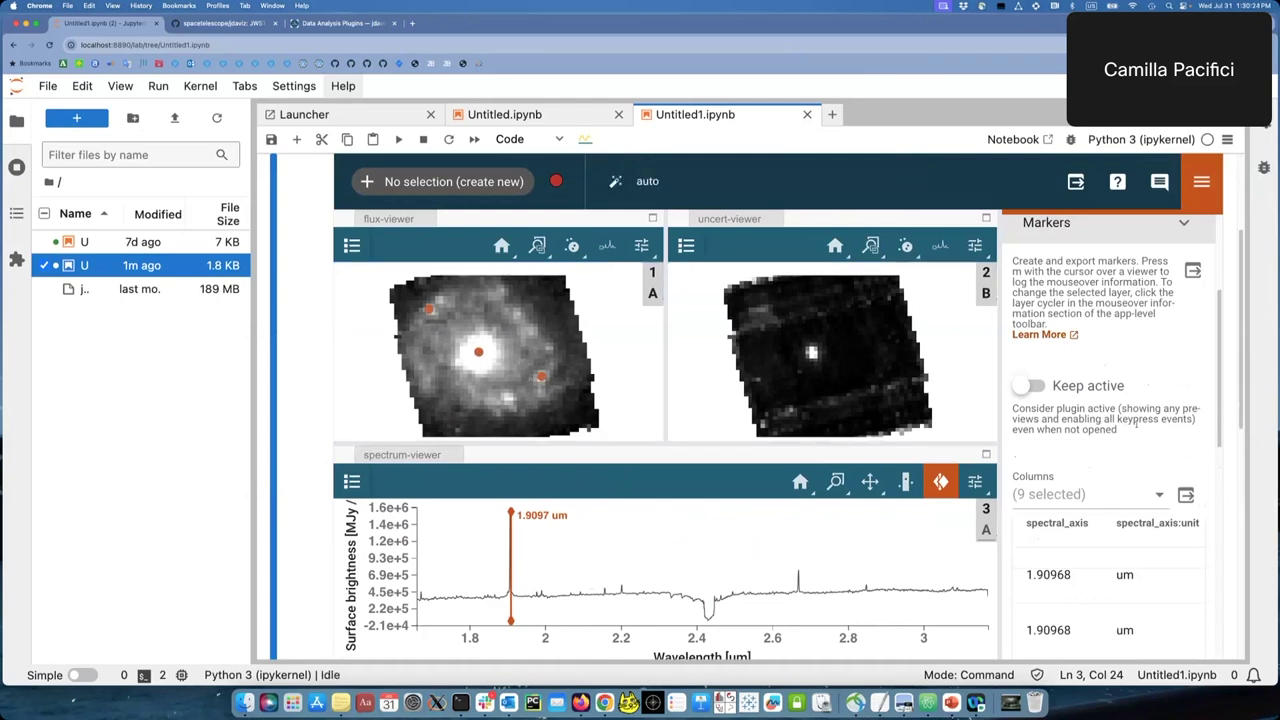
scroll(1136, 424, "down", 5)
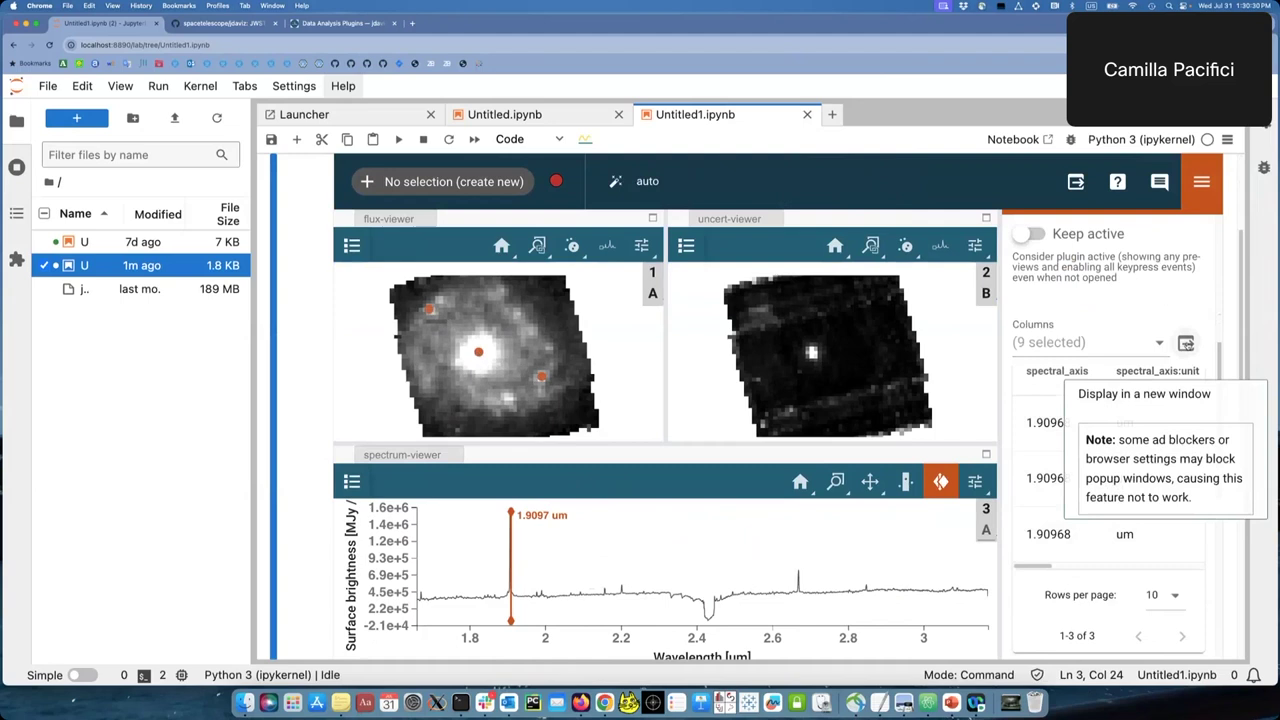
Step: Pop out the markers table, enlarge it to show every column, then close it
left_click(1186, 343)
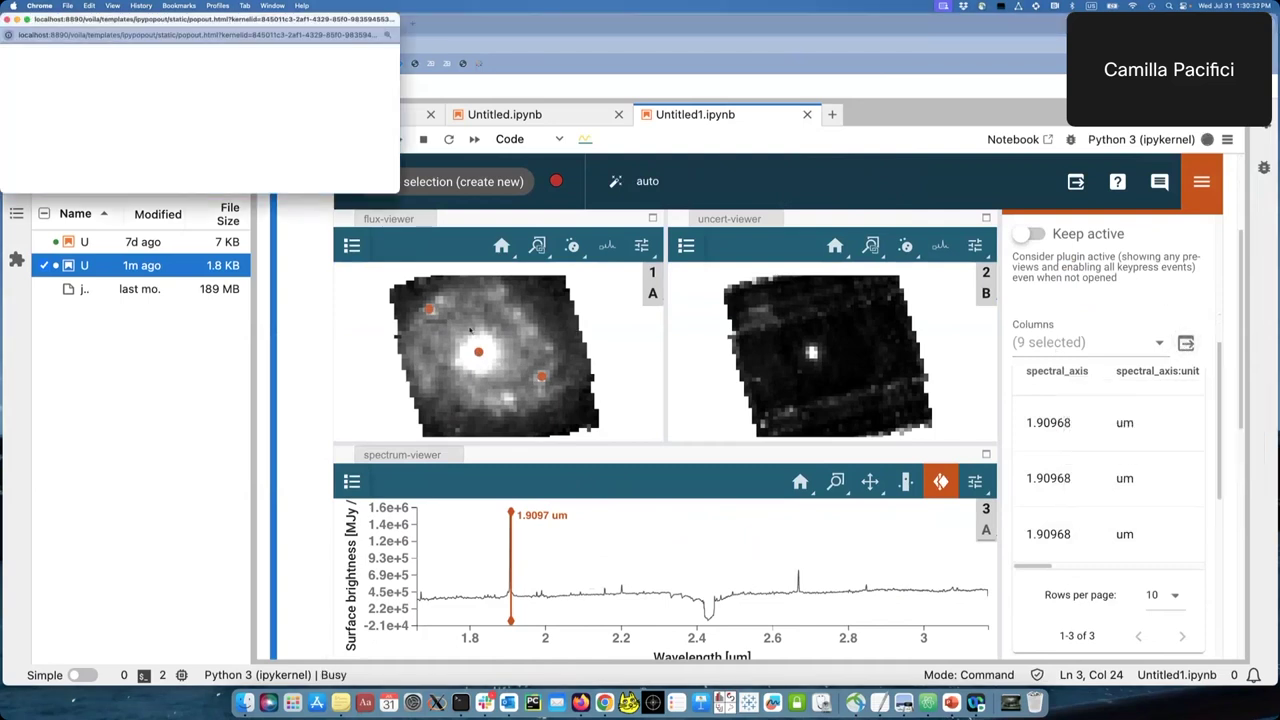
left_click_drag(400, 193, 905, 360)
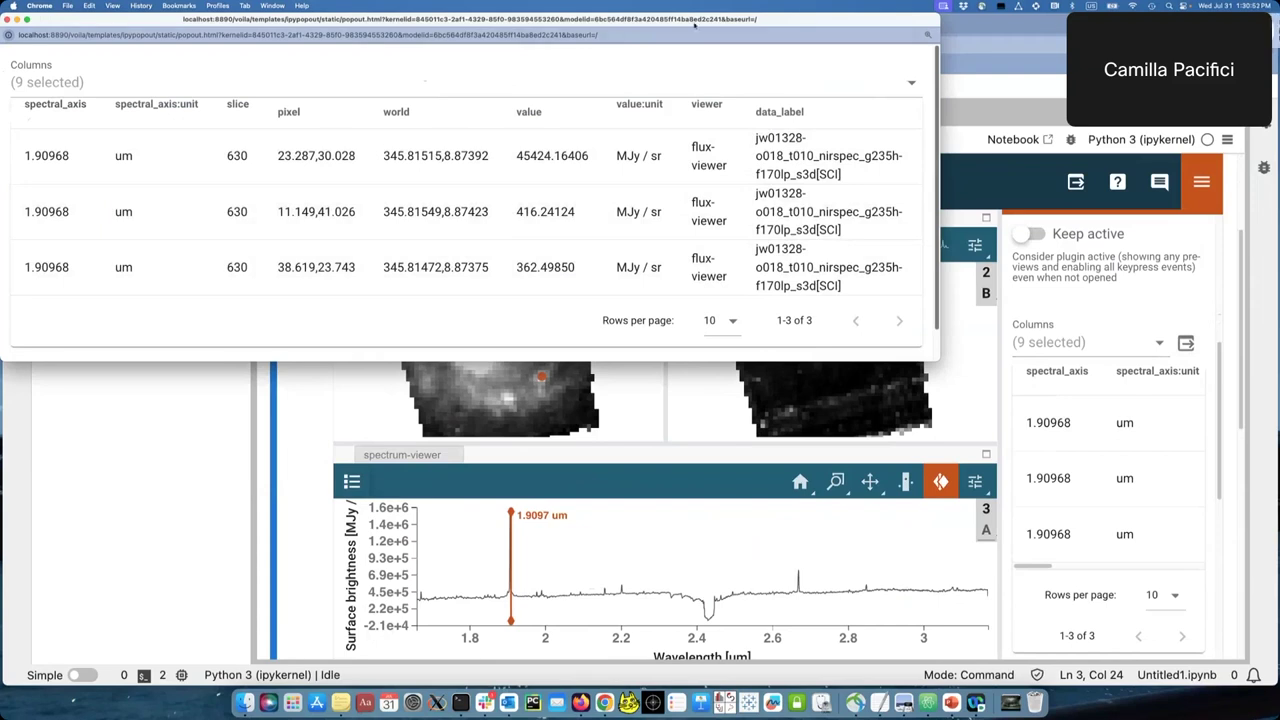
left_click(13, 19)
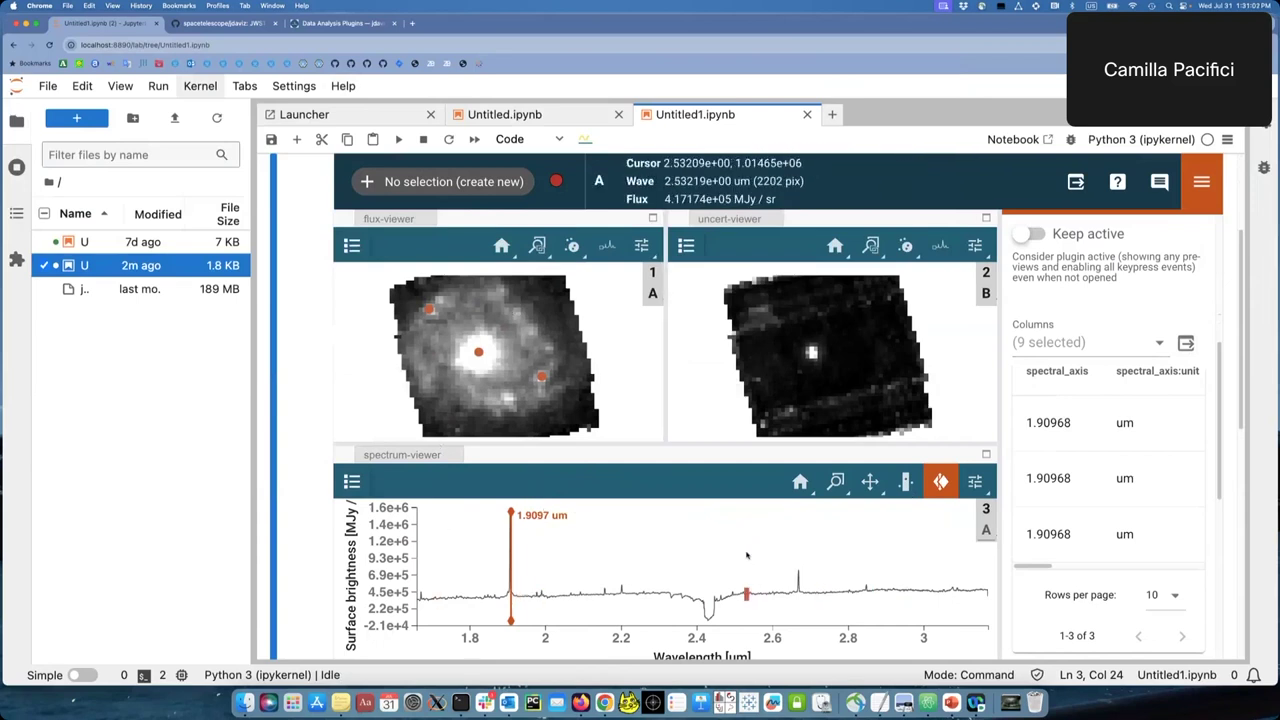
Step: In the empty cell below the widget, write mark_plg = cubeviz.plugins['Markers']
scroll(507, 430, "down", 2)
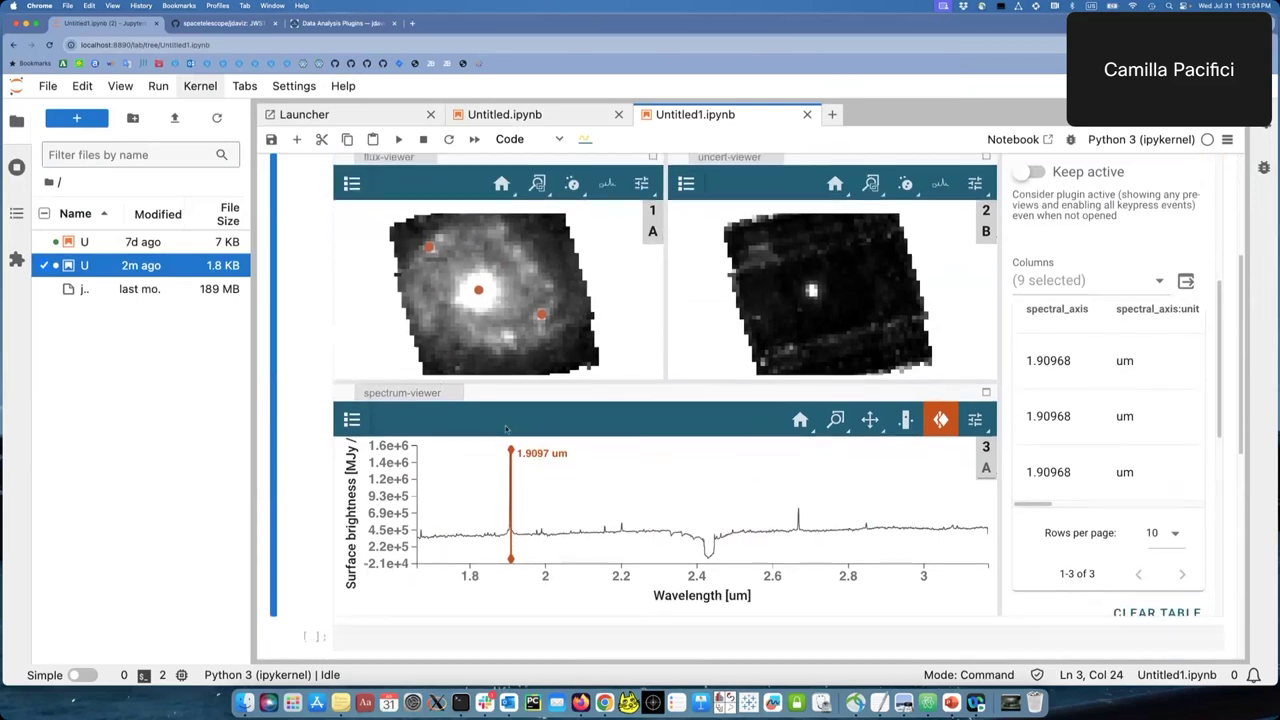
scroll(469, 600, "down", 1)
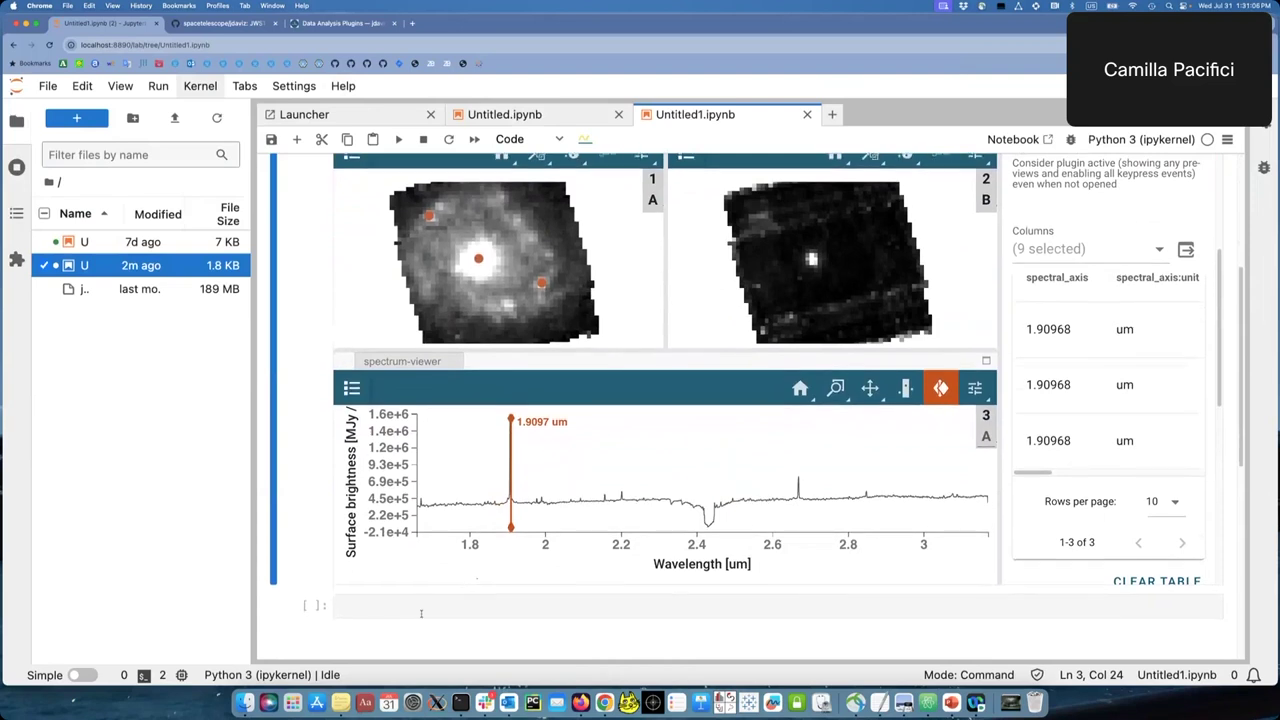
left_click(421, 610)
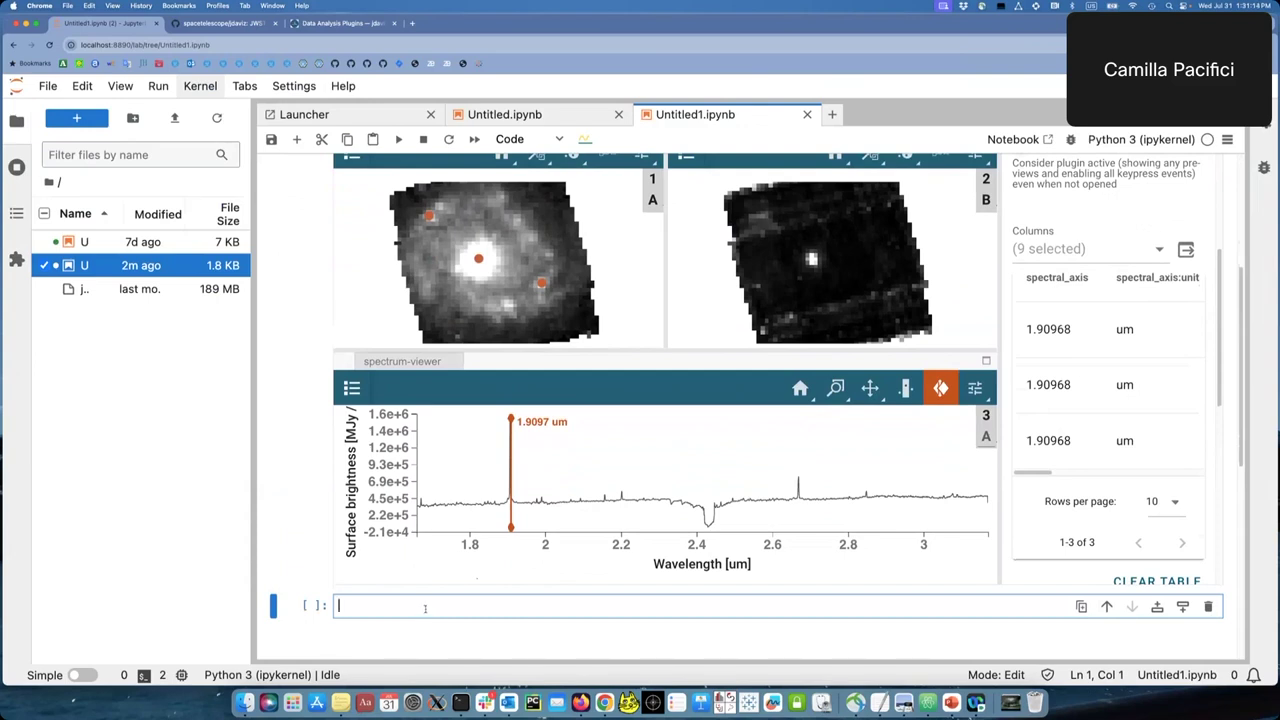
scroll(430, 605, "down", 1)
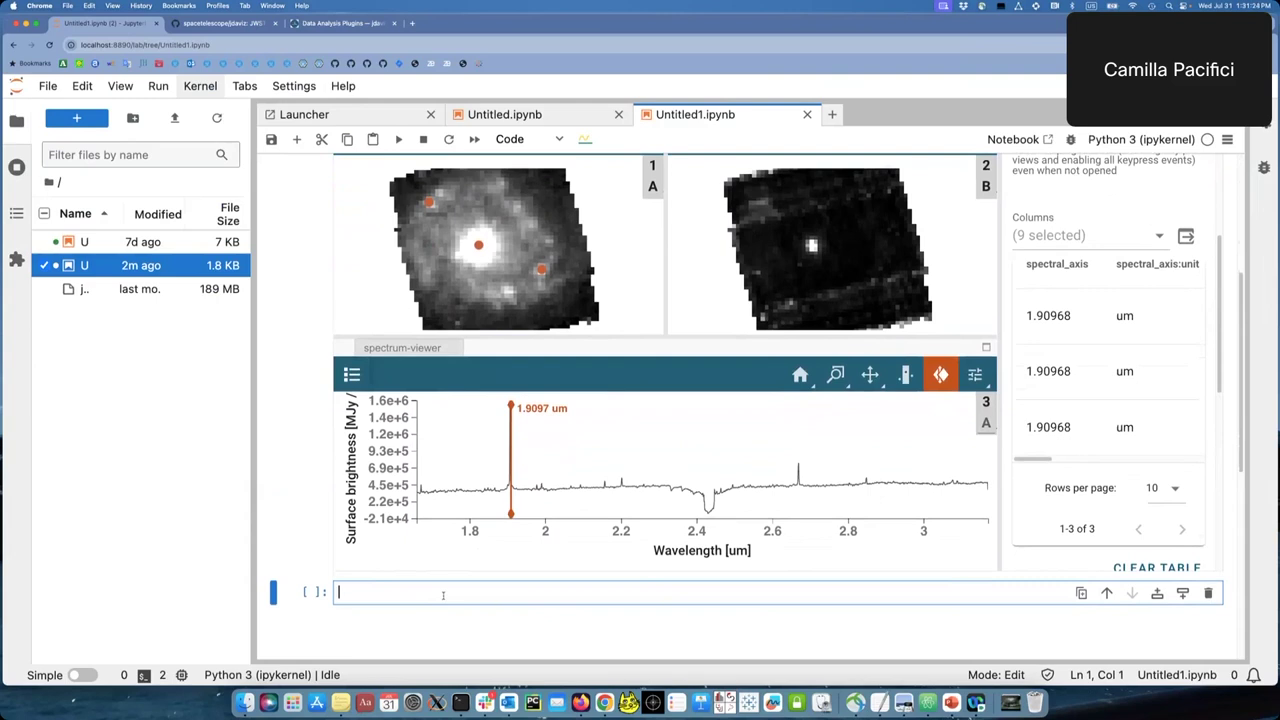
type("mark")
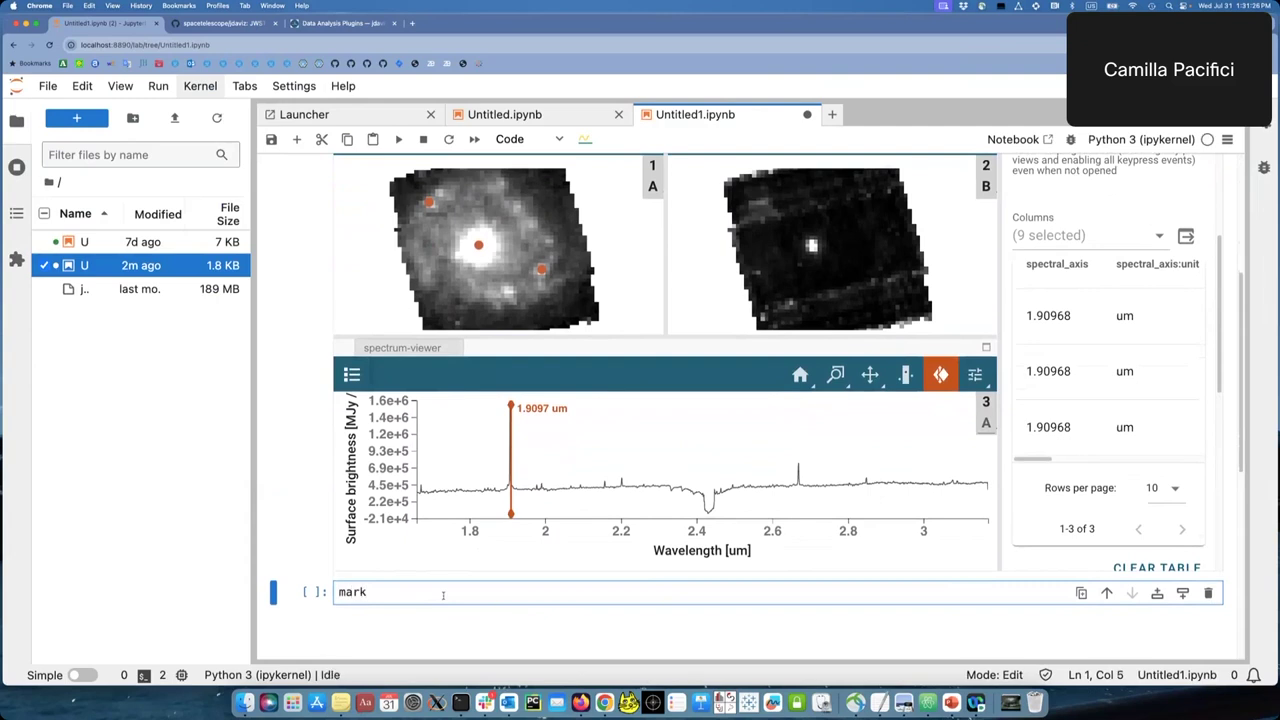
type("_plg = ")
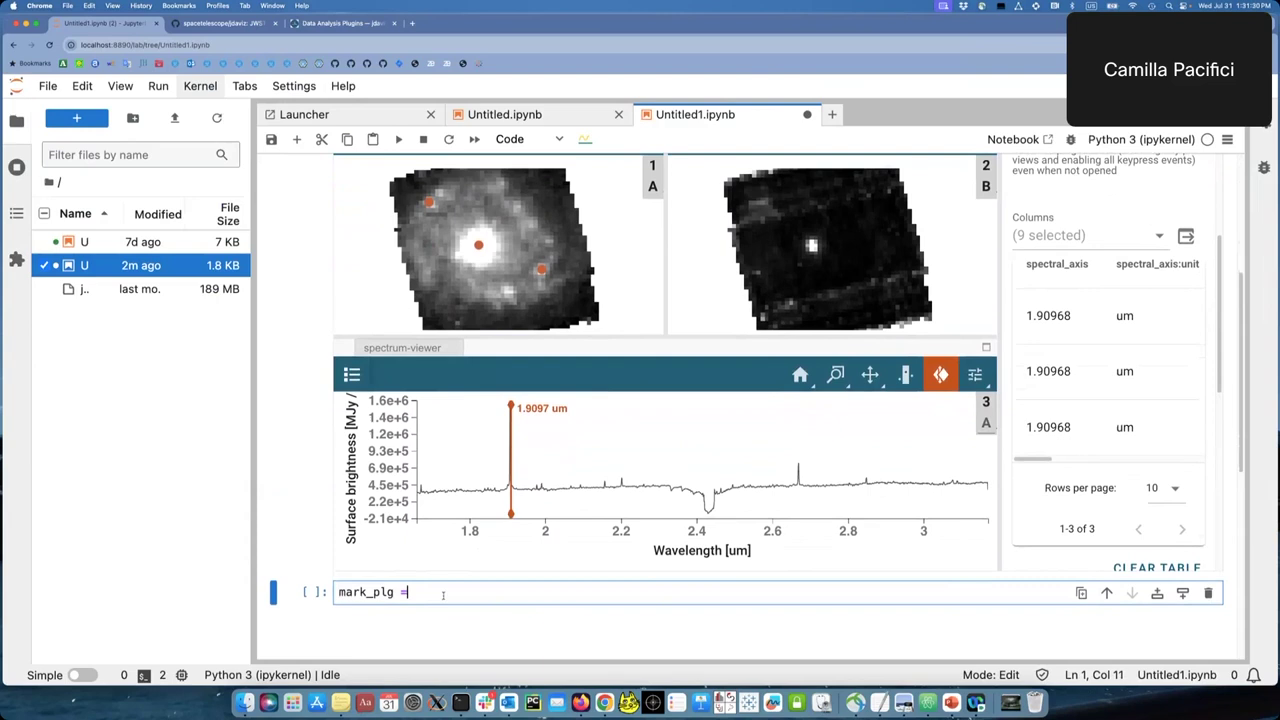
type("cube")
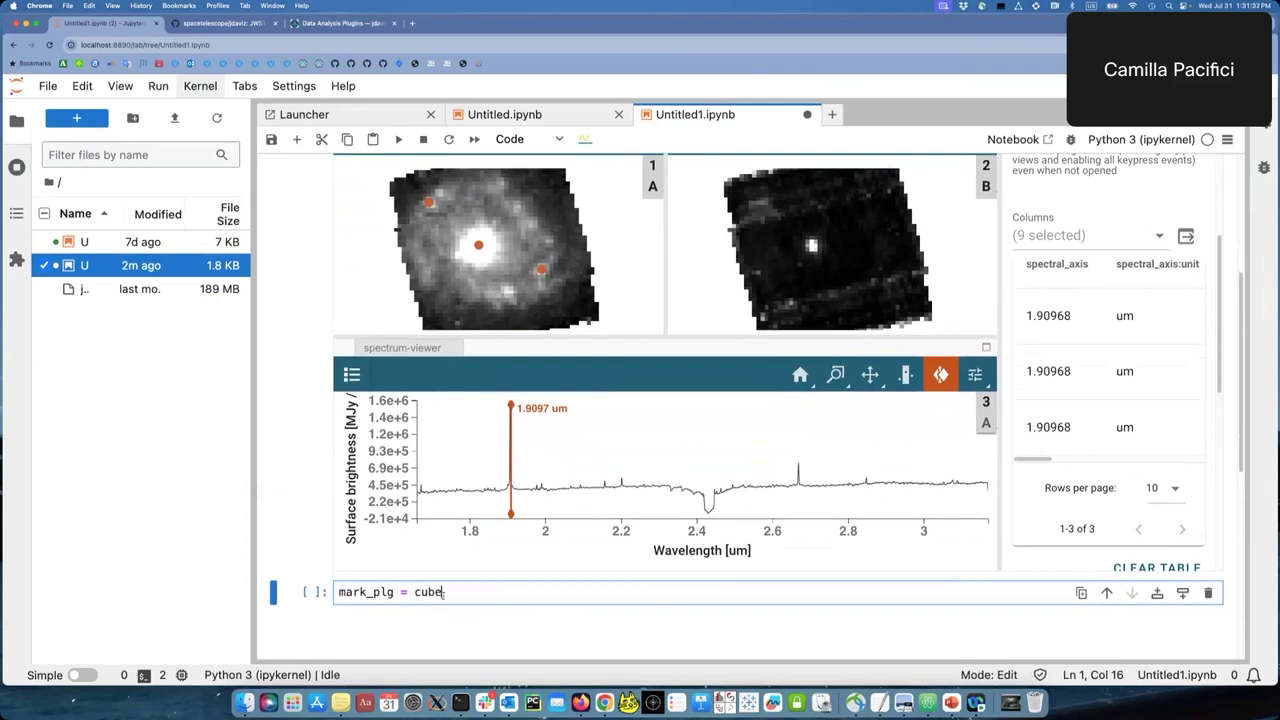
type("viz.plu")
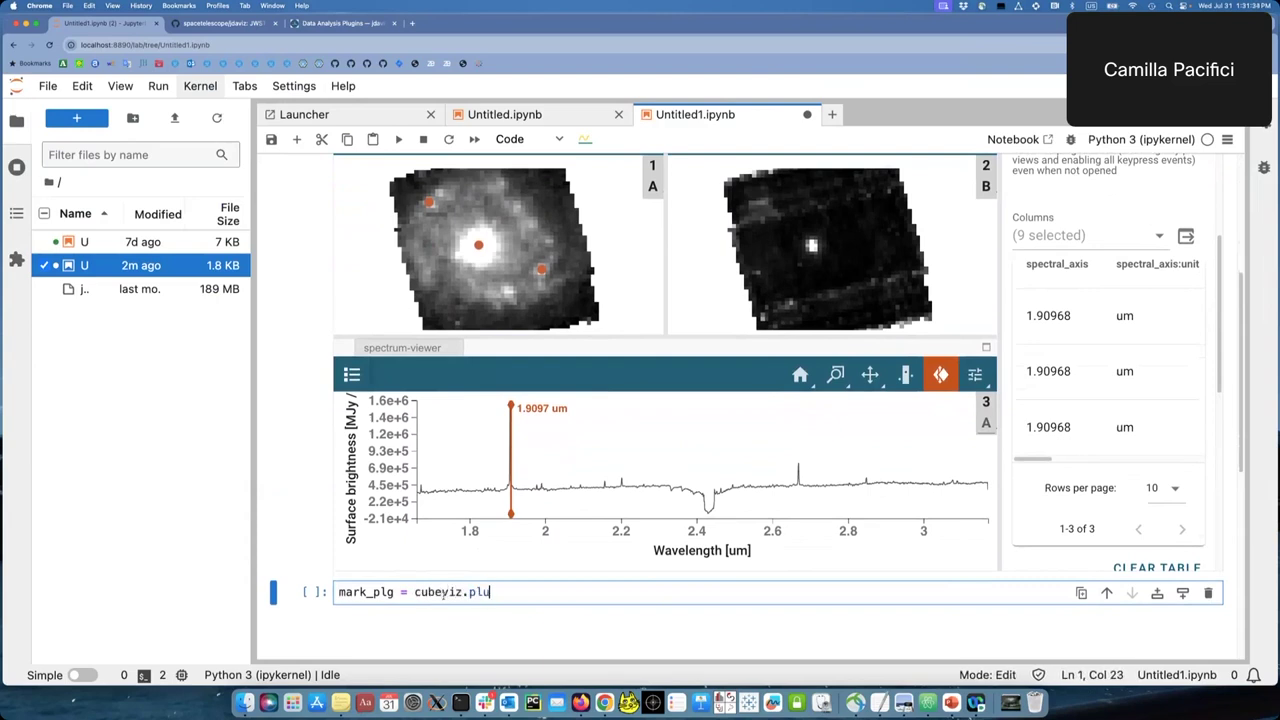
type("gins['Markers']")
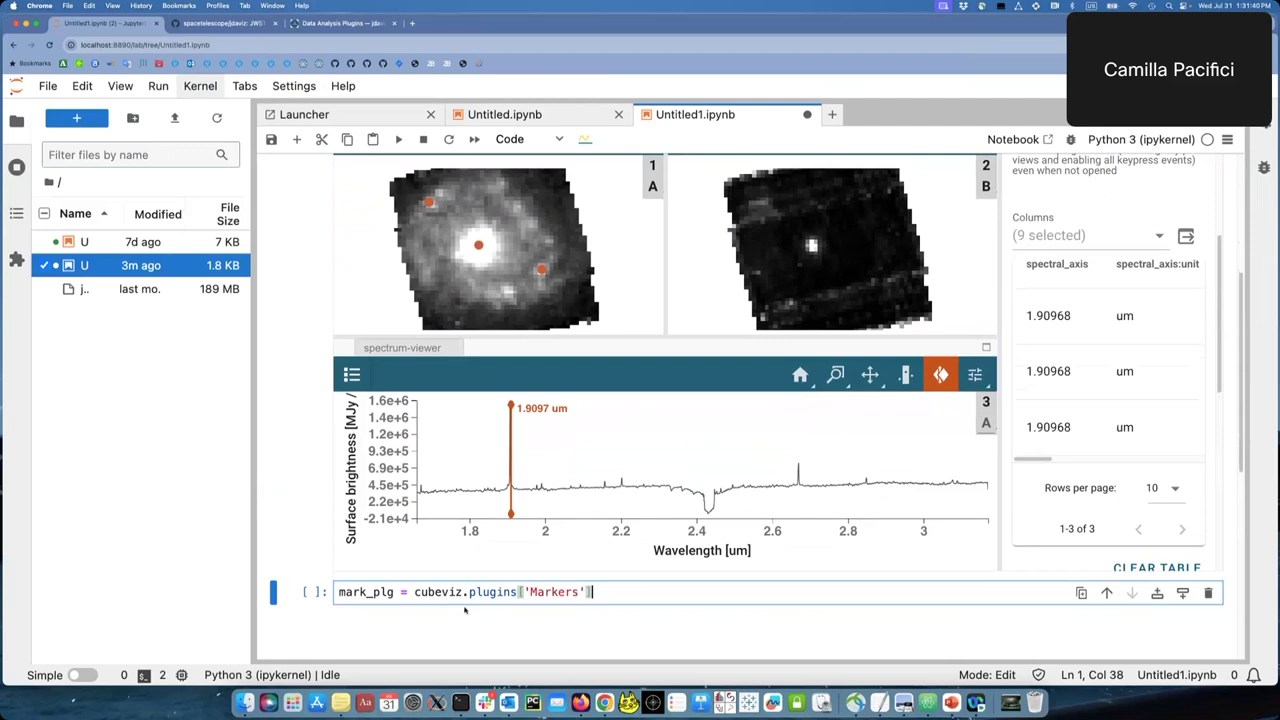
scroll(464, 610, "down", 5)
scroll(491, 531, "up", 2)
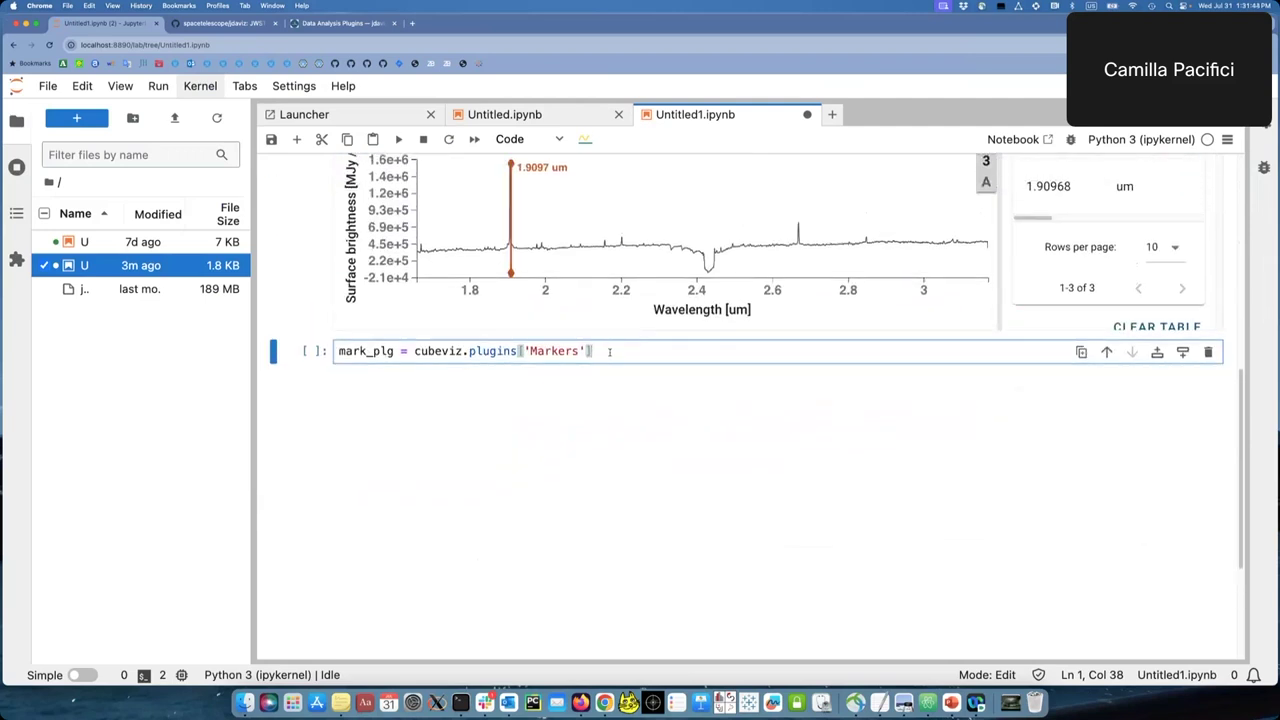
Step: Add table = mark_plg.export_table() and a 'table' line, then run to show the three-row QTable
key("Return")
type("mark_")
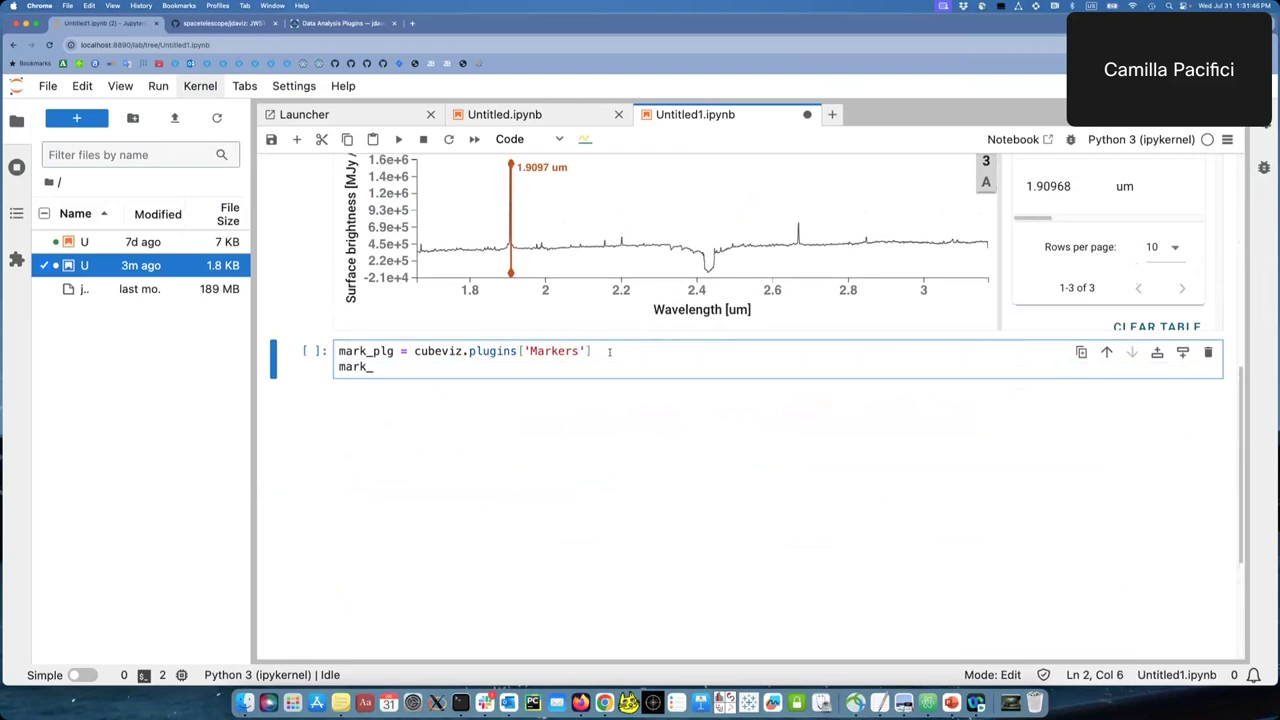
type("plg.")
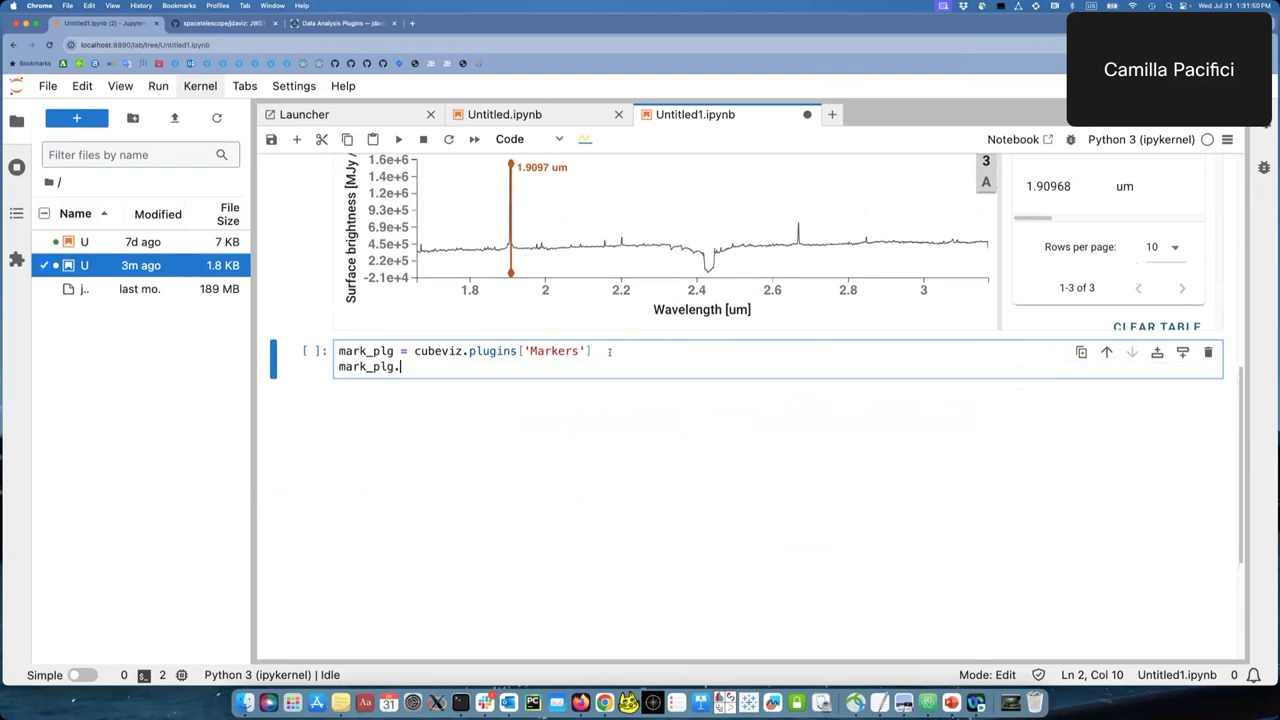
key("Tab")
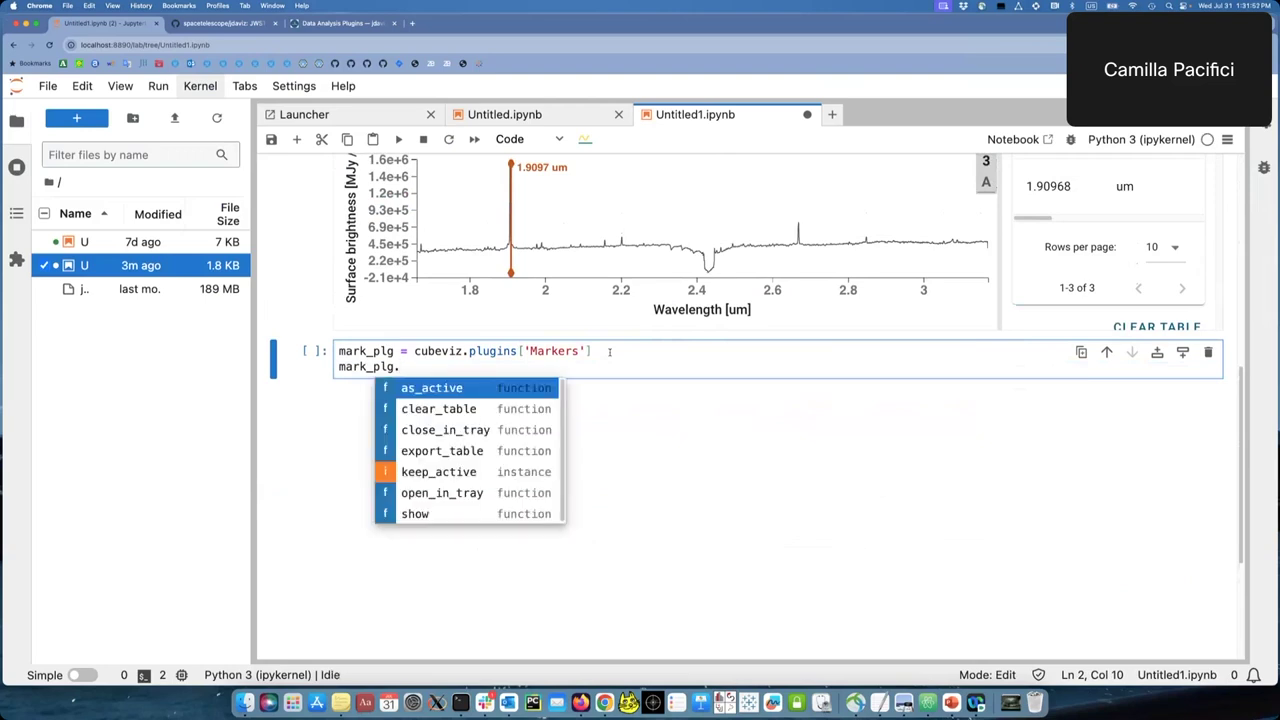
left_click(440, 452)
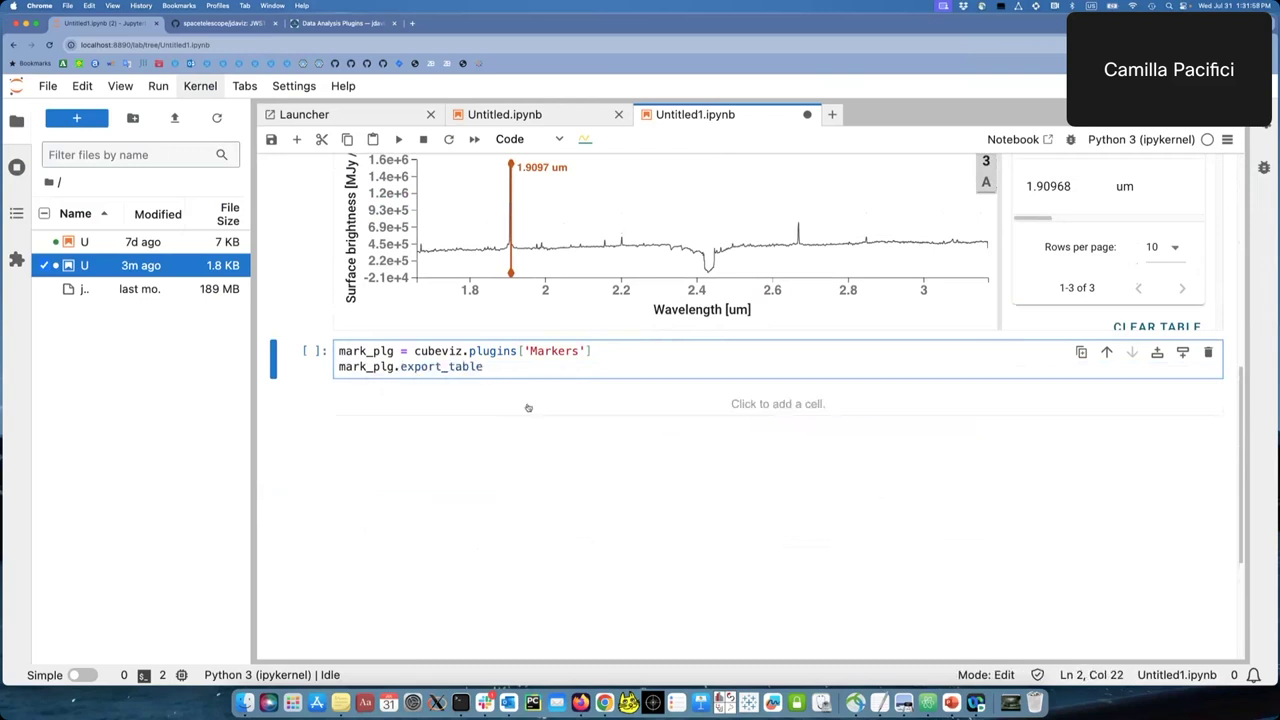
type("()")
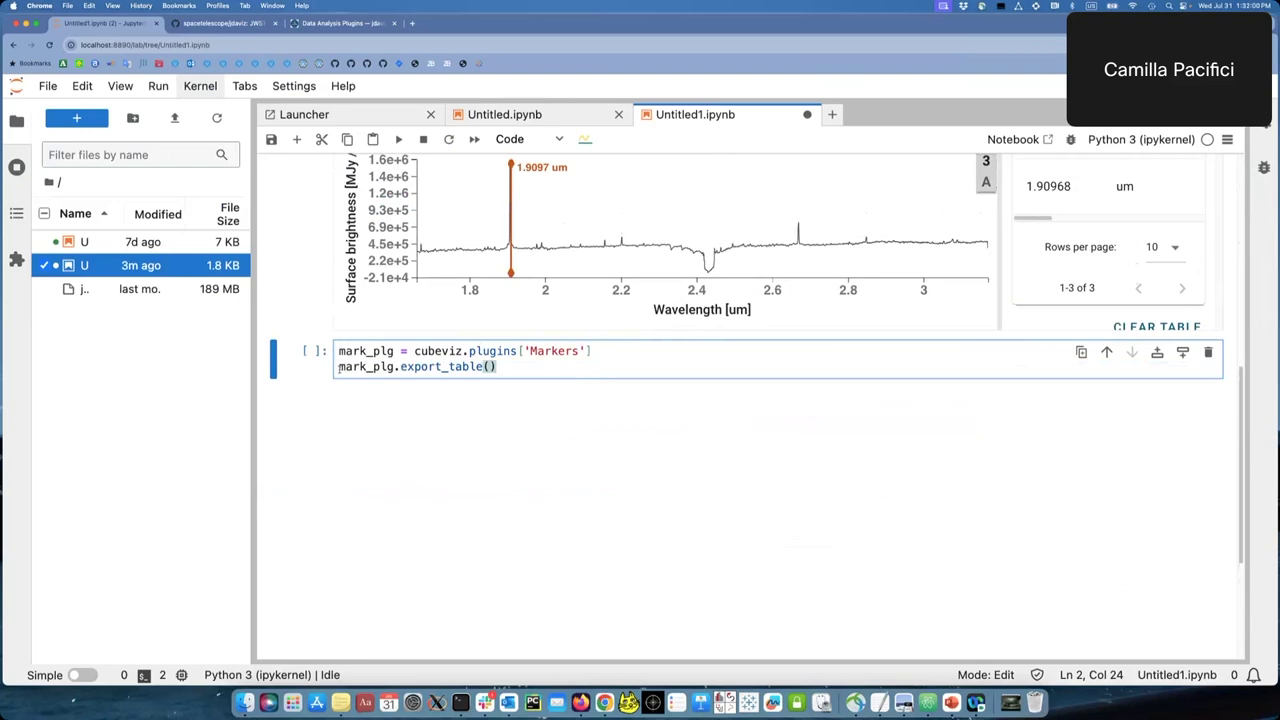
left_click(339, 367)
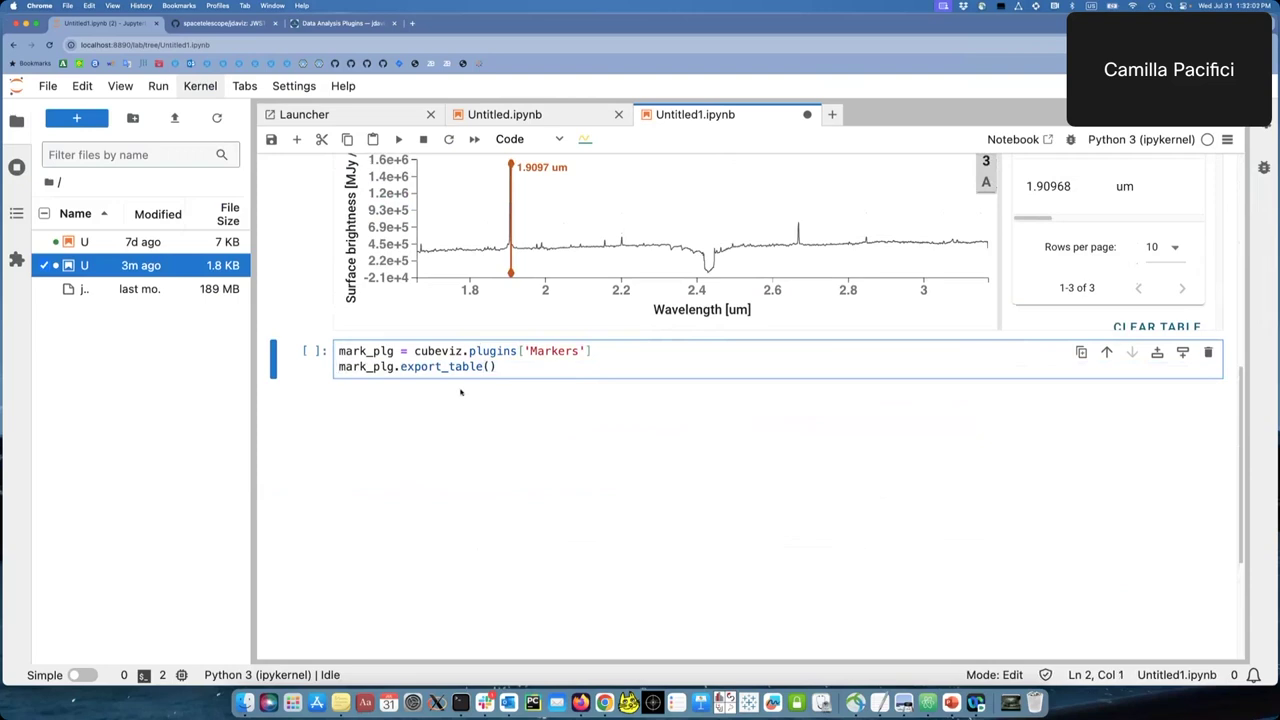
type("table =")
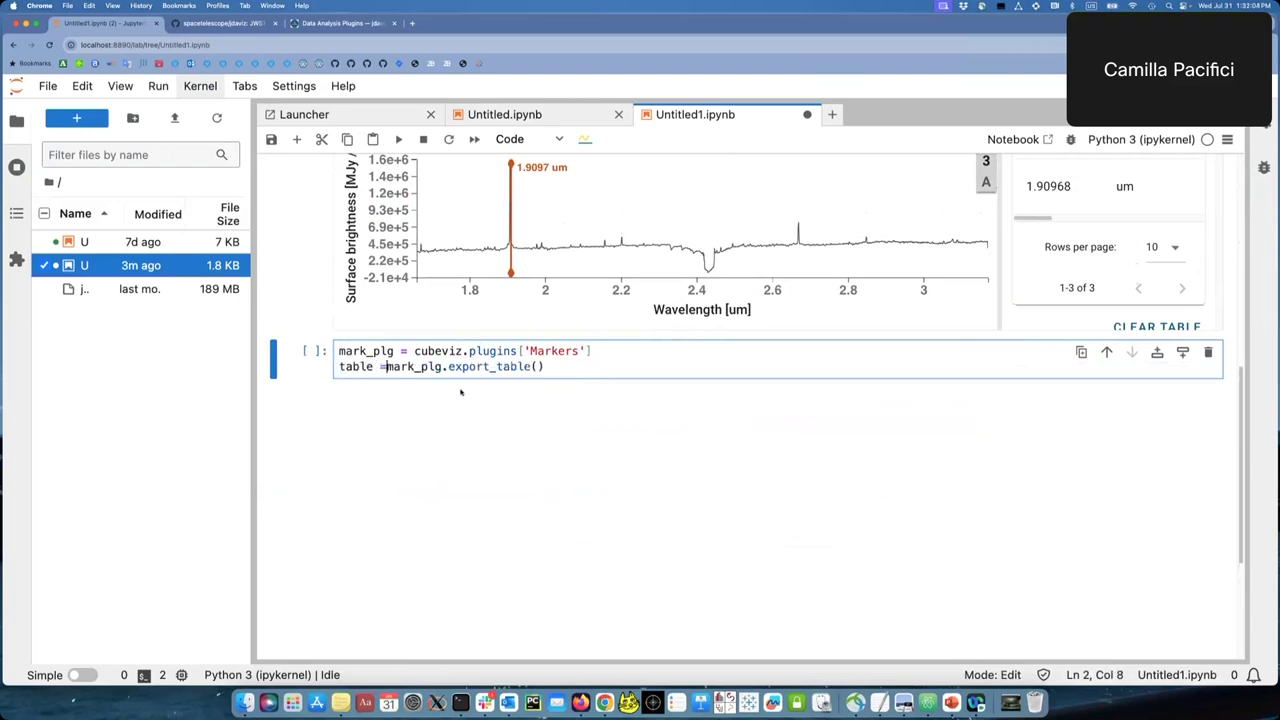
left_click(572, 368)
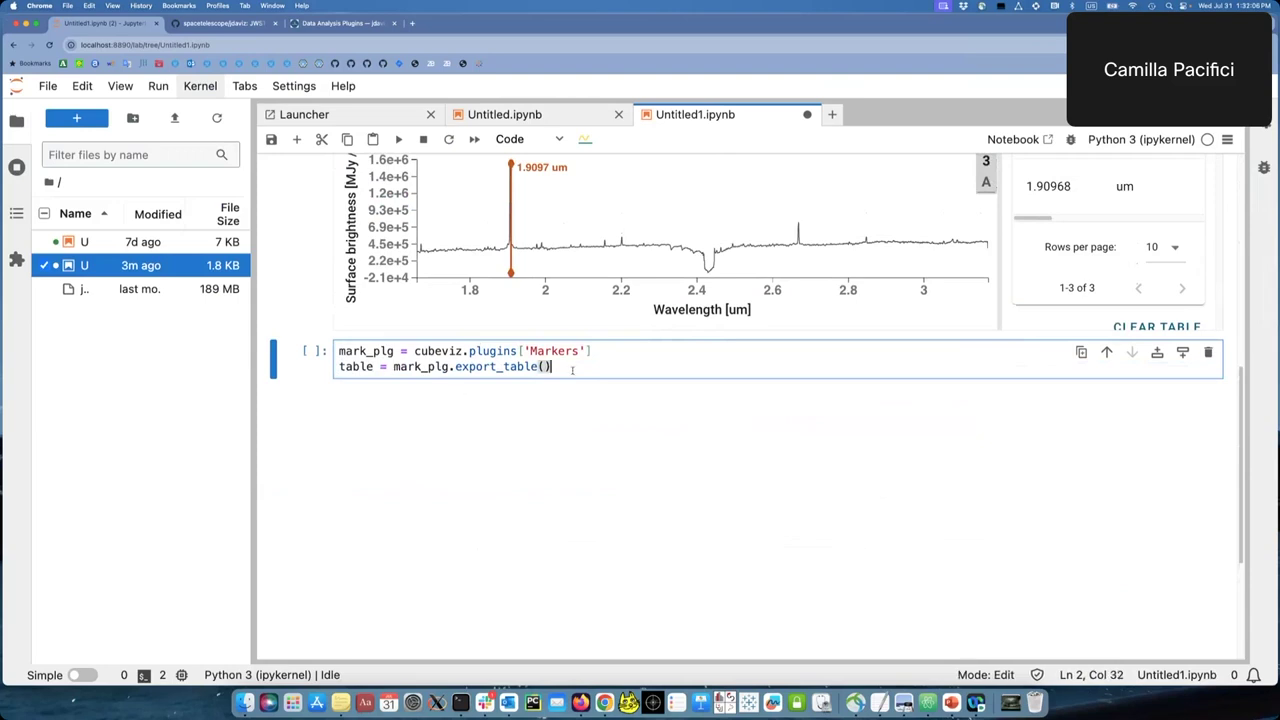
key("Return")
type("table")
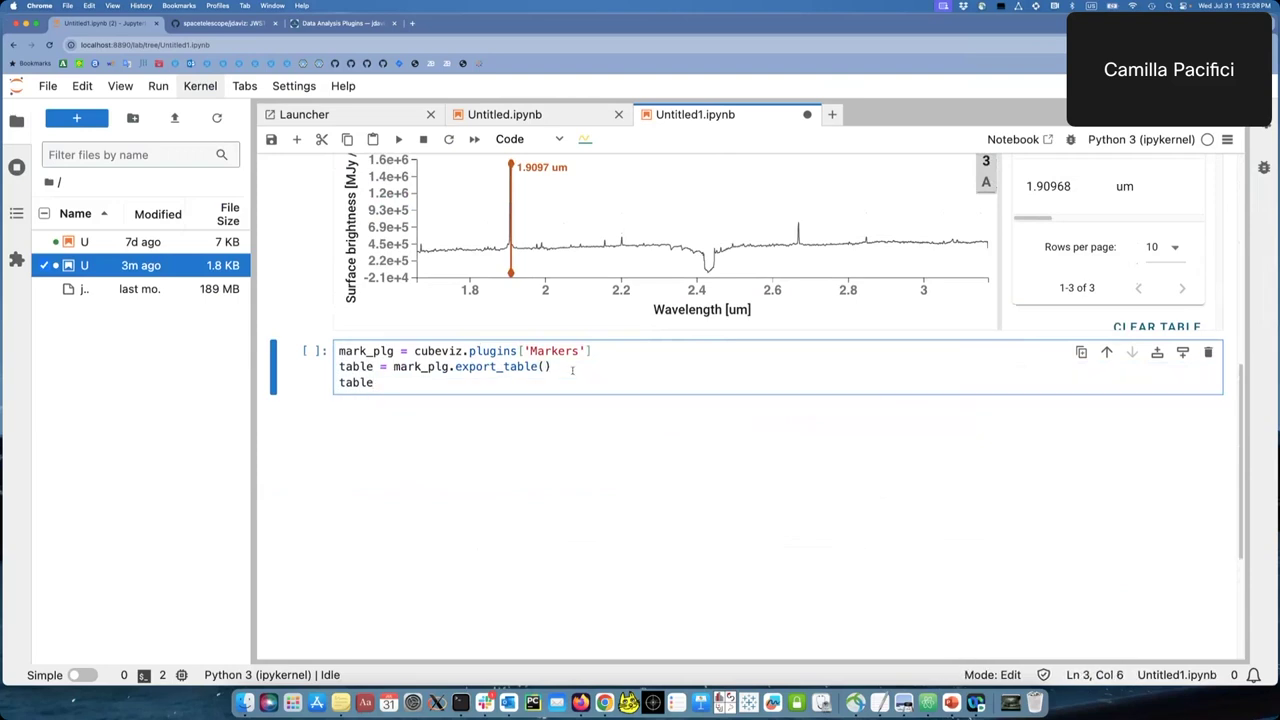
key("shift+Return")
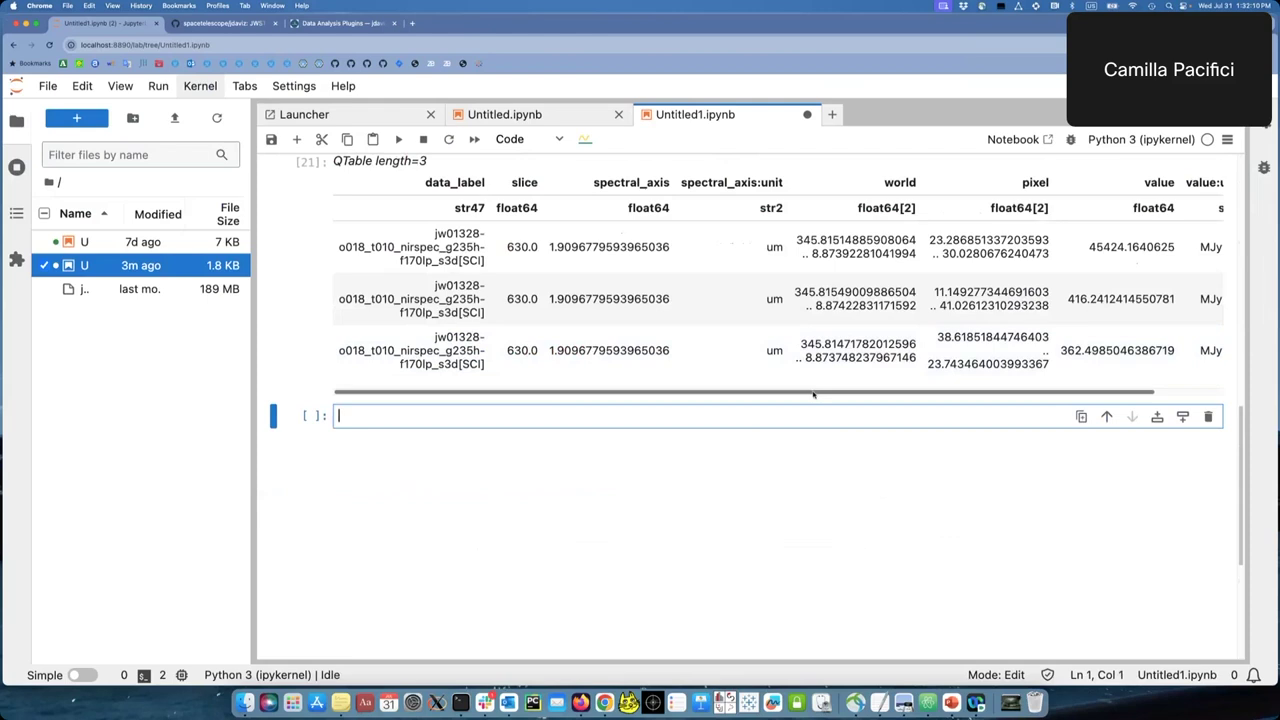
scroll(597, 368, "up", 3)
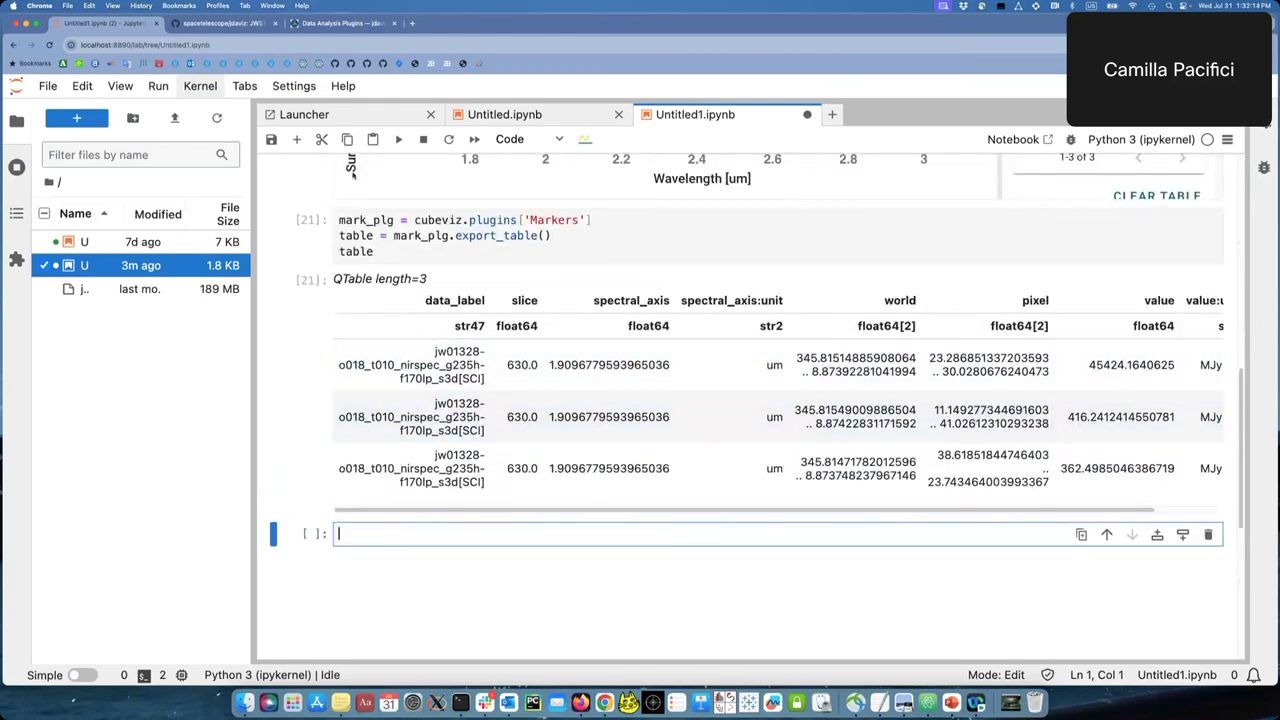
scroll(385, 249, "down", 1)
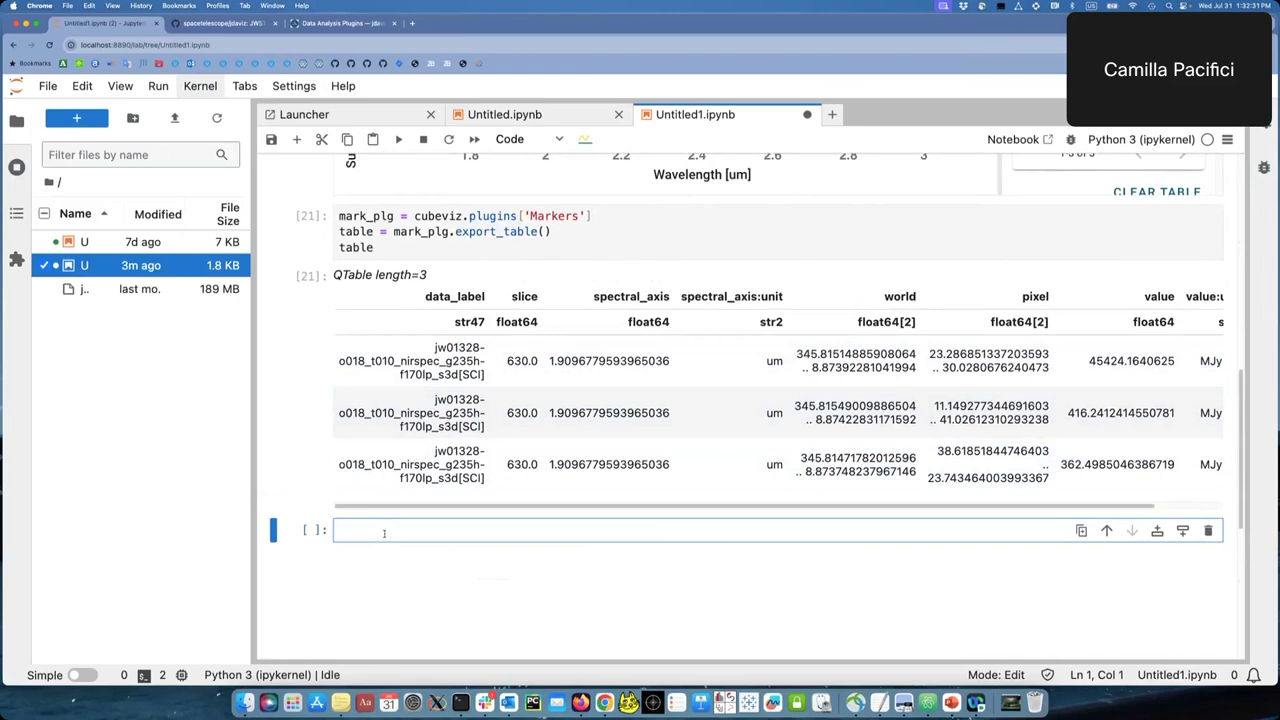
Step: Unpack table['world'] into ra and dec with np.transpose and display the ra values
type("ra, ")
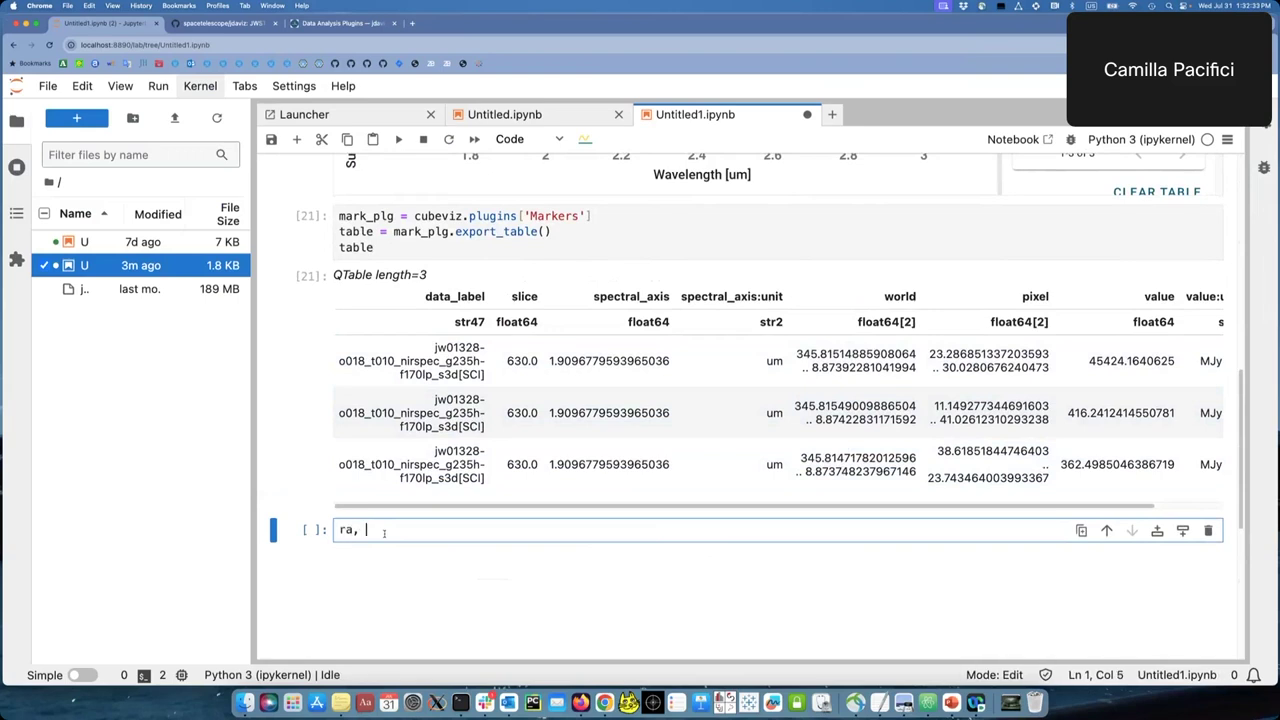
type("dec = n")
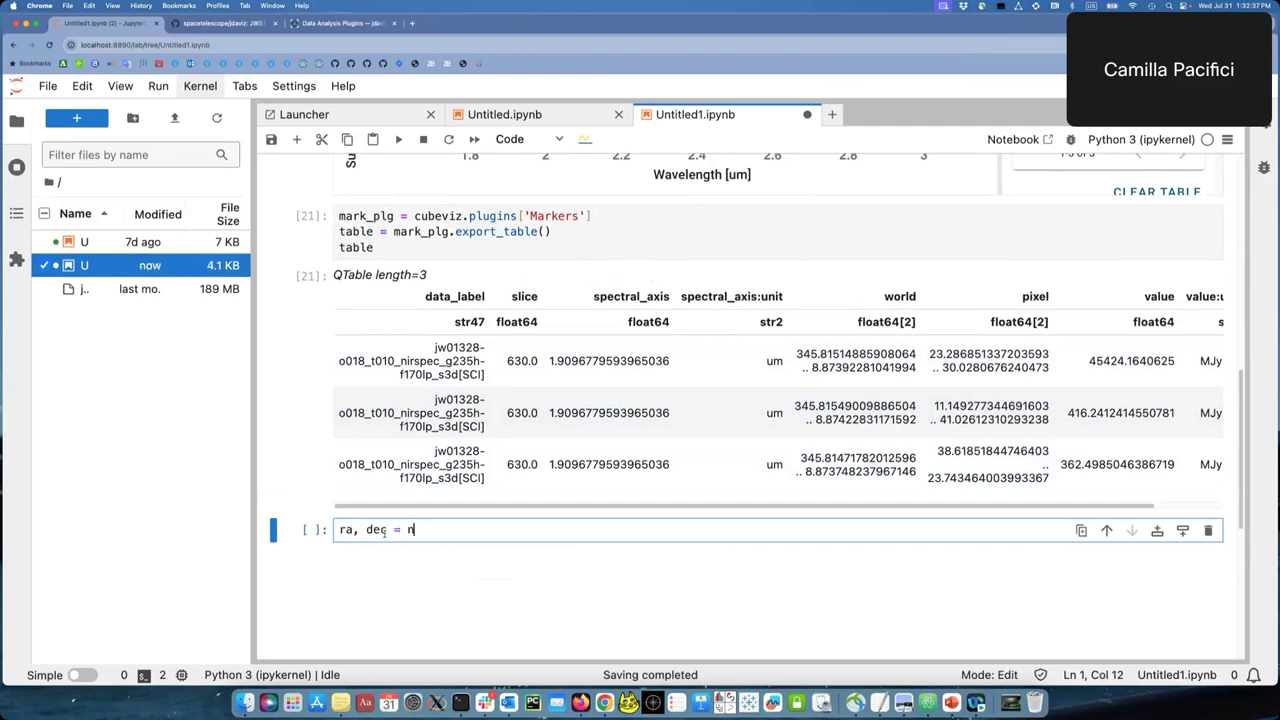
type("p.transpose")
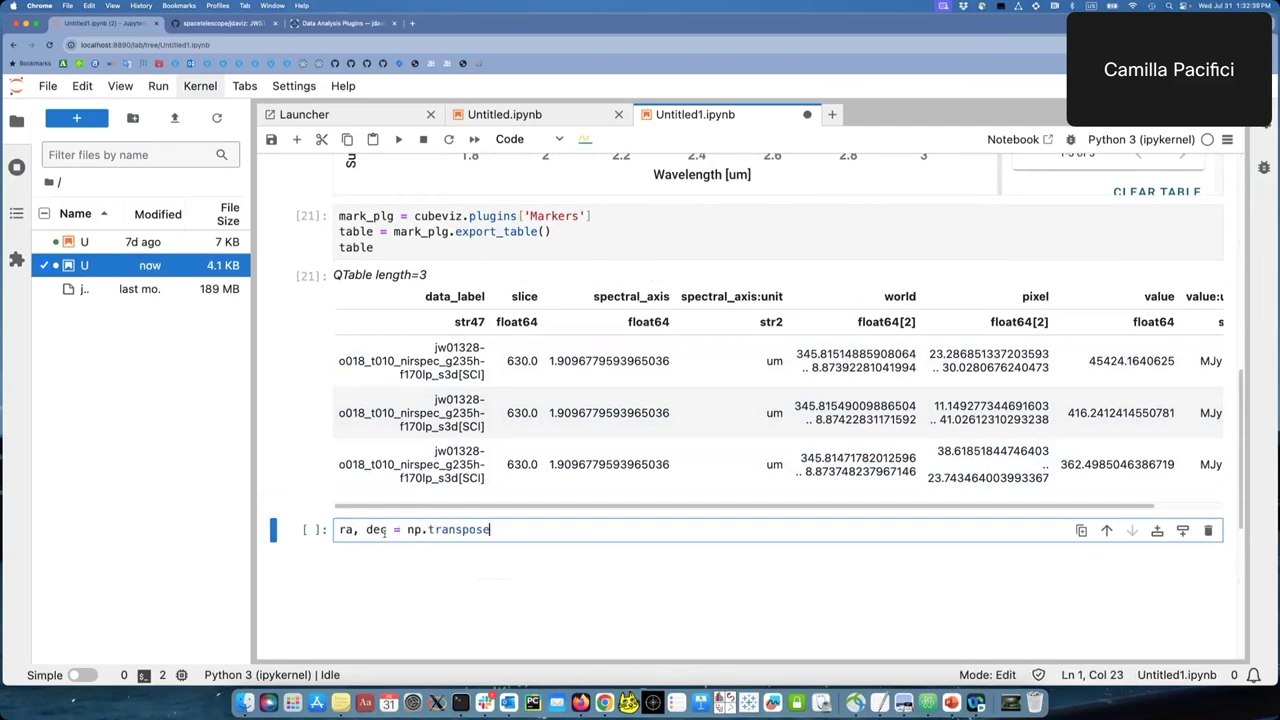
type("(table[")
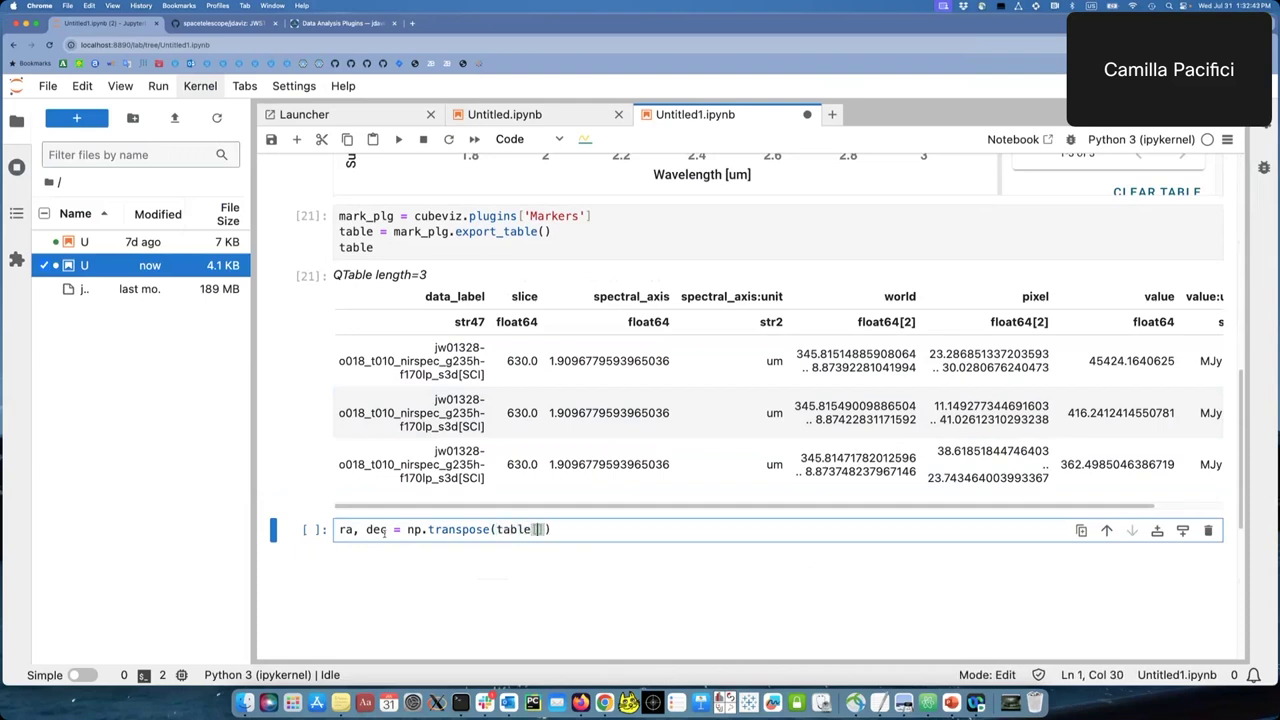
type("'world'])")
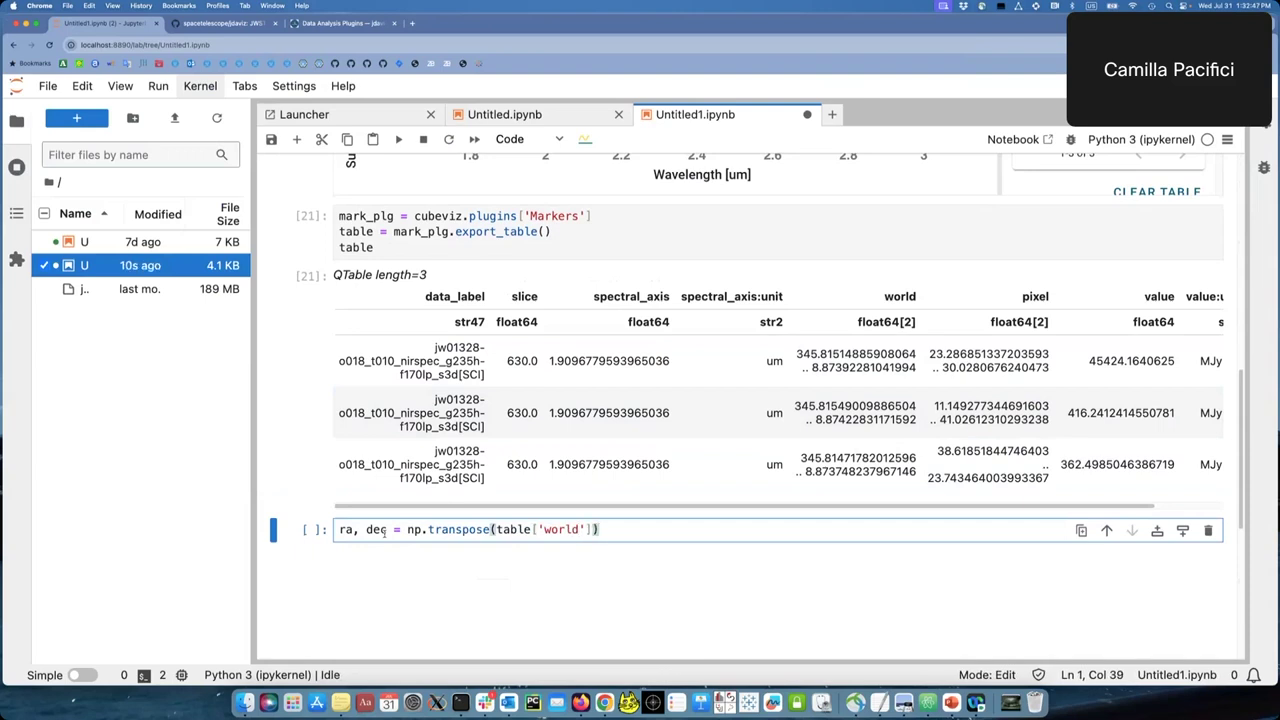
key("Return")
type("ra")
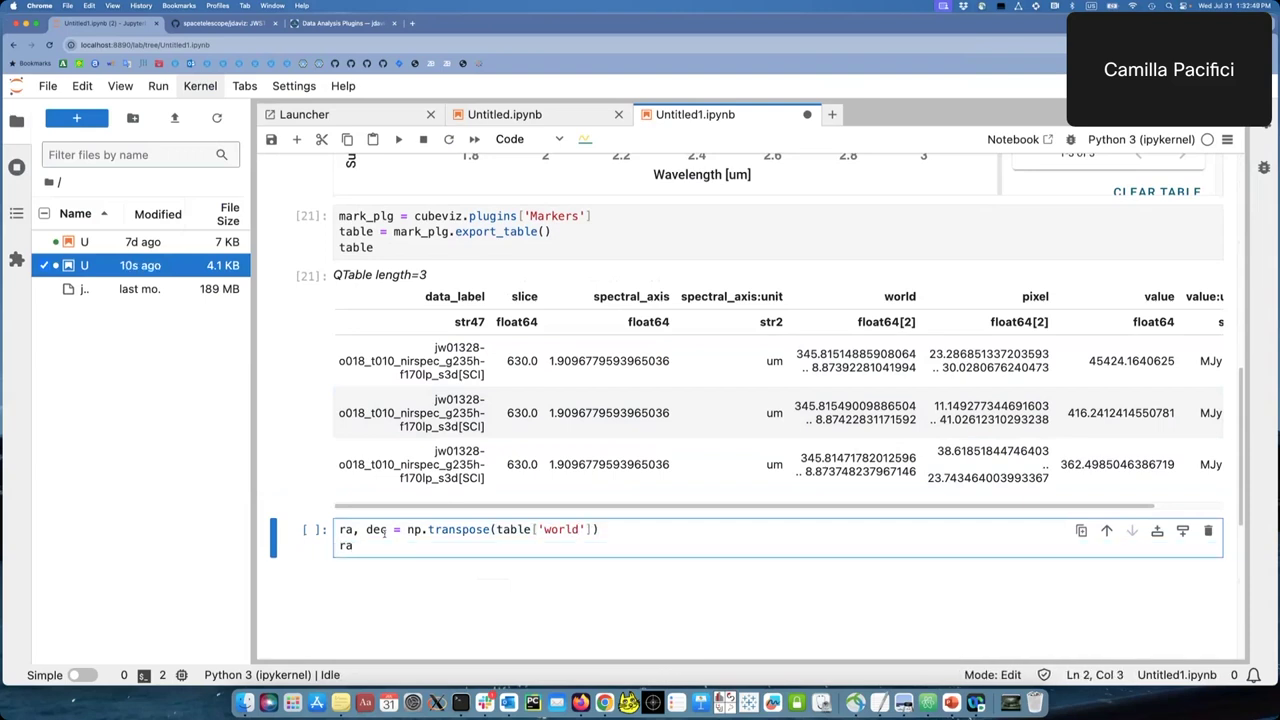
key("shift+Return")
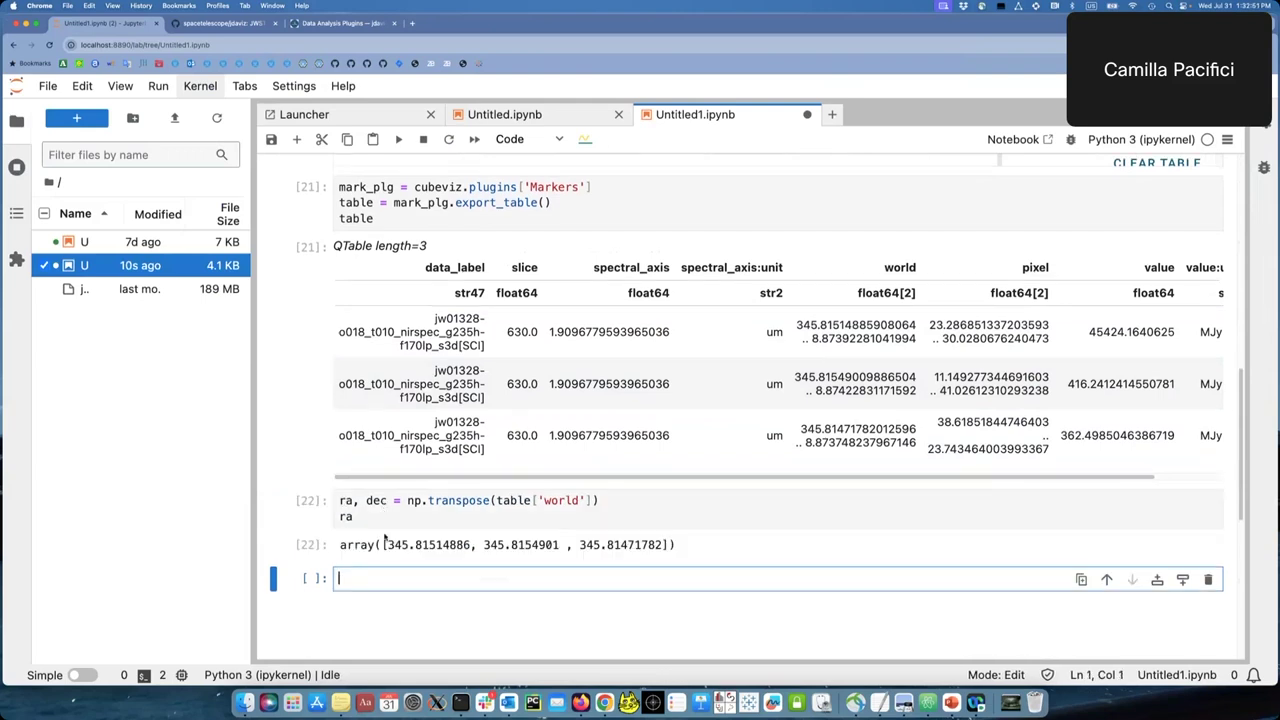
scroll(468, 545, "down", 1)
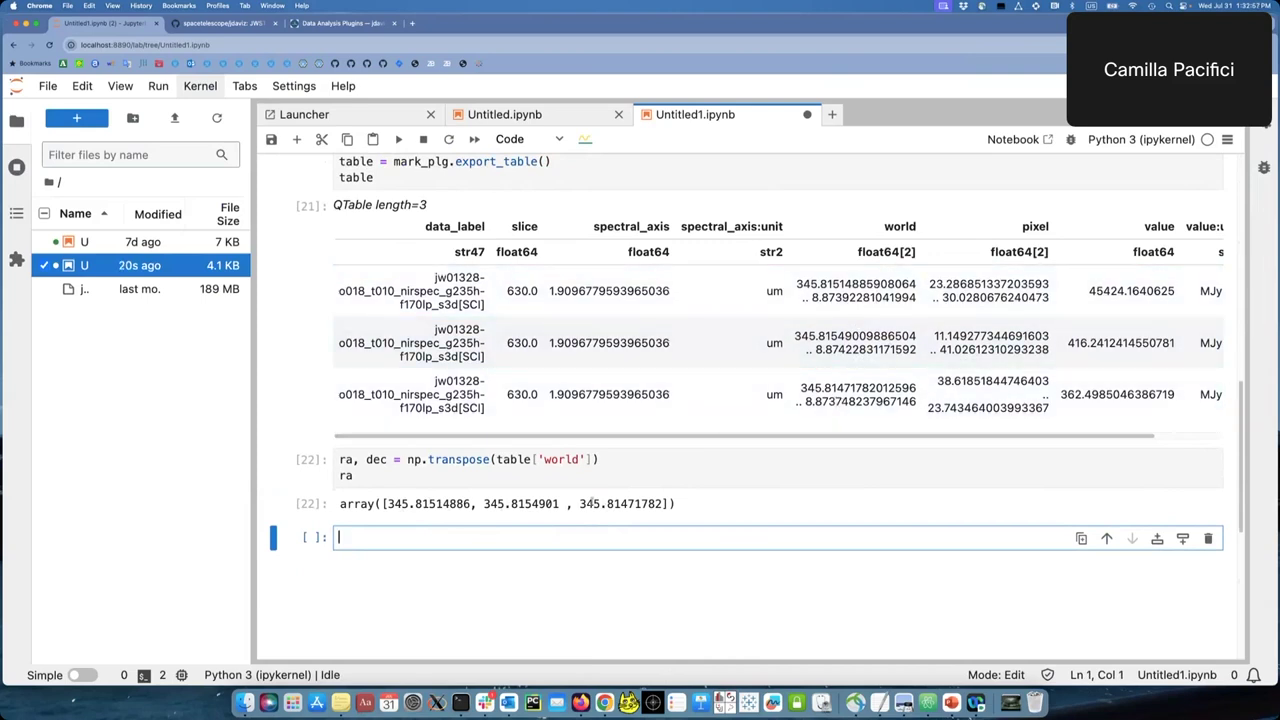
Step: Show the dec values (about 8.874) instead, then delete the temporary dec display line
left_click(380, 481)
key("BackSpace")
key("BackSpace")
type("dec")
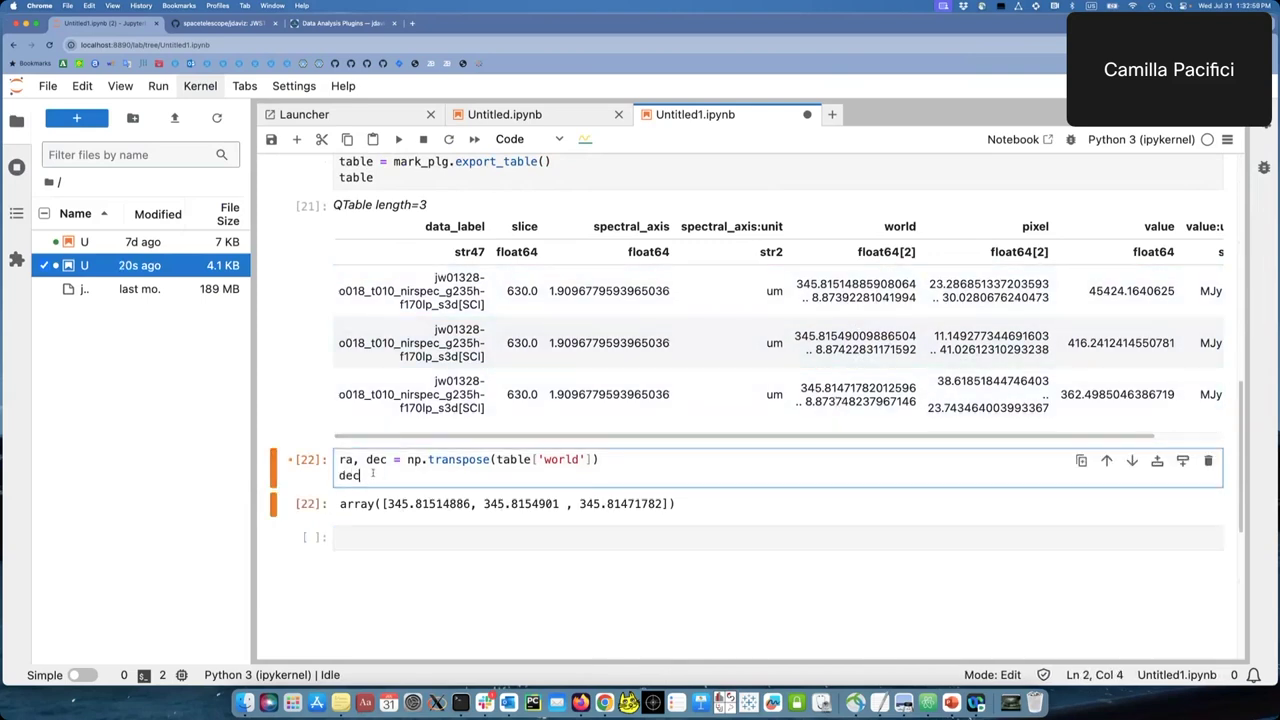
key("shift+Return")
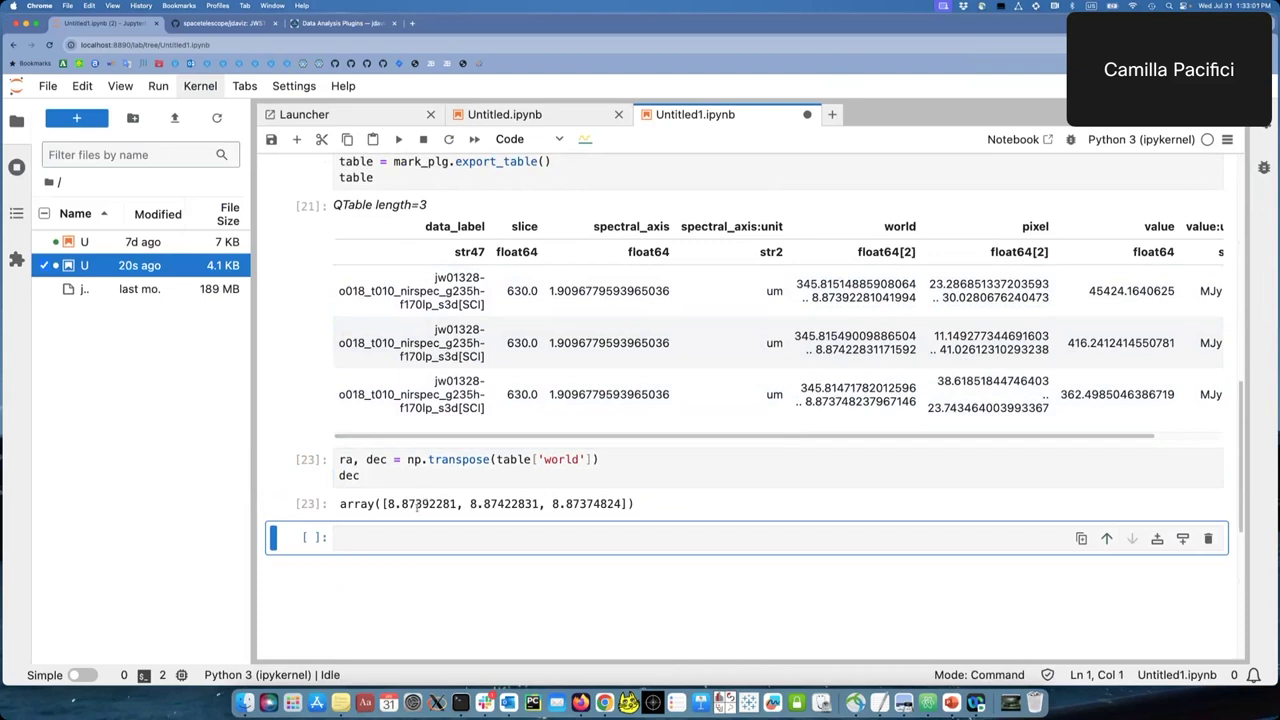
left_click(373, 481)
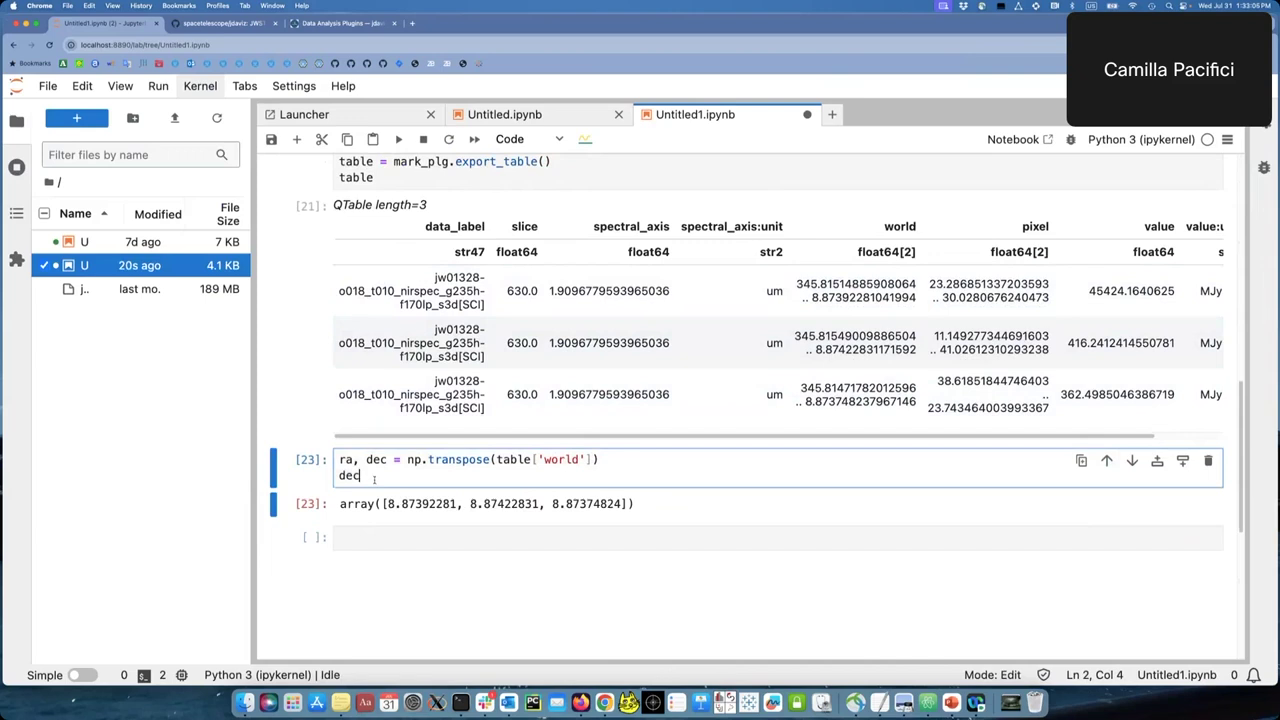
key("BackSpace")
key("BackSpace")
key("BackSpace")
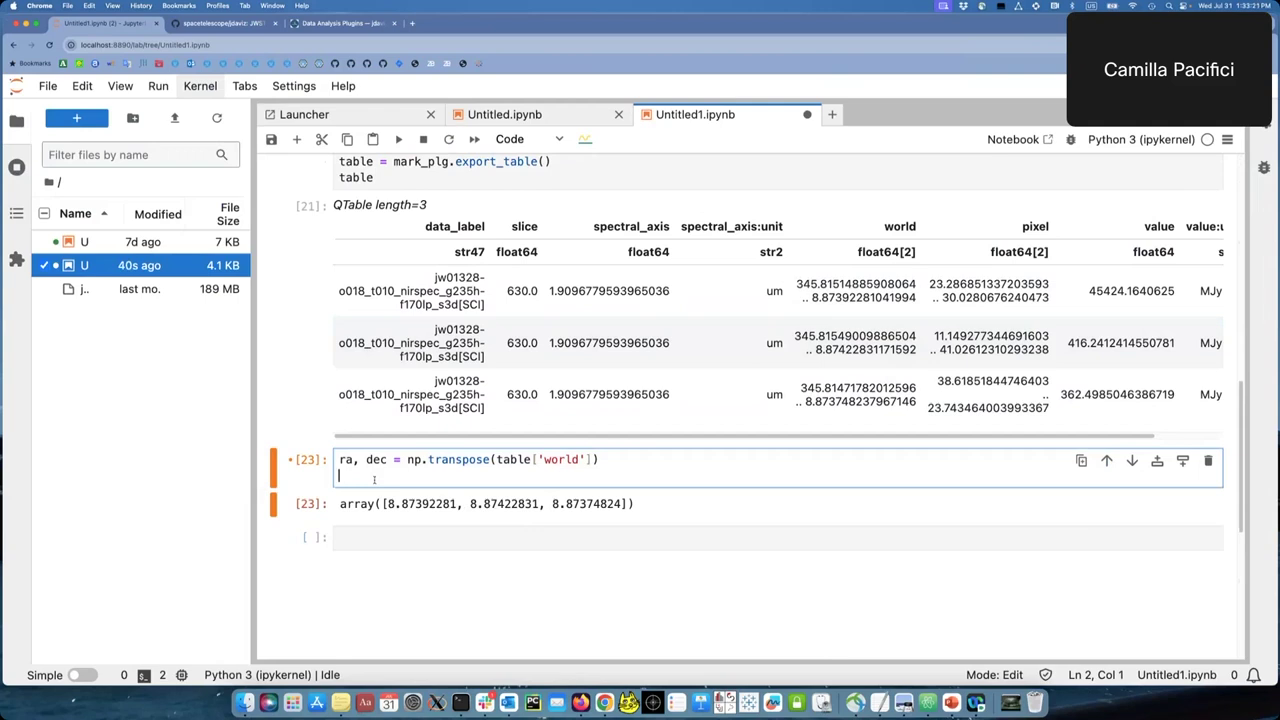
Step: Build coords = SkyCoord(ra=ra, dec=dec, unit=u.deg) and display the three ICRS positions
type("coords")
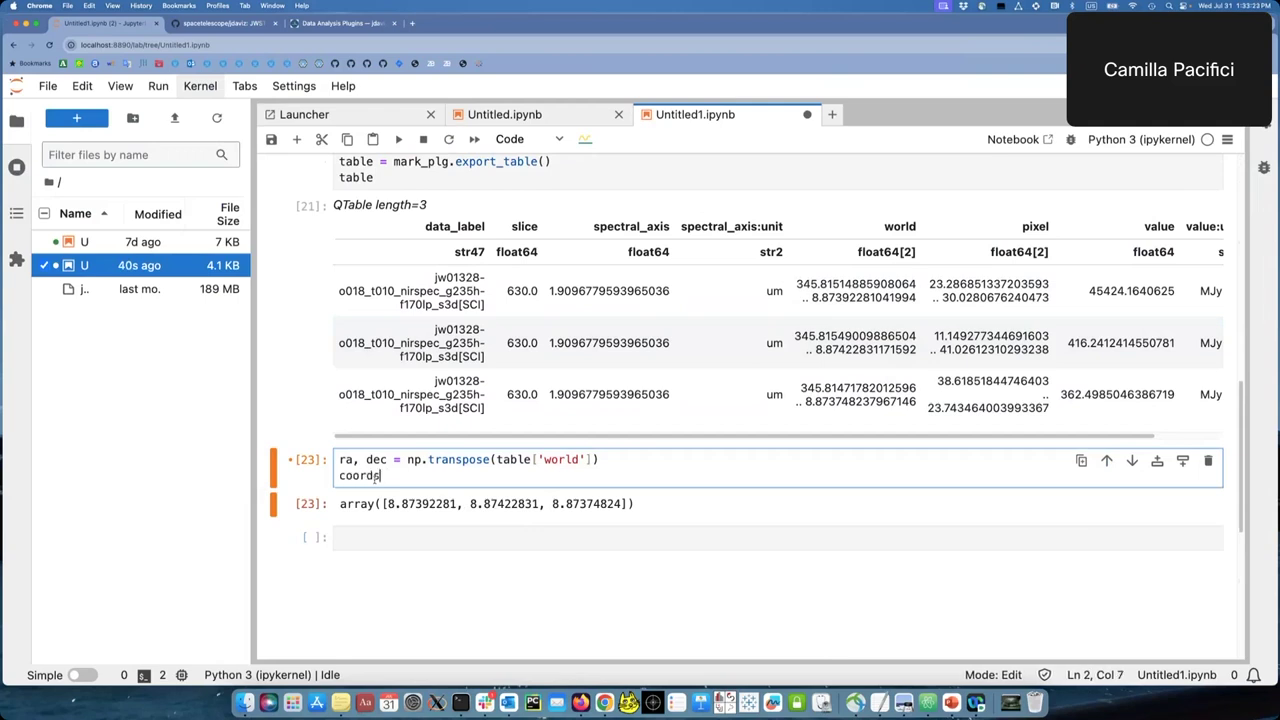
type(" = Sky")
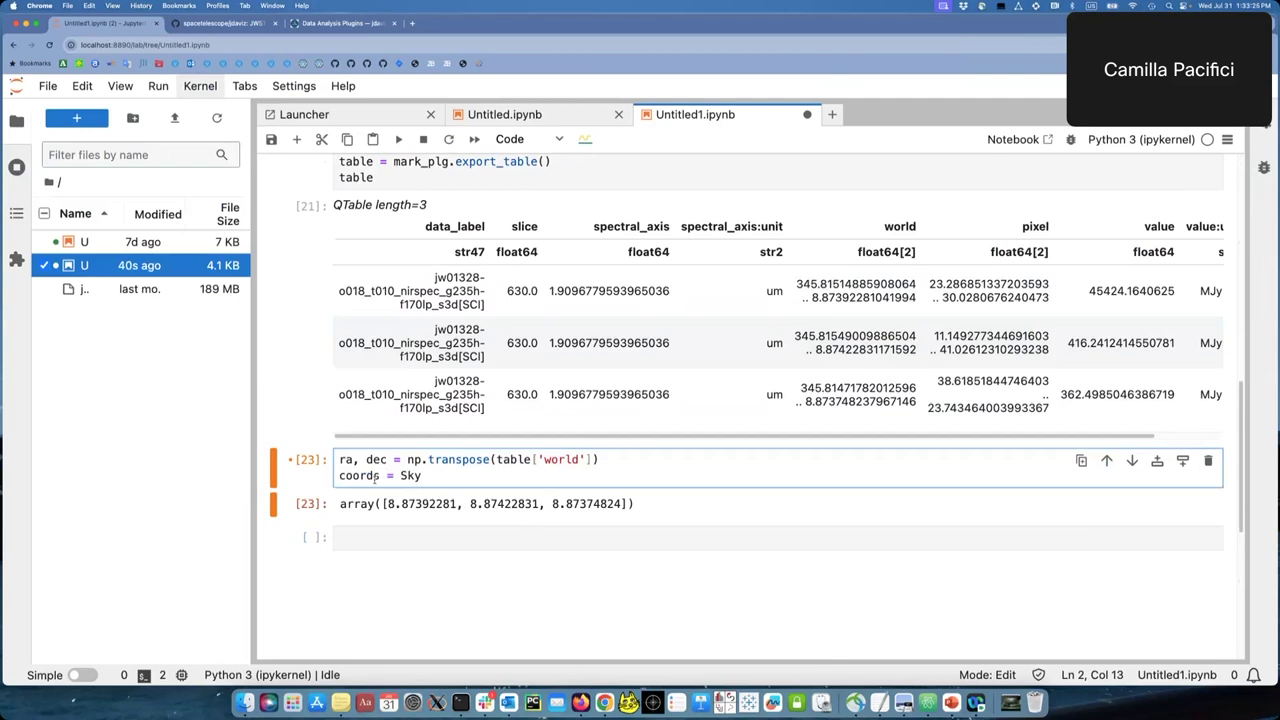
type("Coord(ra=ra")
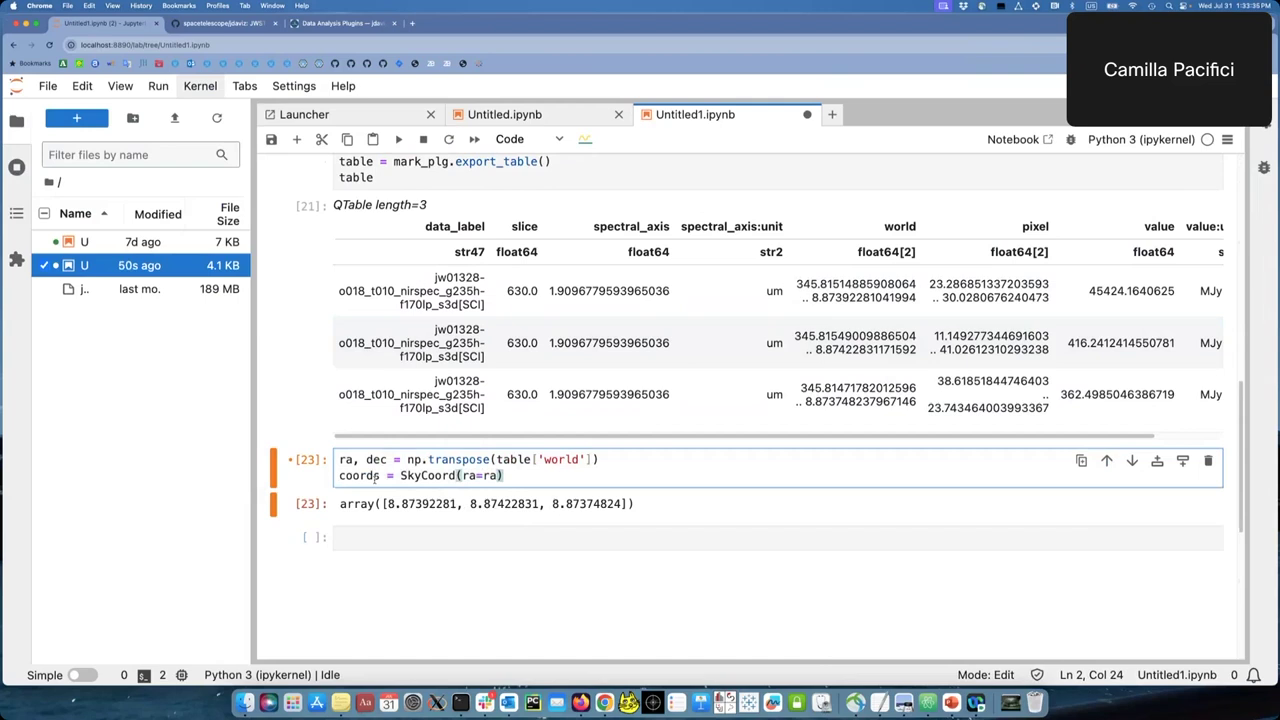
type(", dec=dec")
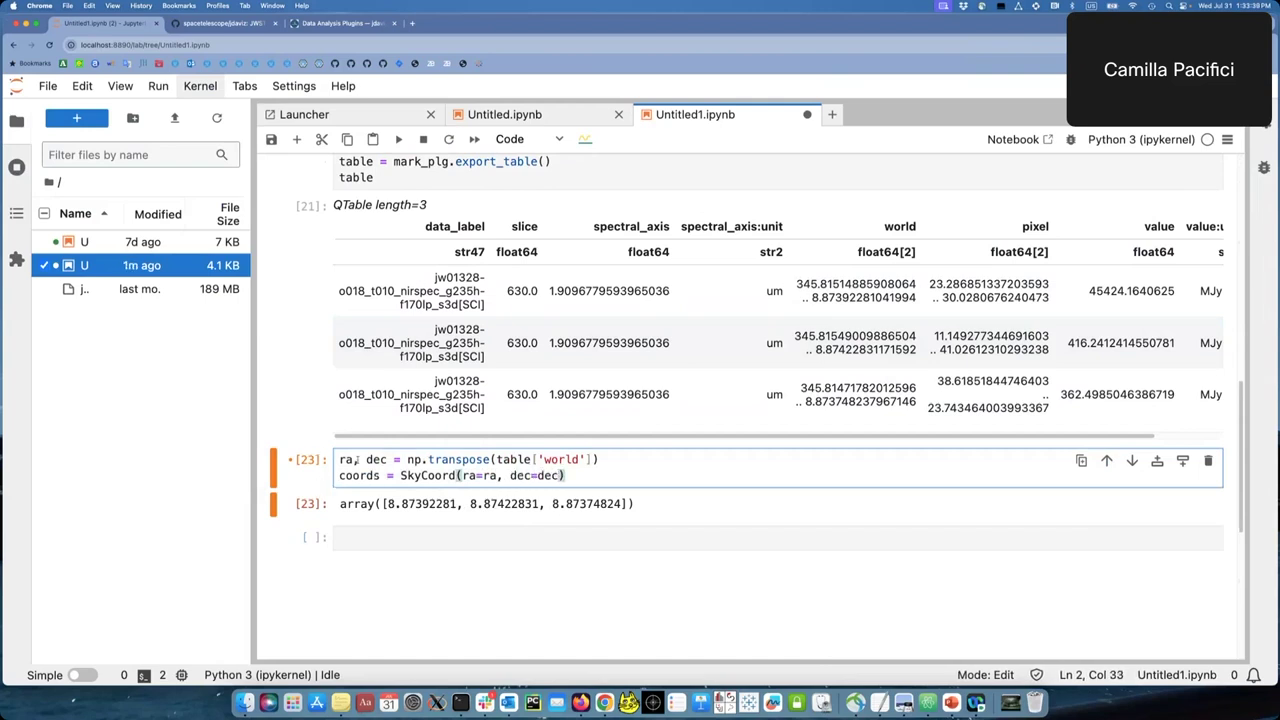
left_click(376, 459)
left_click(353, 459)
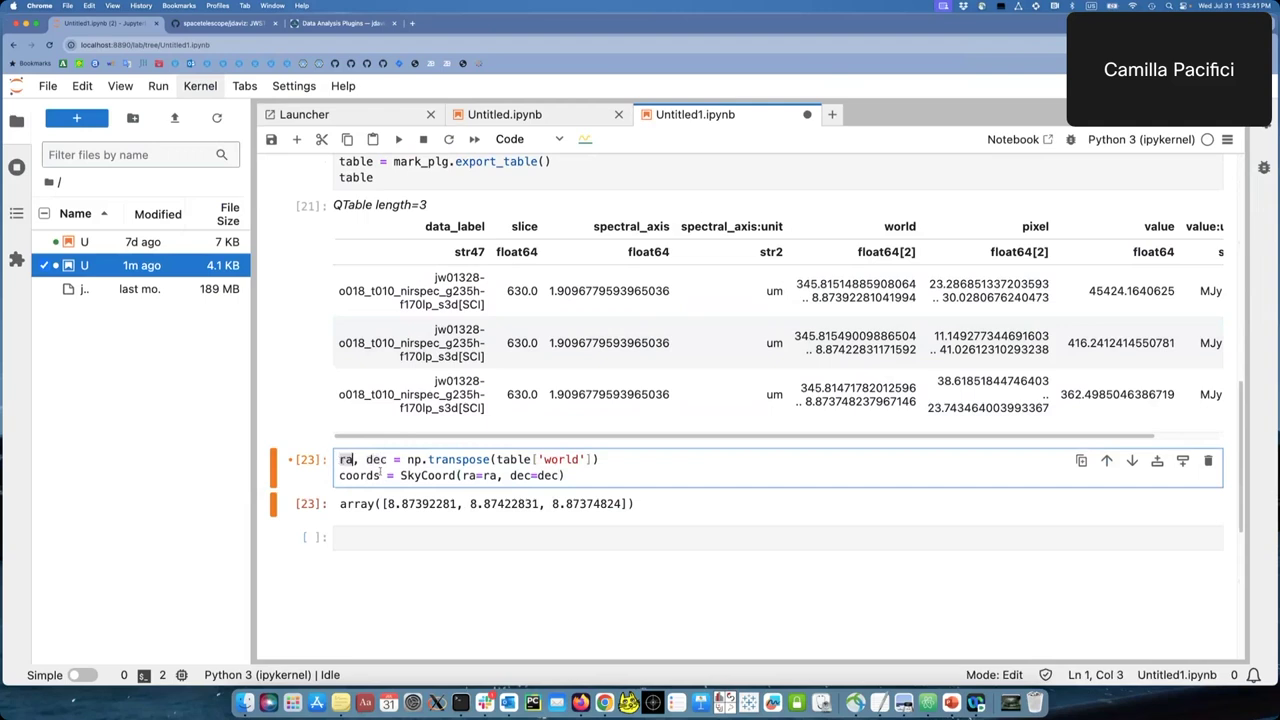
left_click(380, 459)
left_click(387, 459)
left_click(557, 475)
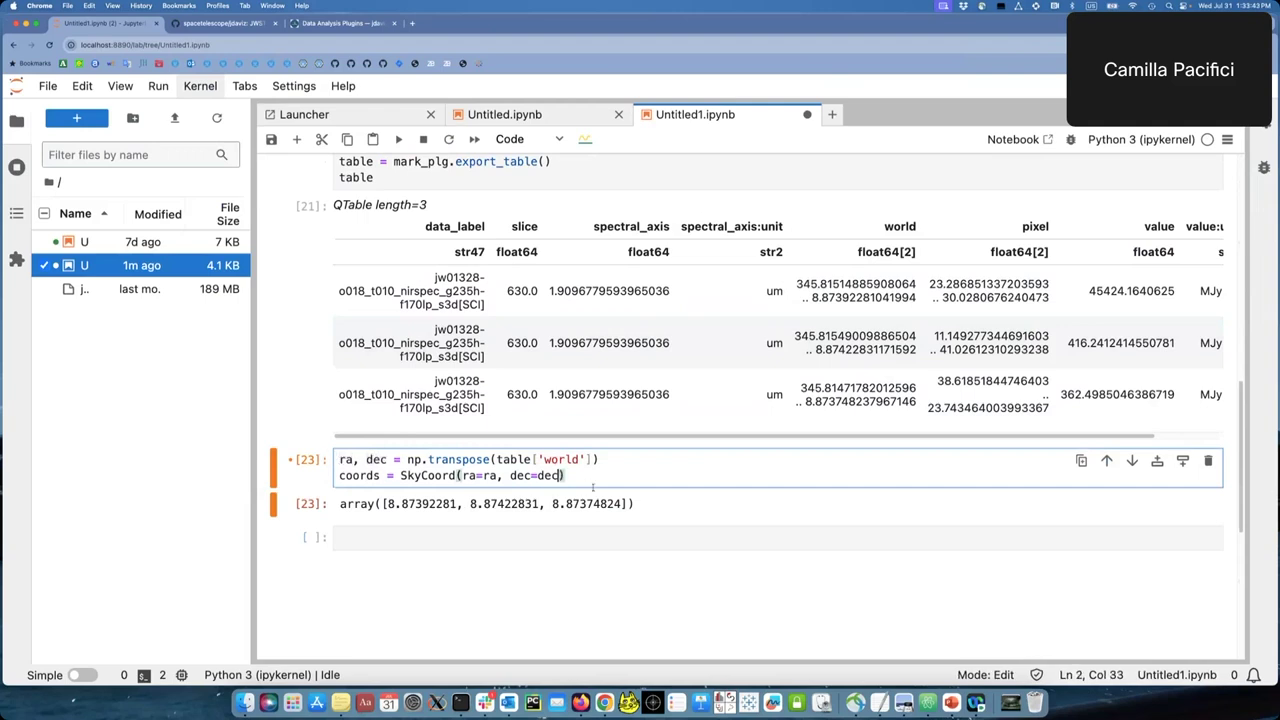
type(", unit=u")
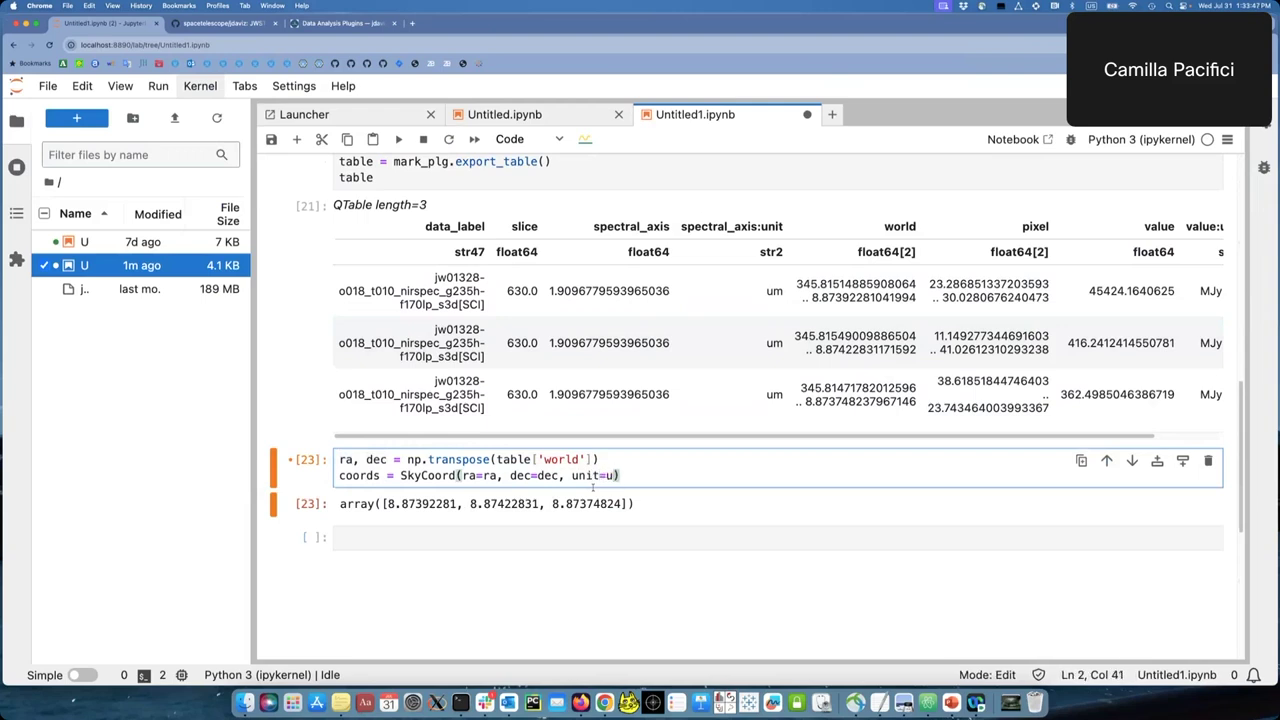
type(".")
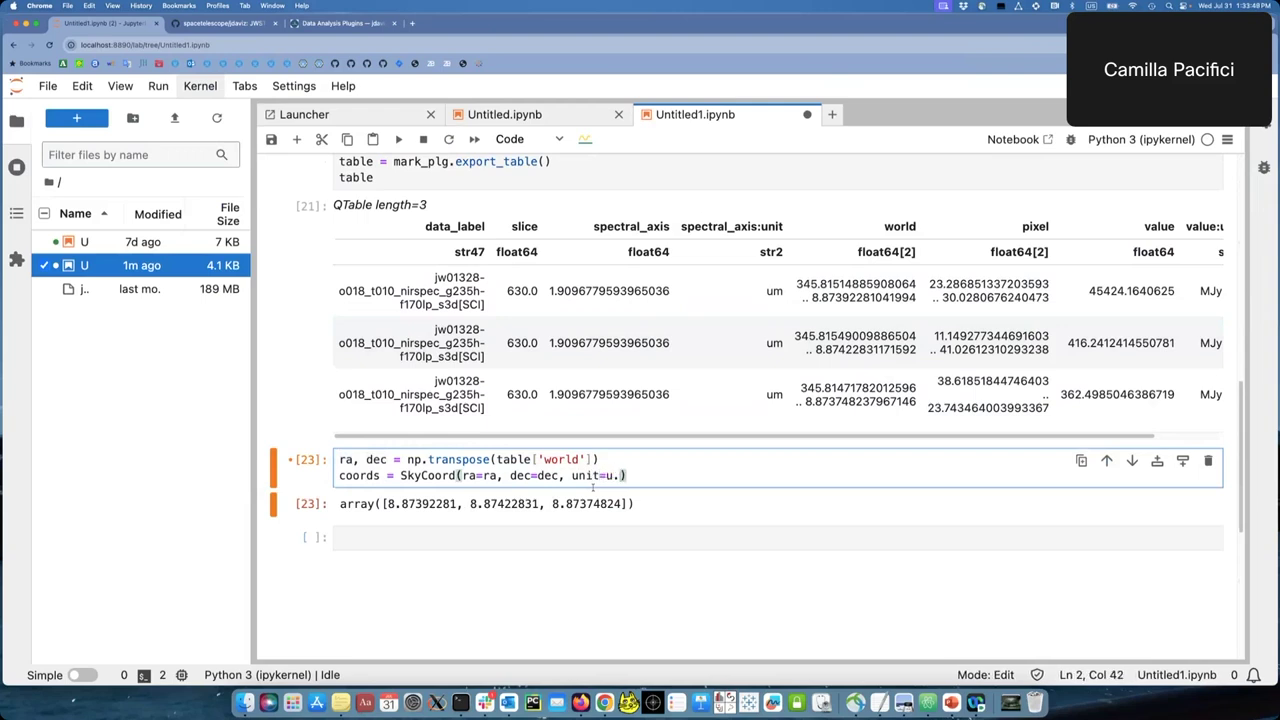
type("deg)")
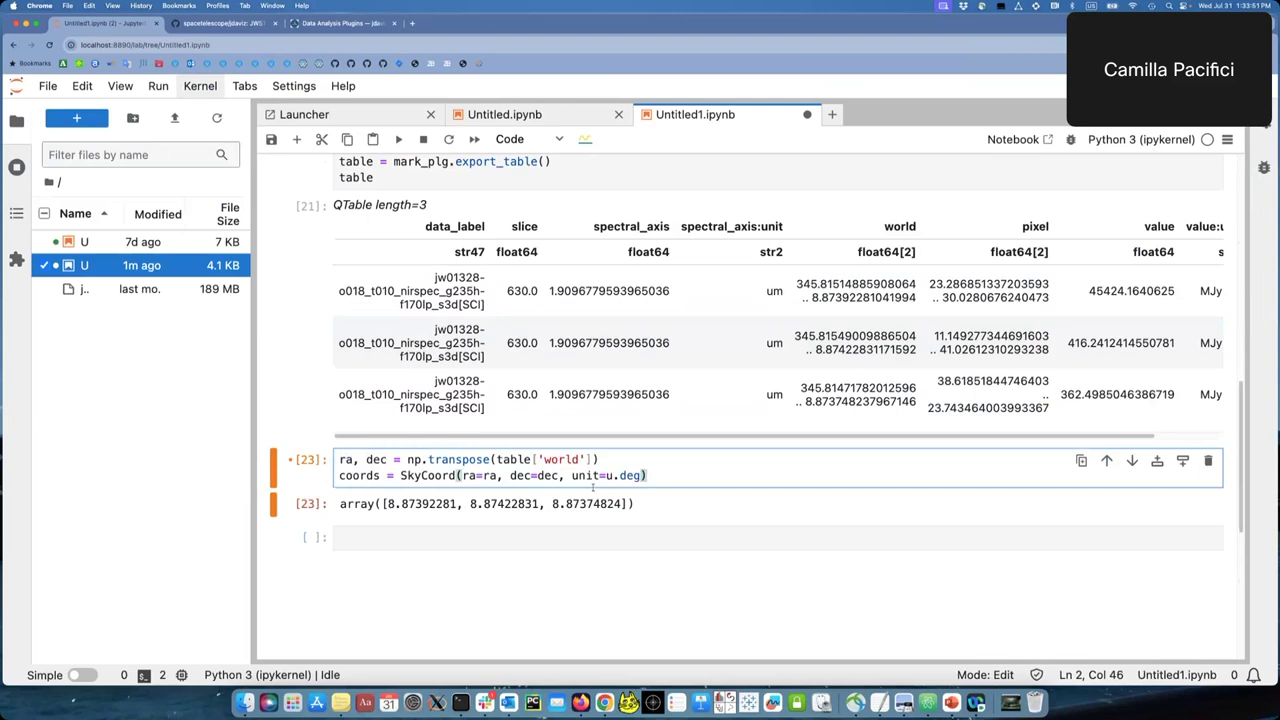
key("Return")
type("coords")
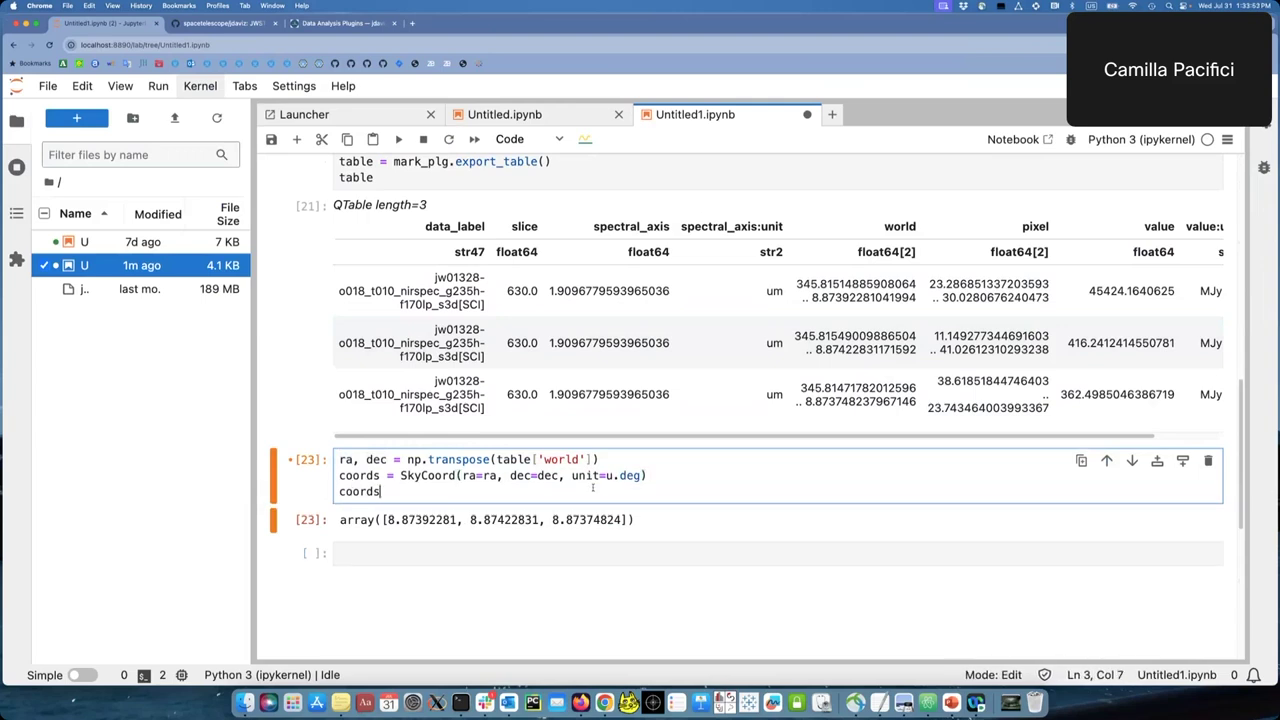
key("shift+Return")
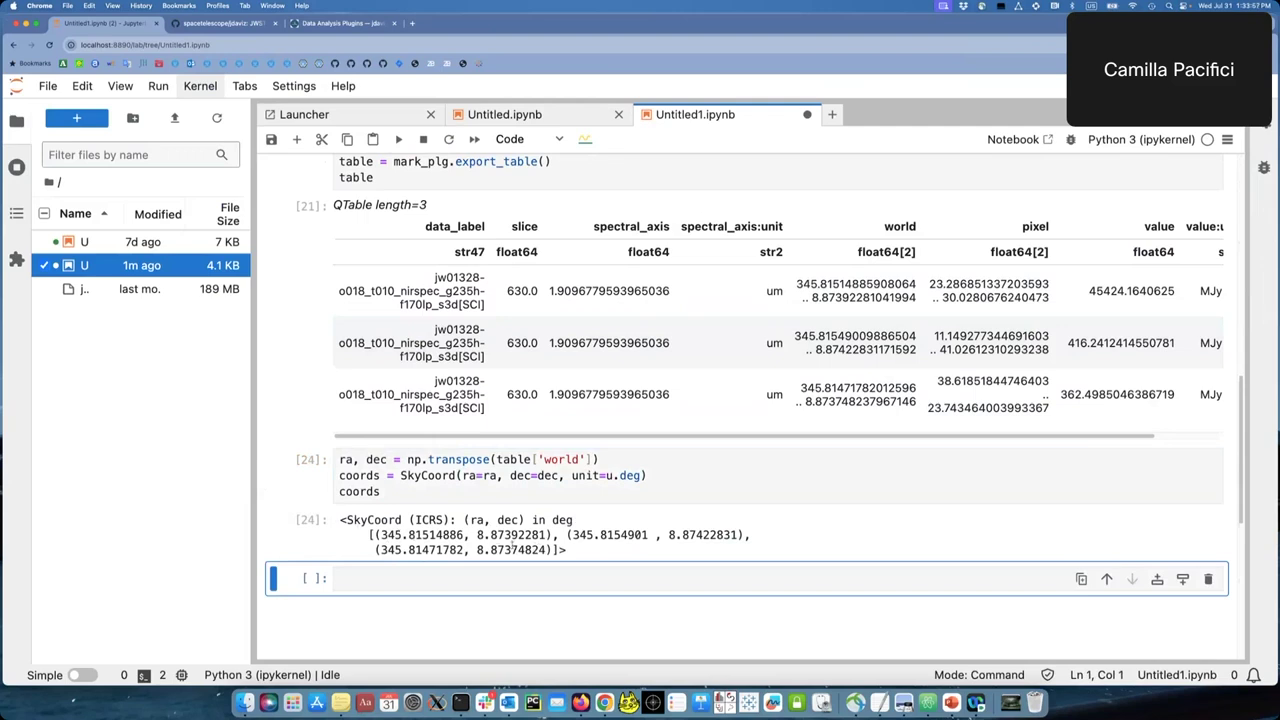
Step: Print 'The distance between the AGN and the ring is' with coords[0].separation(coords[1]).arcsecond
left_click(416, 582)
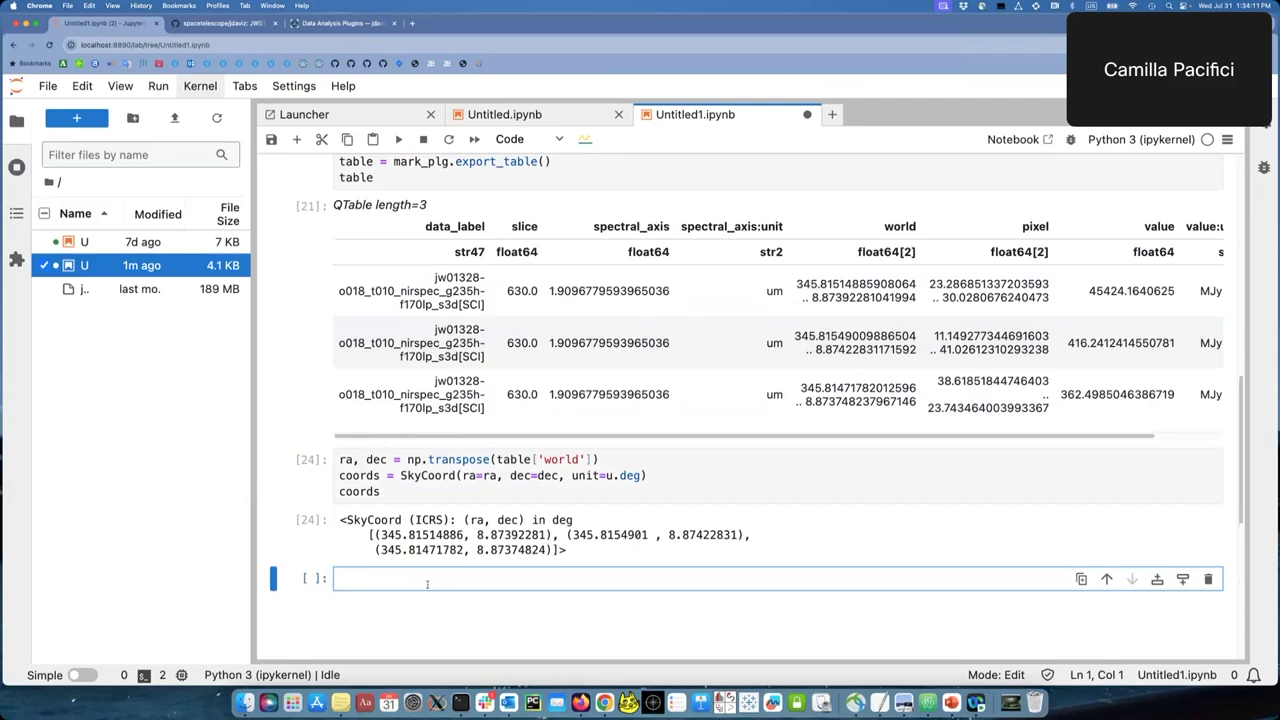
type("print(''")
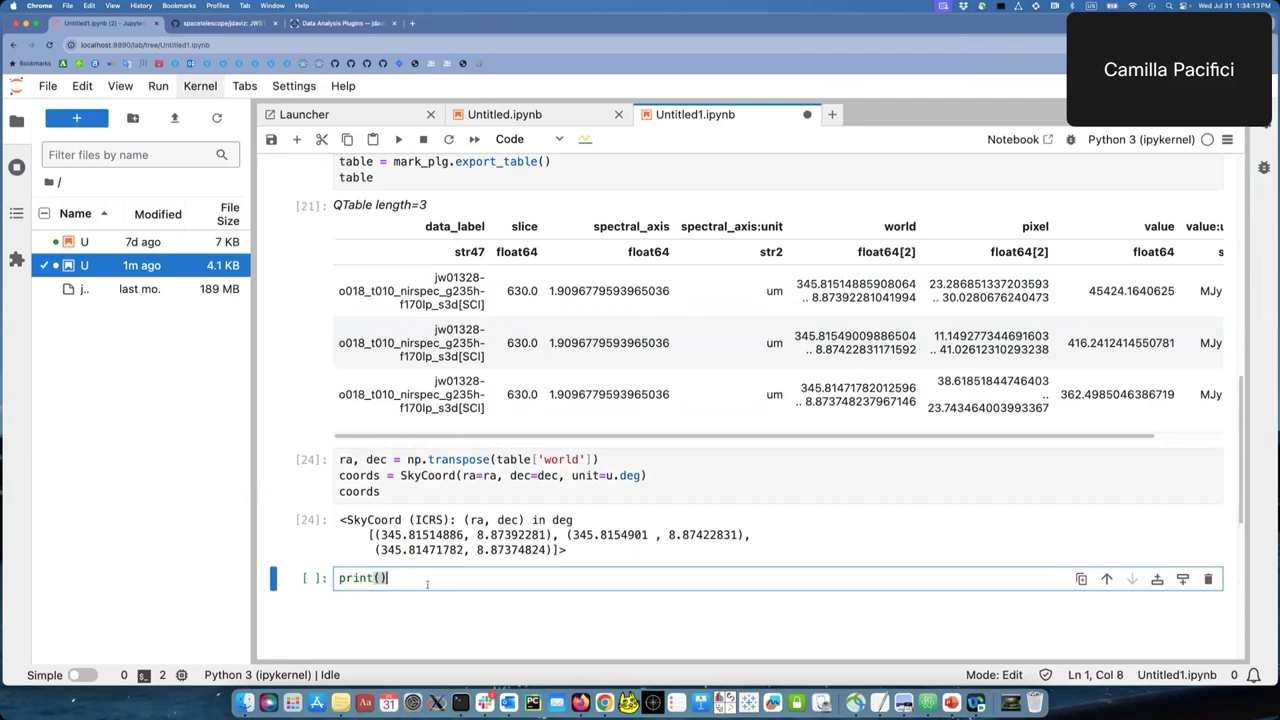
key("Left")
type("The dist")
type("ance between ")
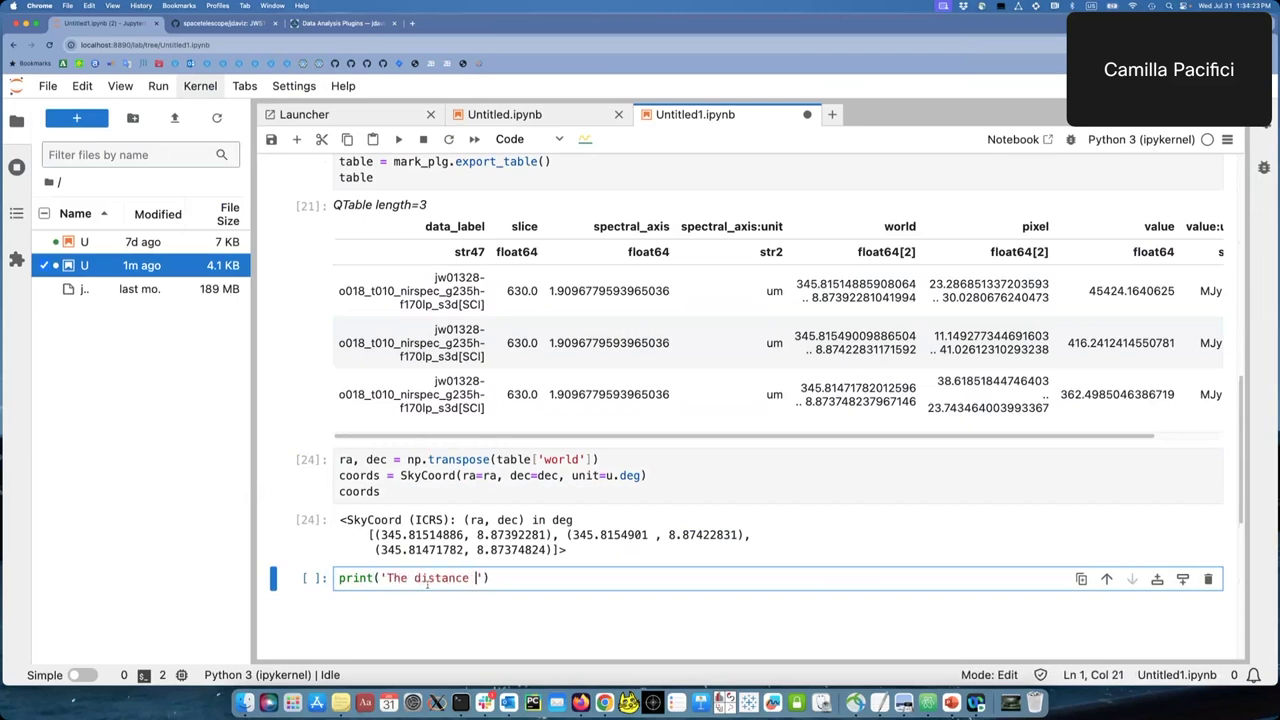
type("the AGN ")
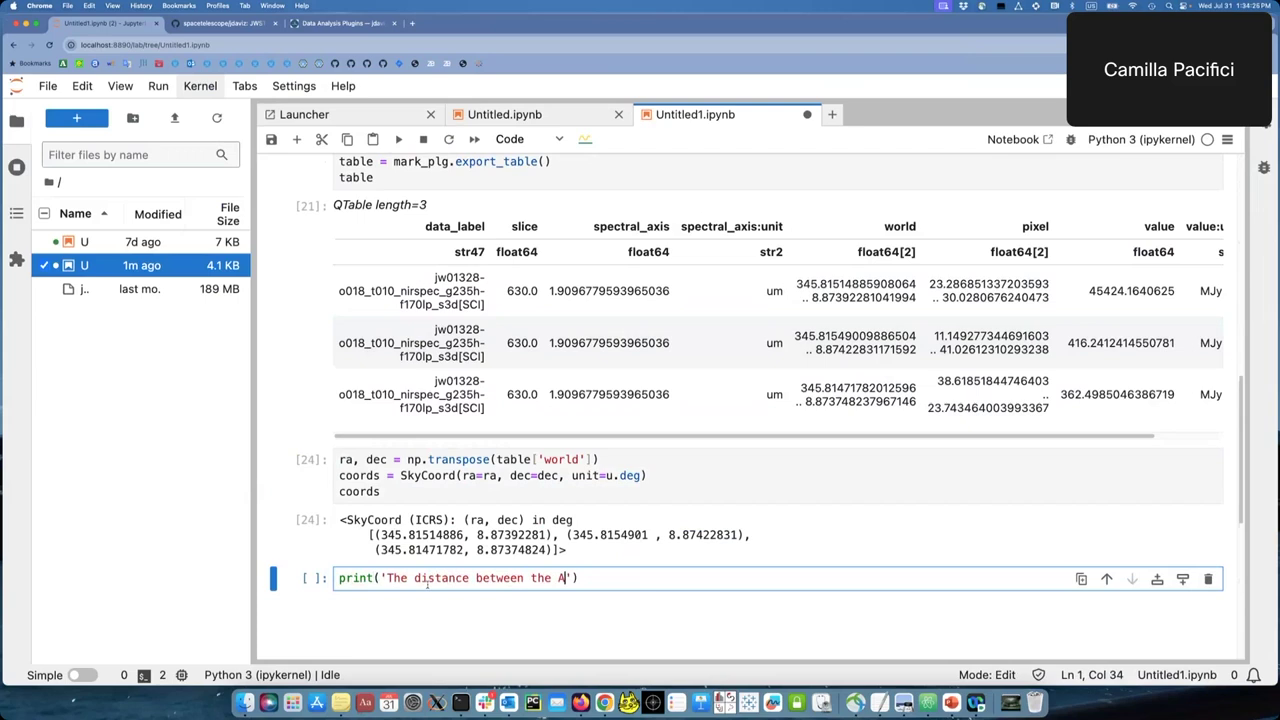
type("and the ring is")
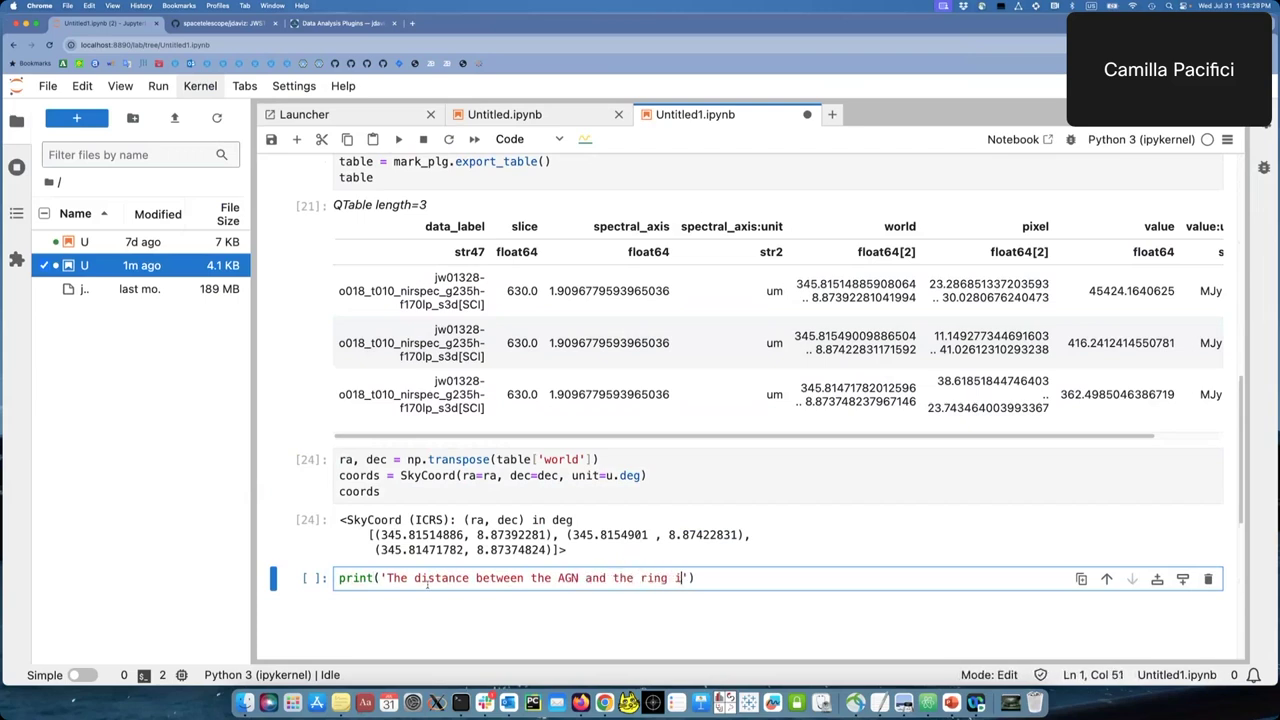
type(" ', ")
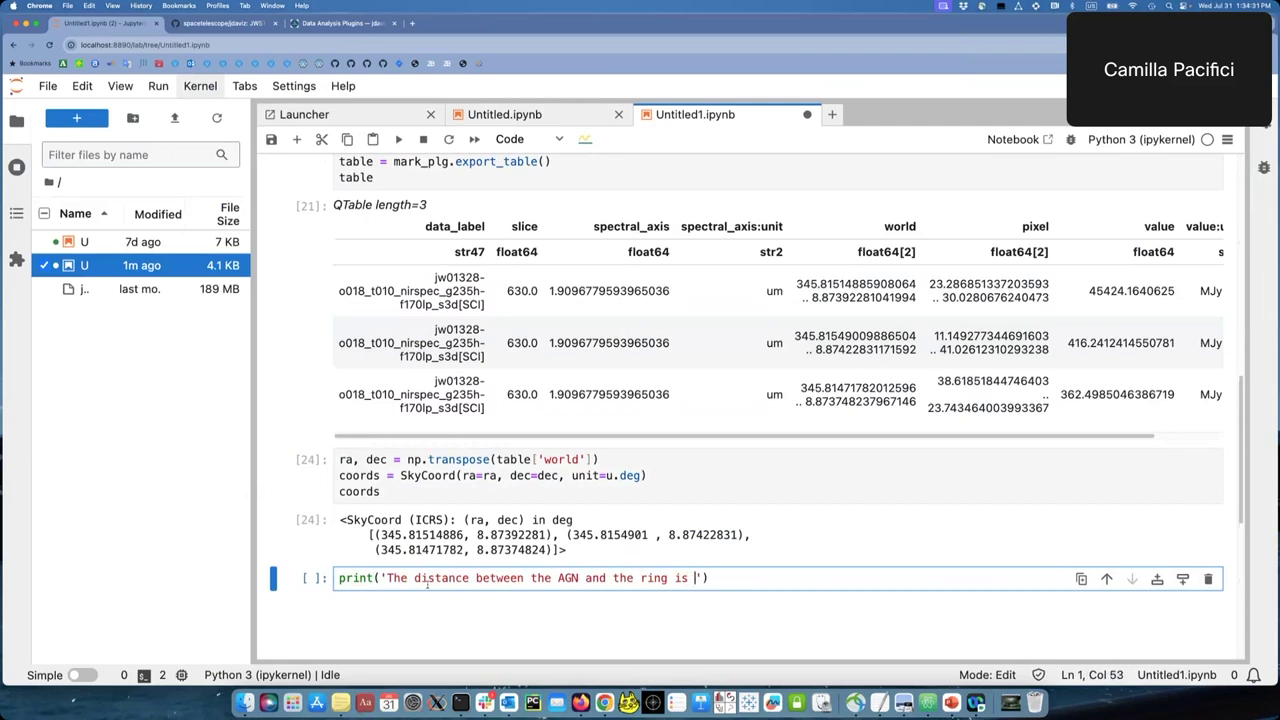
type("coords[0]")
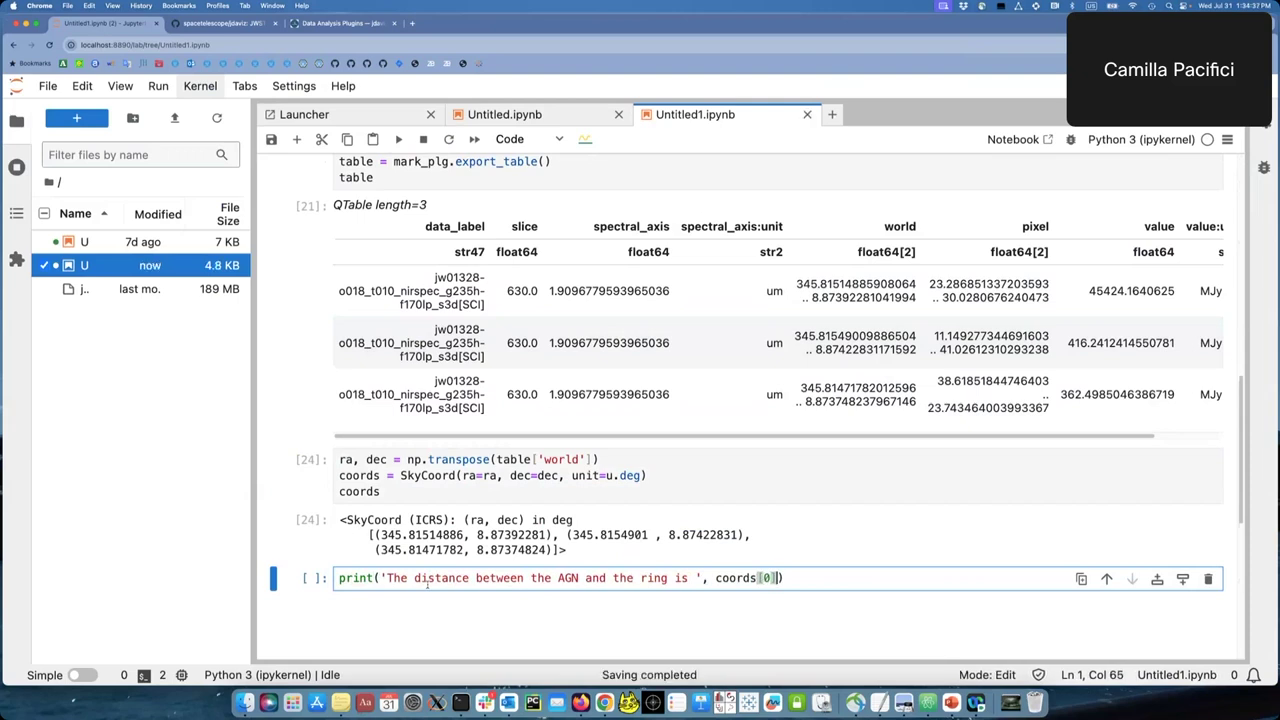
type(".separation")
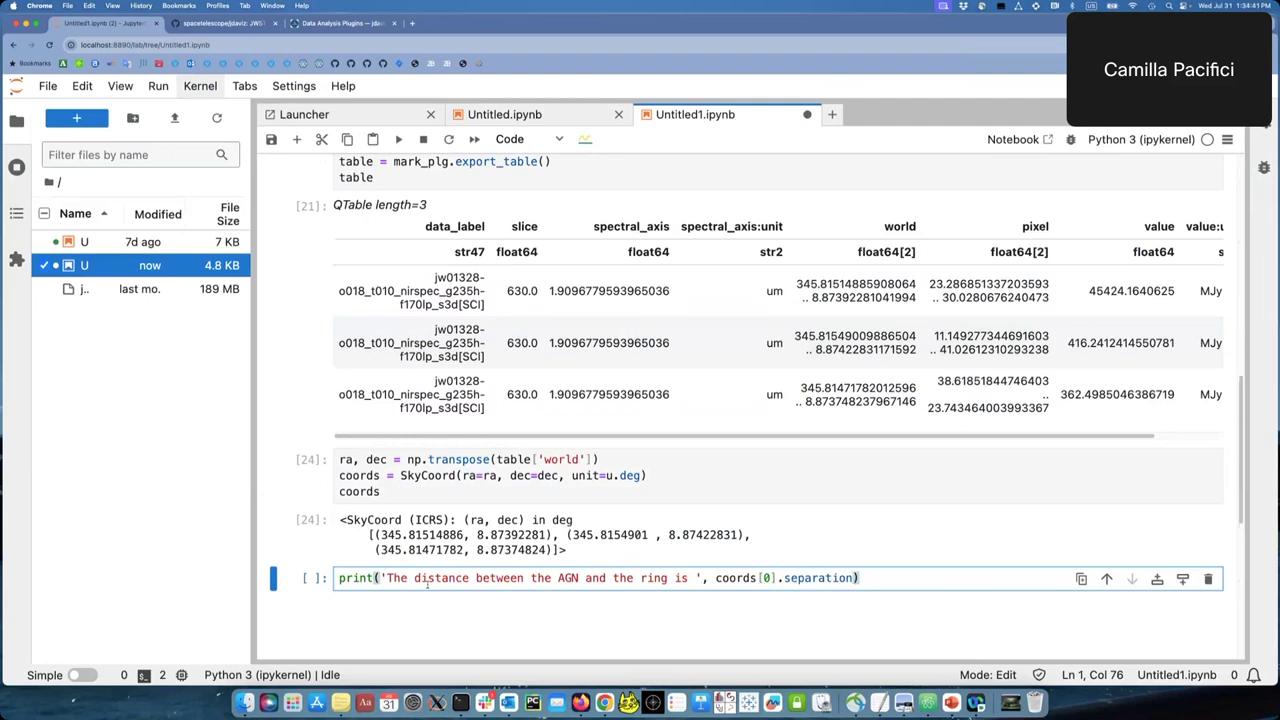
type("(coords[1]")
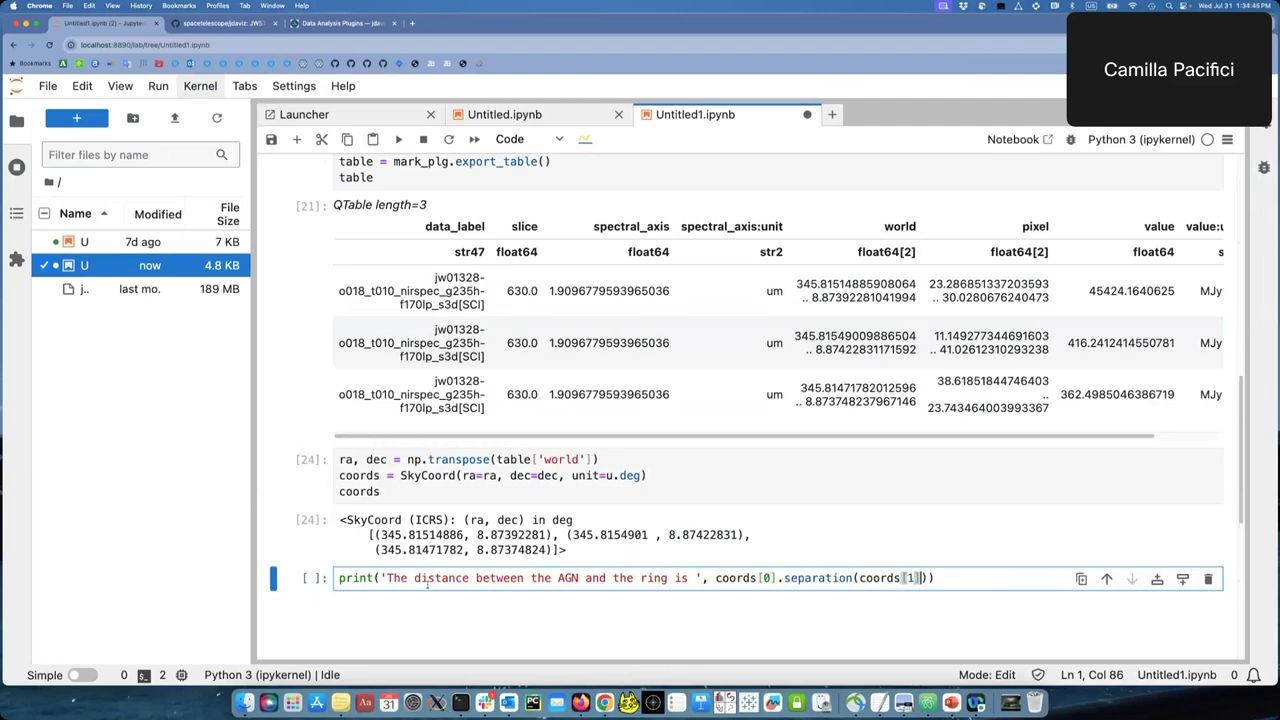
type(")")
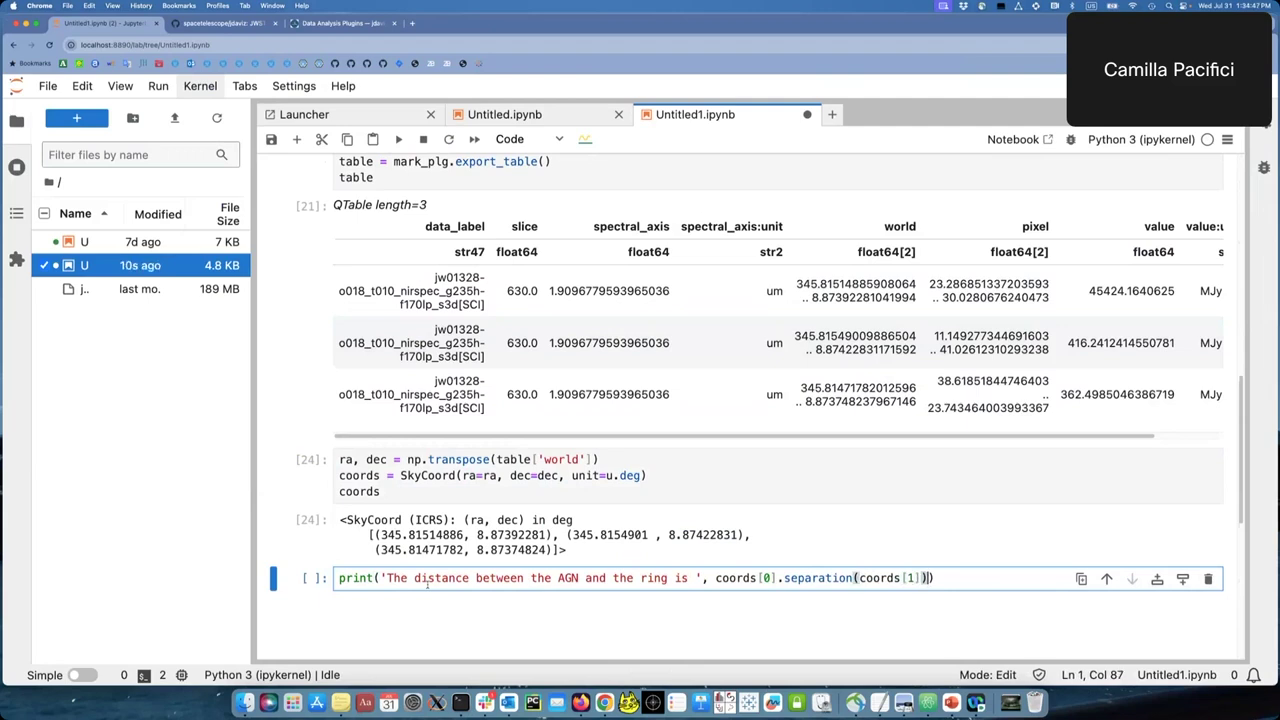
type(".")
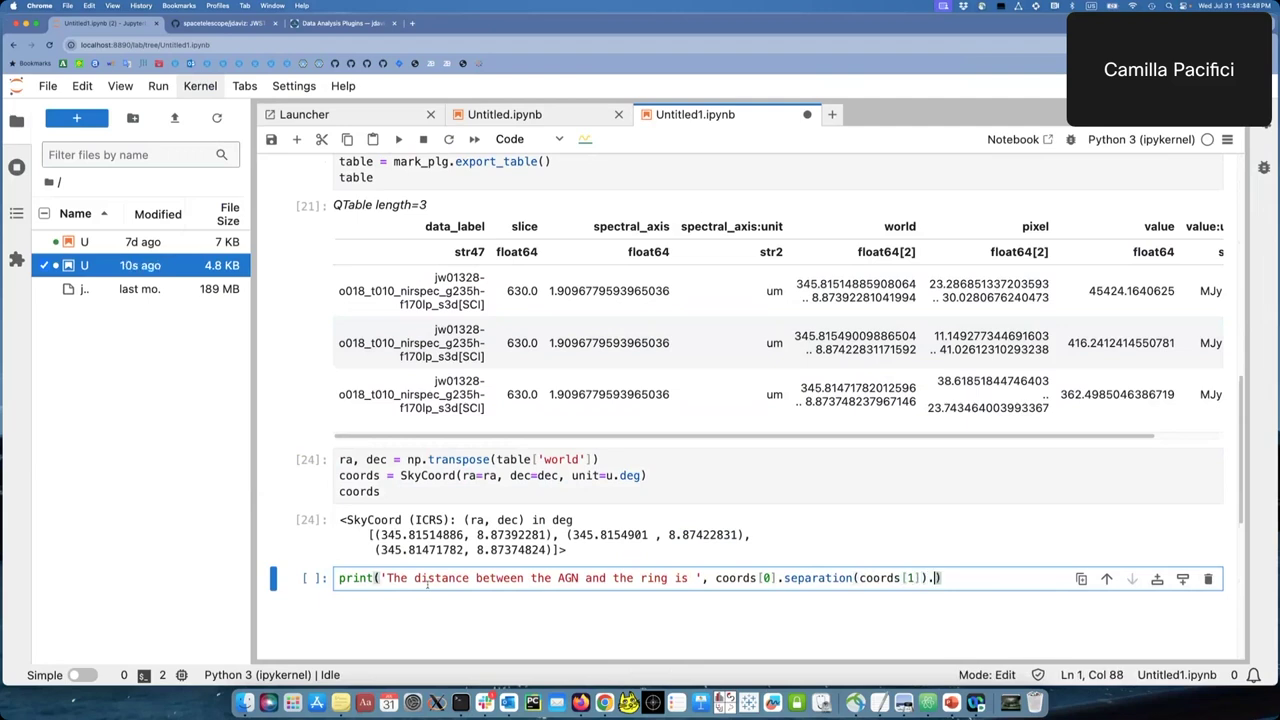
type("arcsecond")
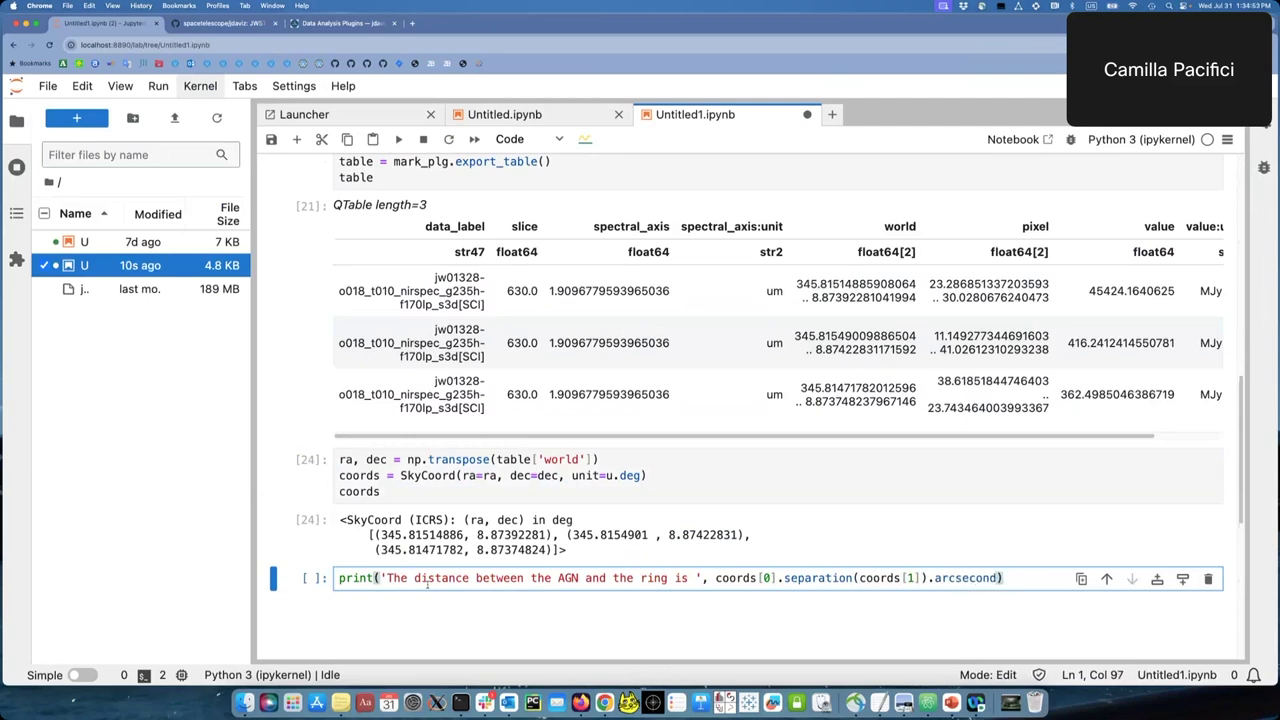
type(", 'ar")
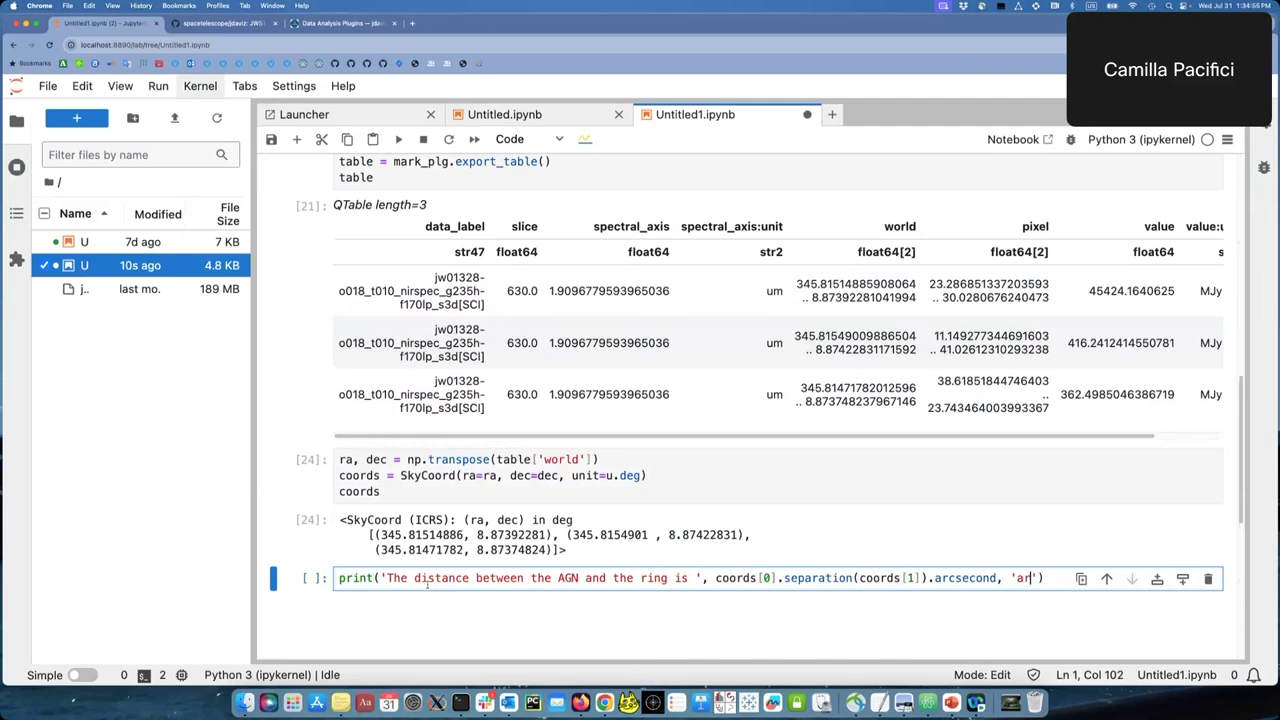
type("csec')")
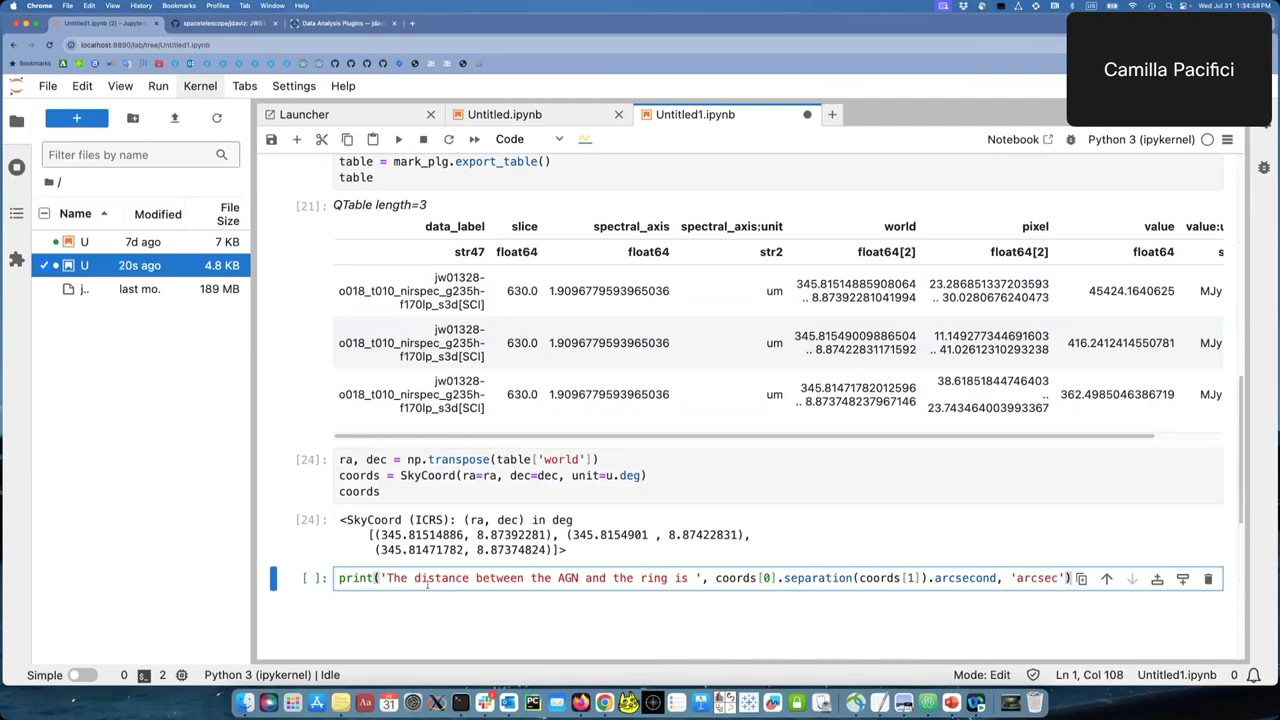
key("shift+Return")
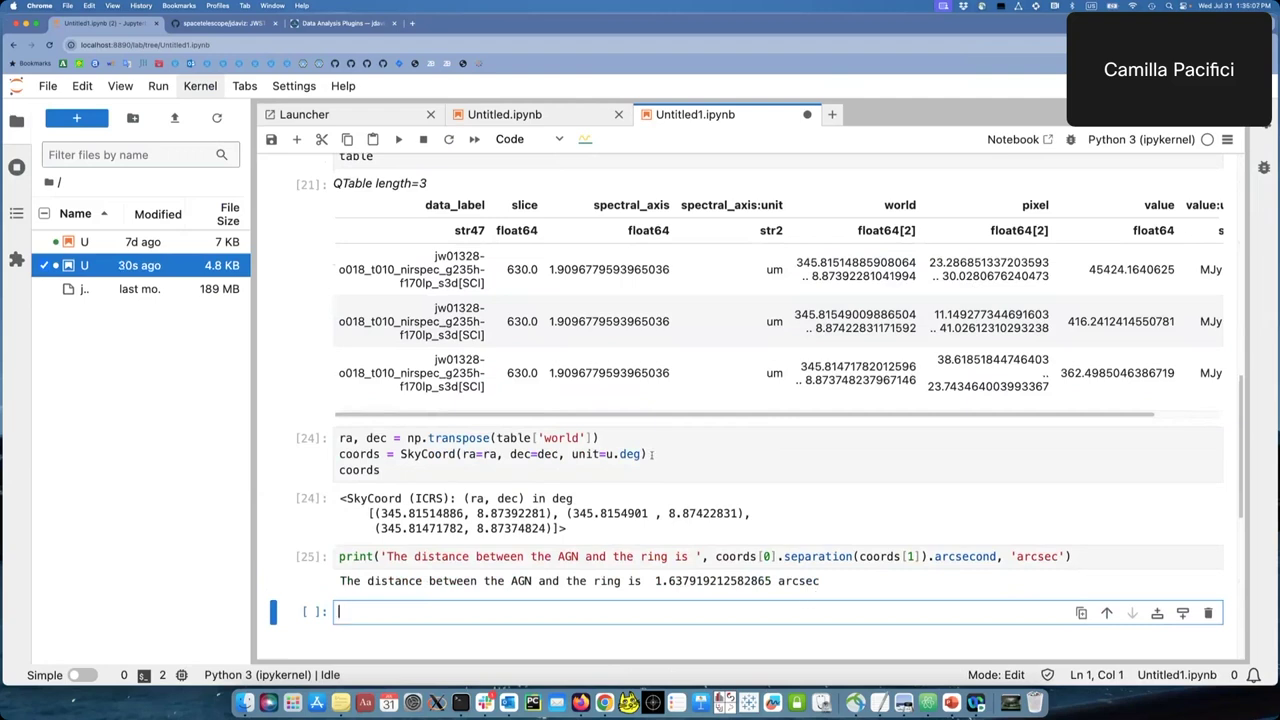
Step: Return to the Cubeviz flux image showing the three placed markers
scroll(600, 400, "up", 10)
left_click(553, 337)
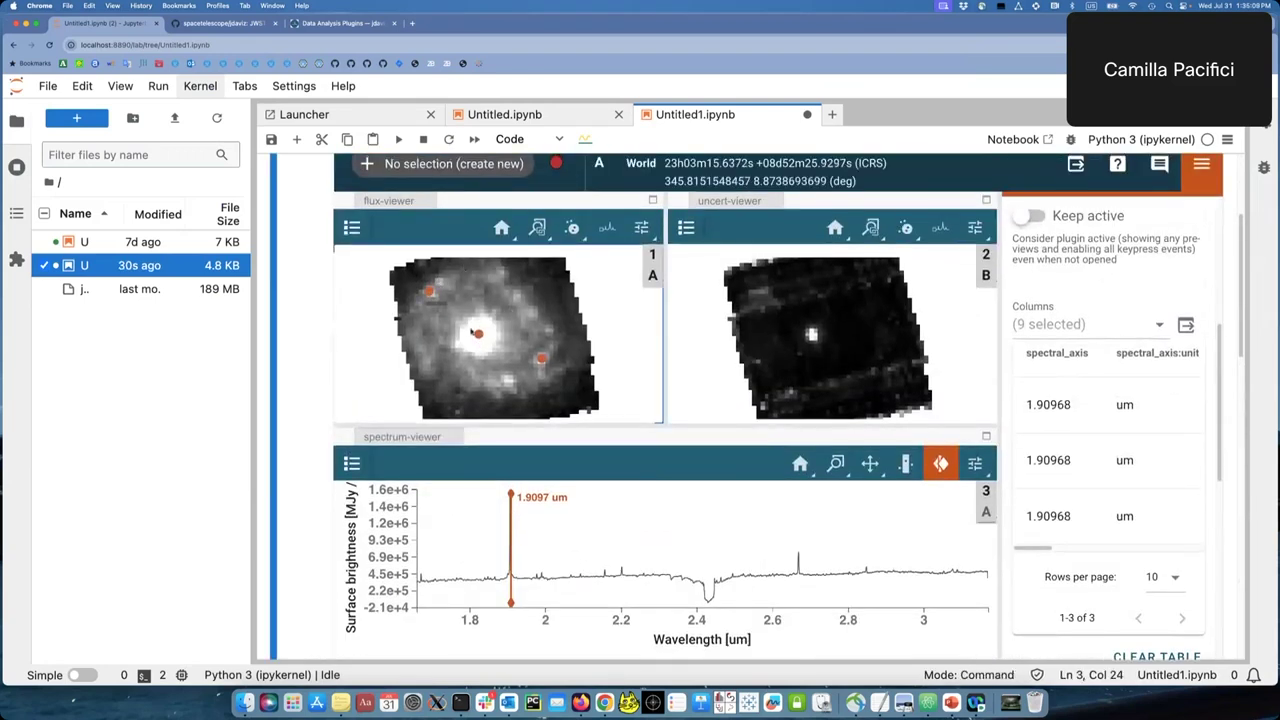